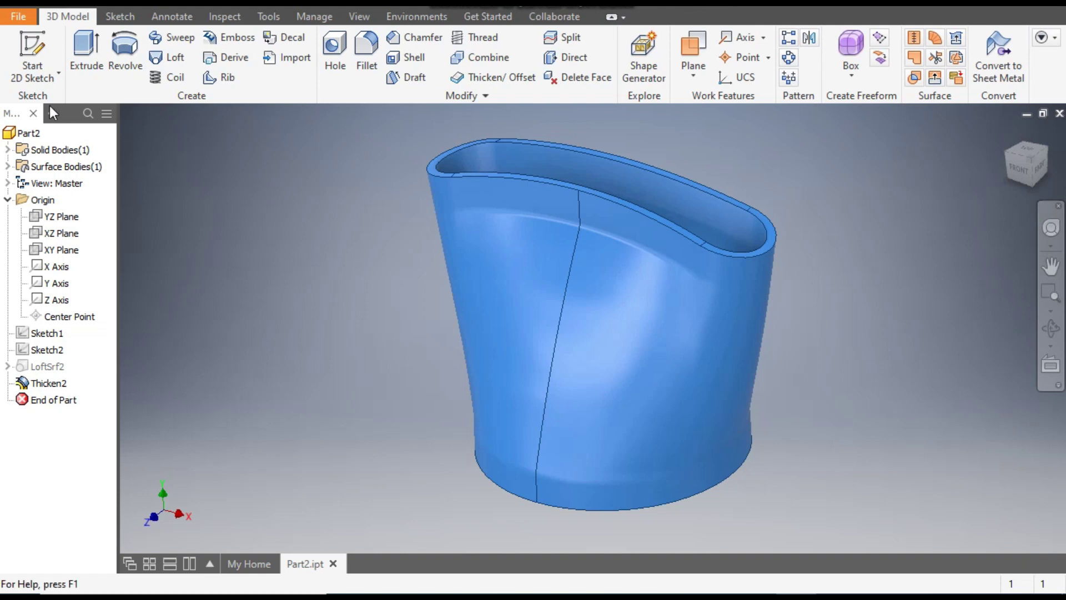
Create a new part from the metric Standard (mm).ipt template and start a 2D sketch.
key("ctrl+n")
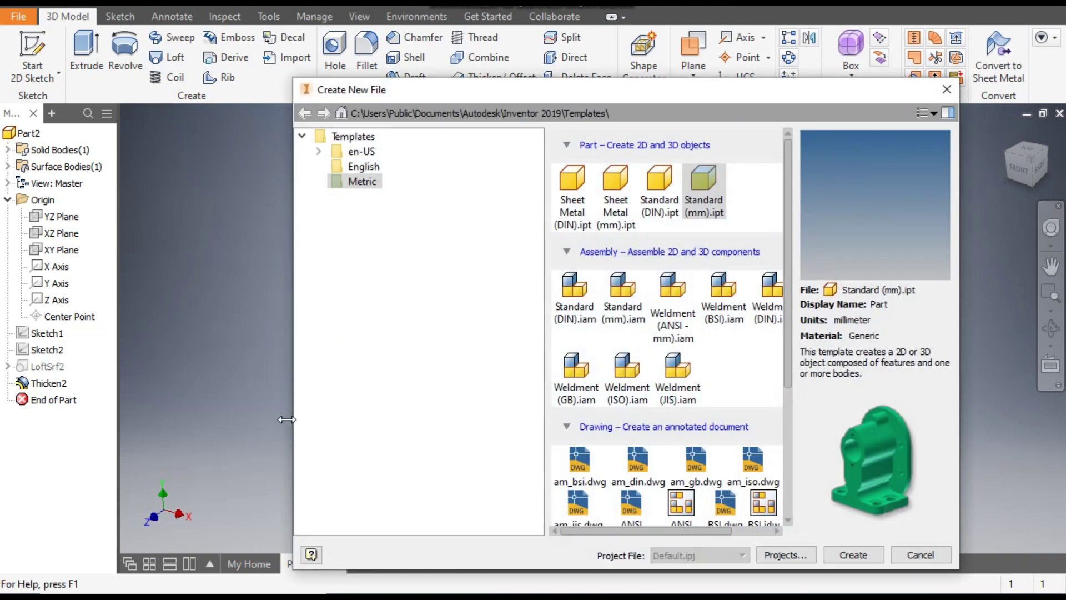
left_click(700, 185)
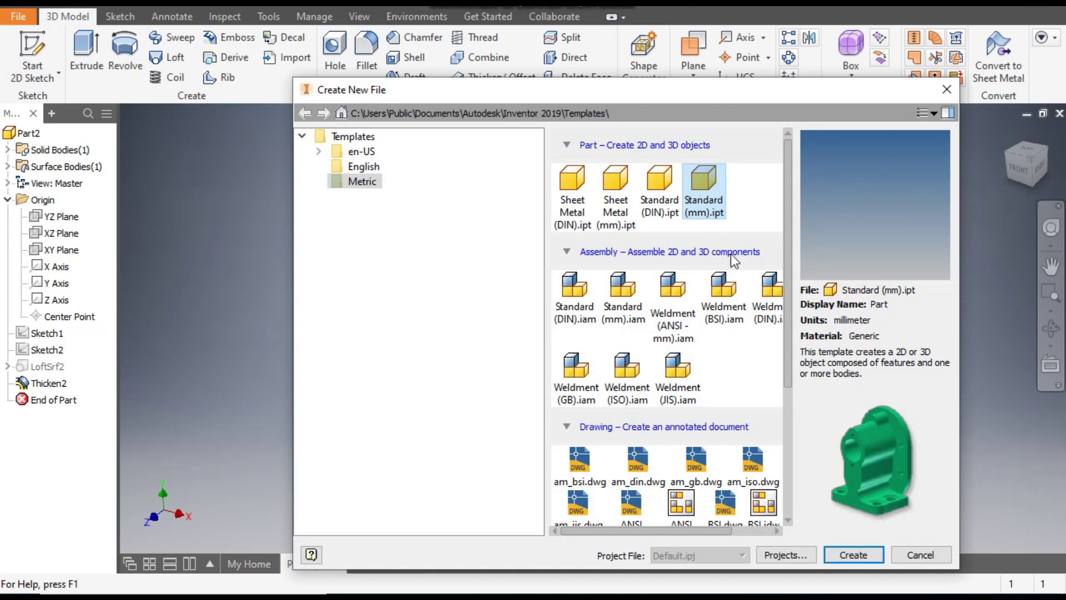
left_click(853, 556)
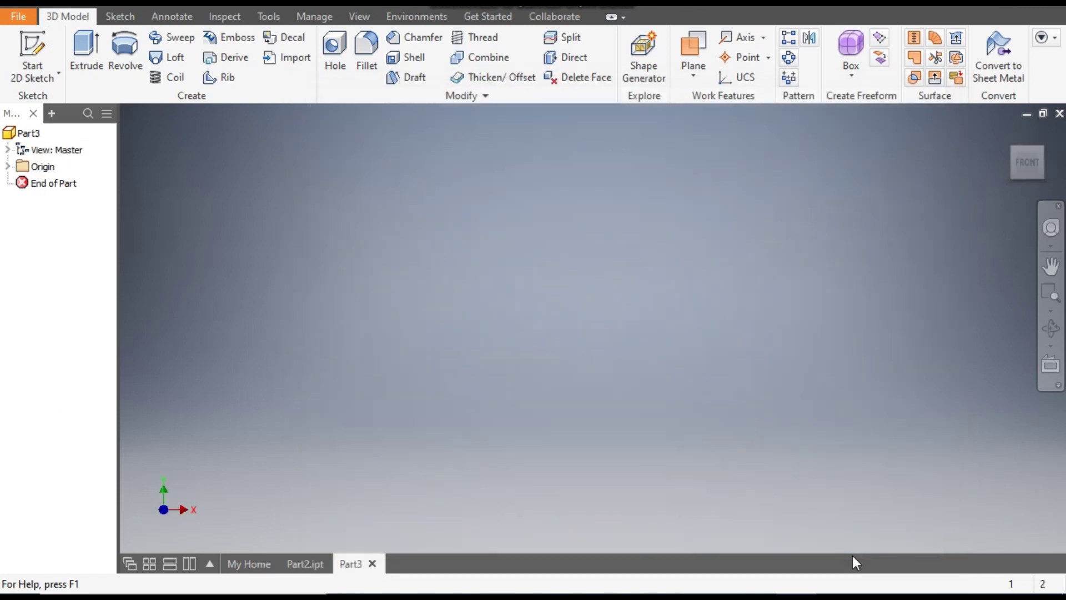
left_click(33, 49)
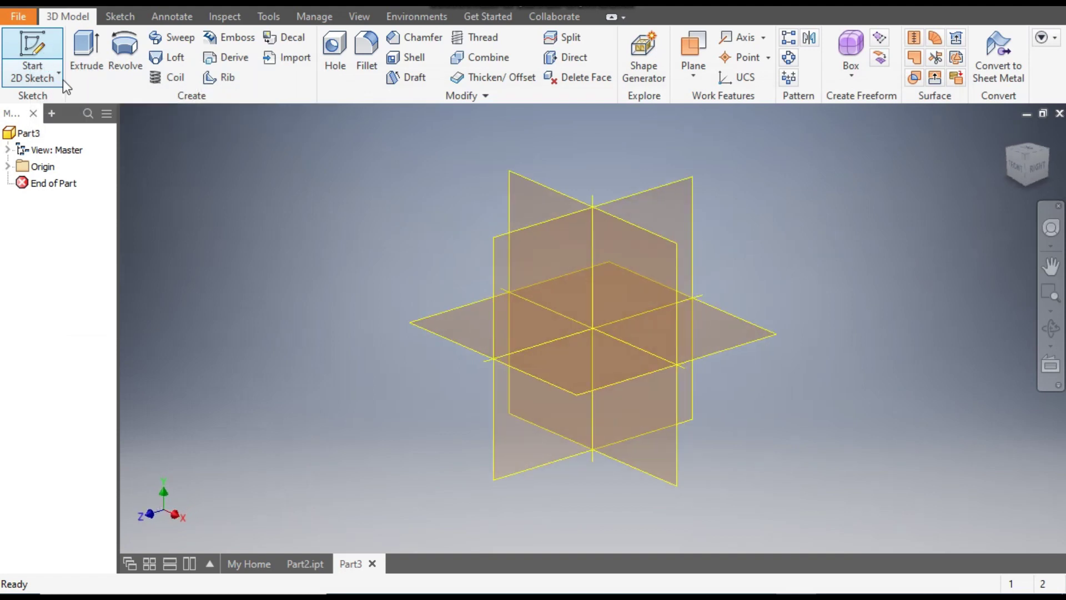
On the XZ plane, rotate the view a quarter turn and draw a 20 mm circle left of the origin.
left_click(460, 320)
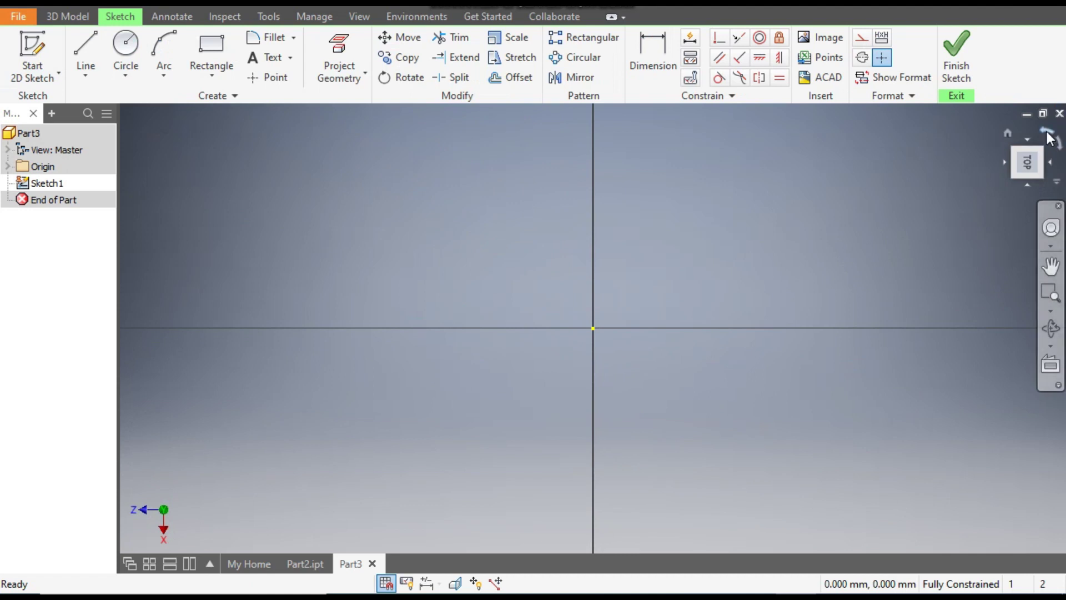
left_click(1048, 135)
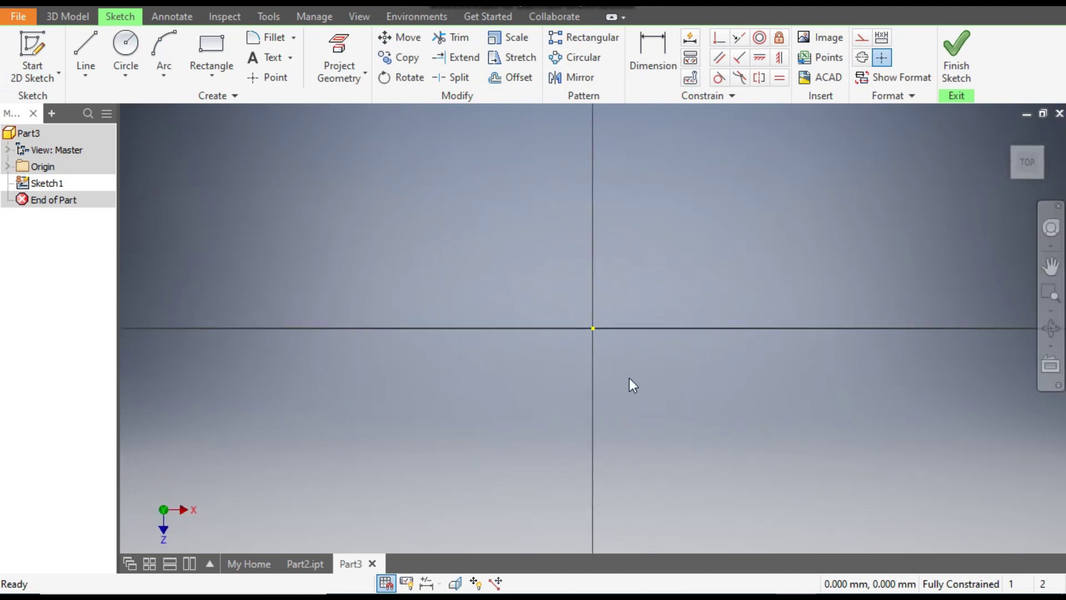
left_click(124, 44)
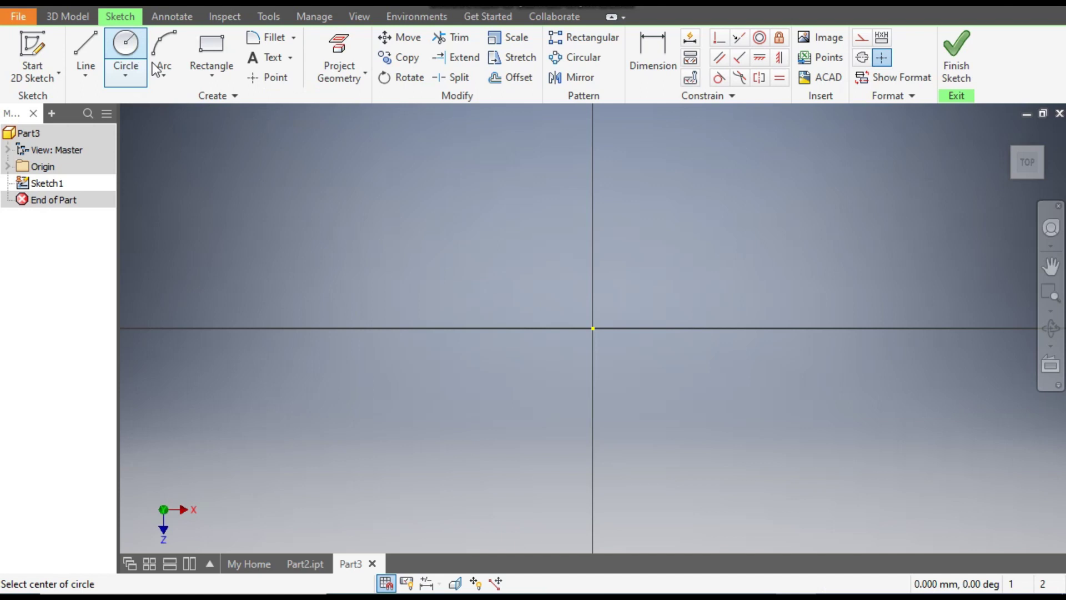
left_click(438, 328)
type("20")
key("Return")
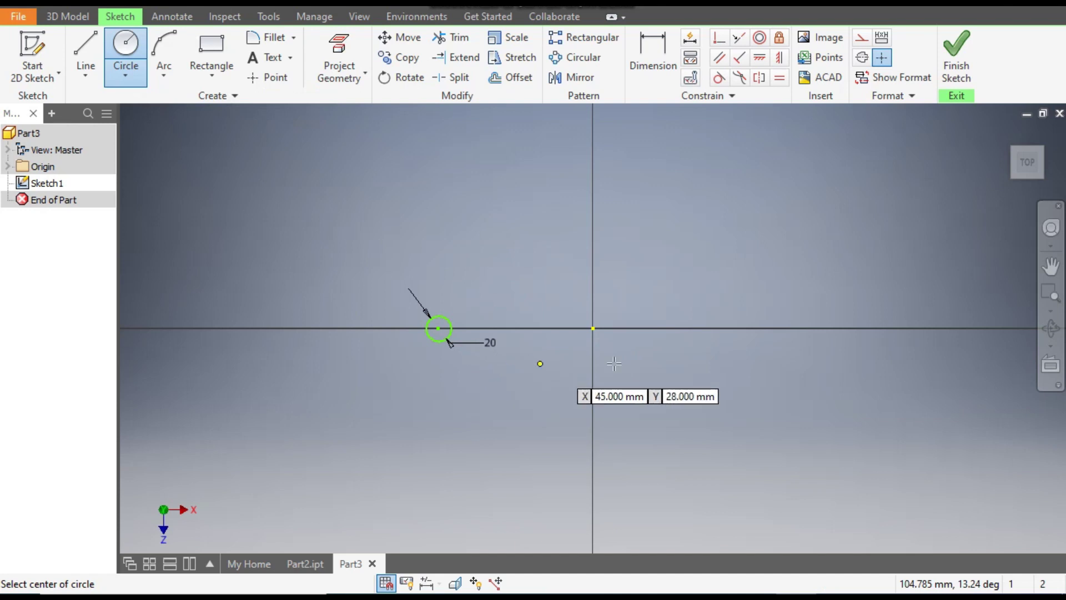
Add a second 20 mm circle to the right of the origin.
left_click(728, 328)
type("20")
key("Return")
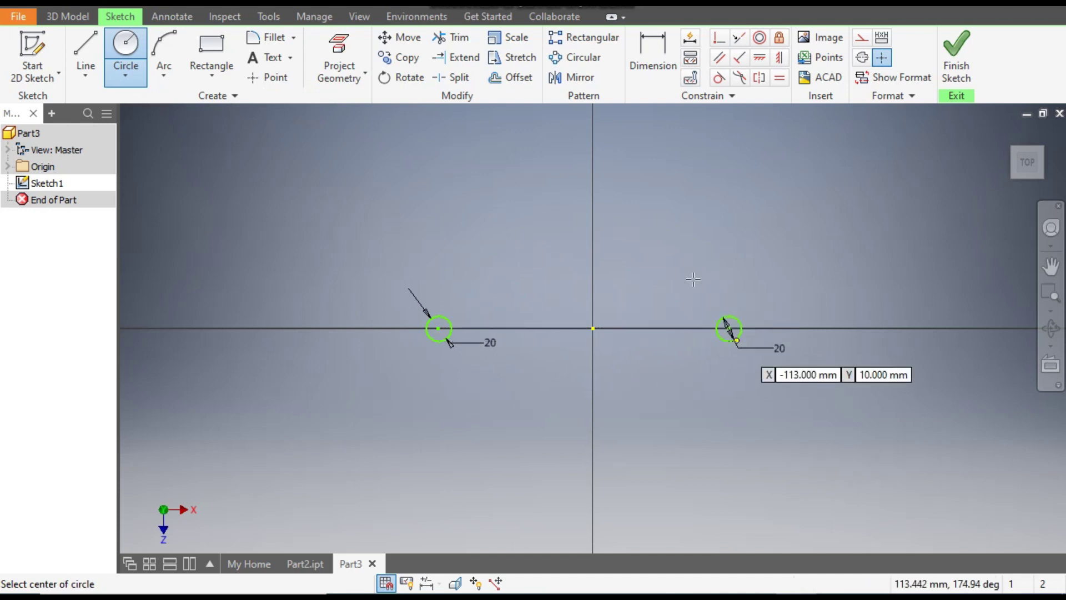
left_click(651, 58)
Dimension each circle 33 mm from the origin.
scroll(541, 279, "up", 3)
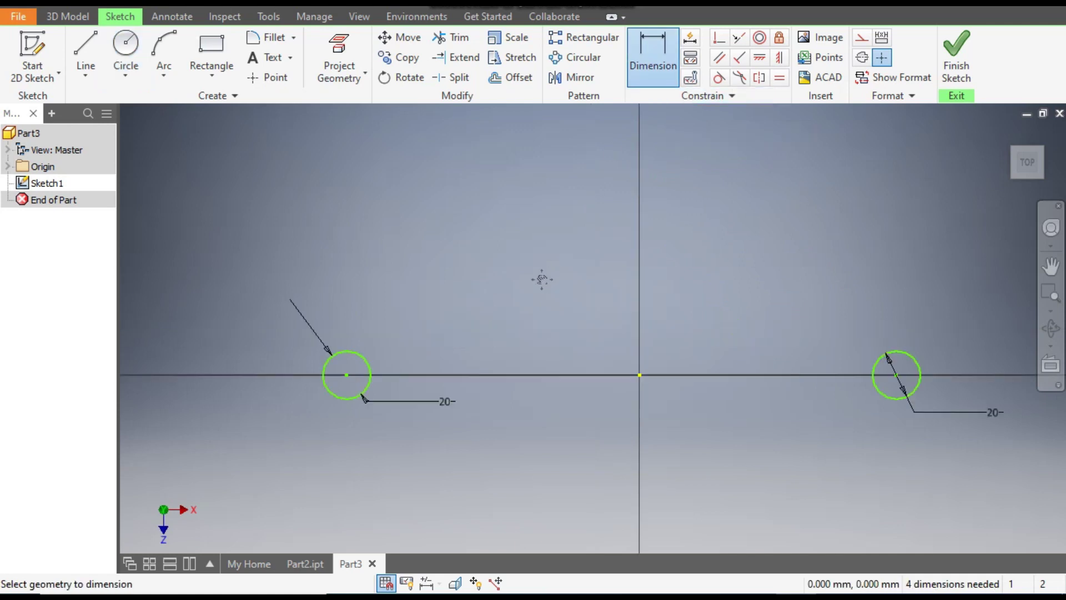
left_click(338, 378)
left_click(424, 311)
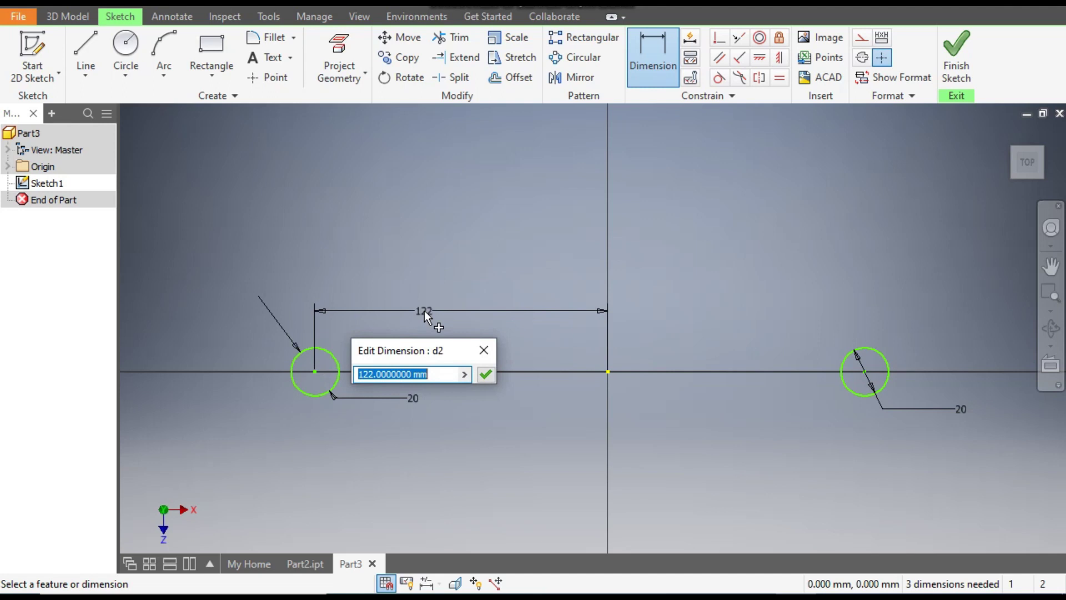
type("33")
key("Return")
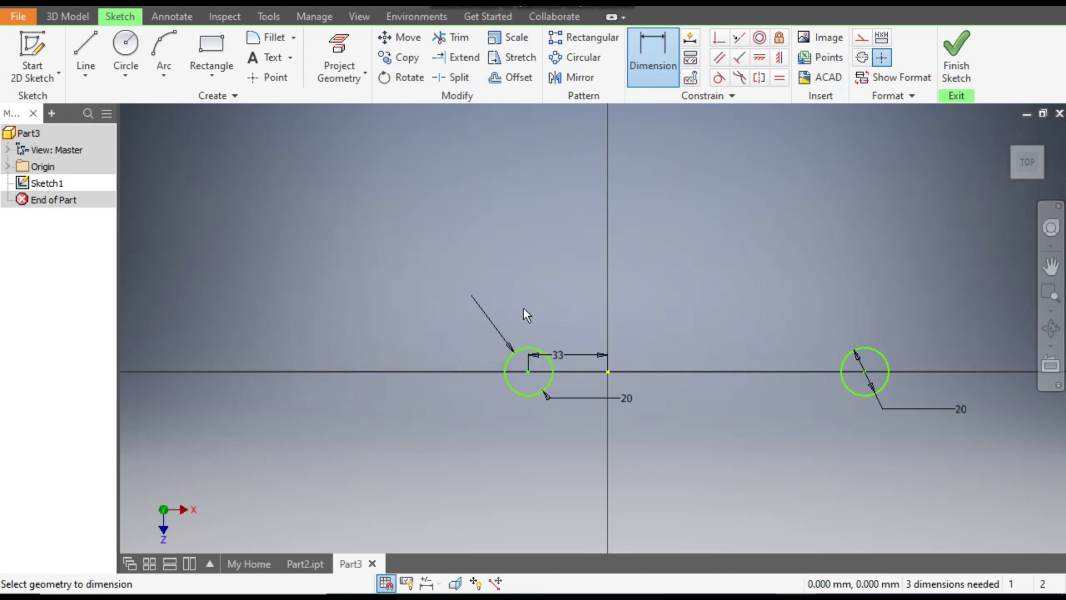
left_click(861, 347)
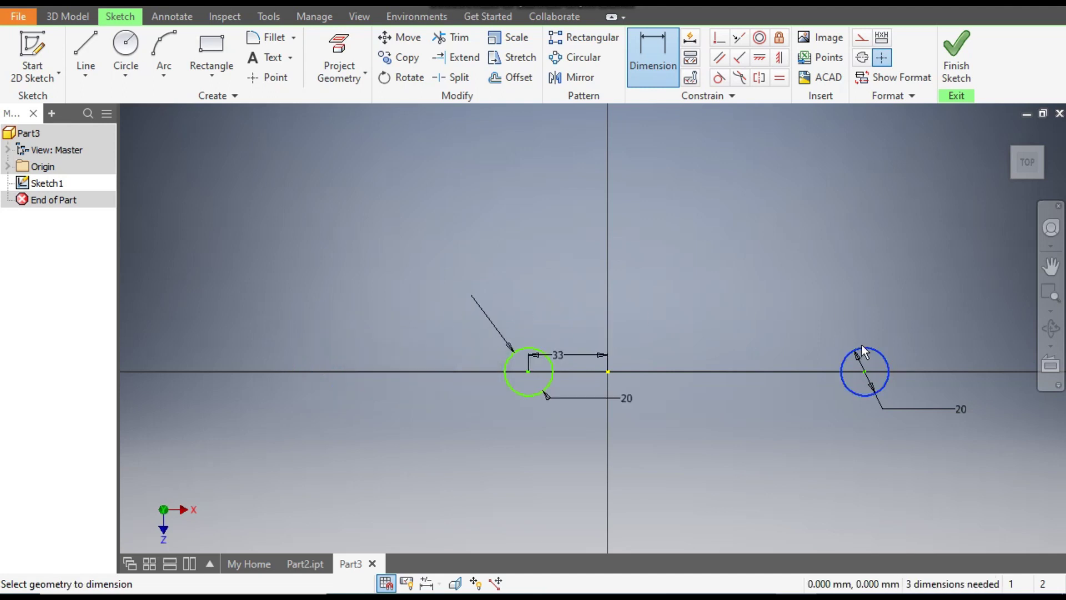
left_click(606, 371)
left_click(711, 415)
type("33")
key("Return")
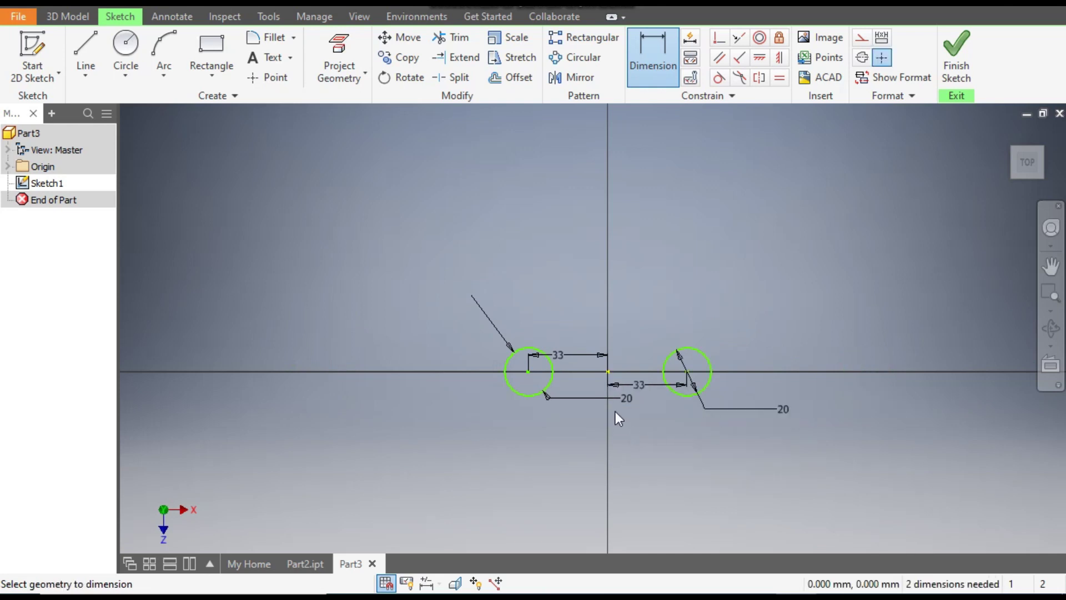
scroll(615, 412, "up", 3)
key("Escape")
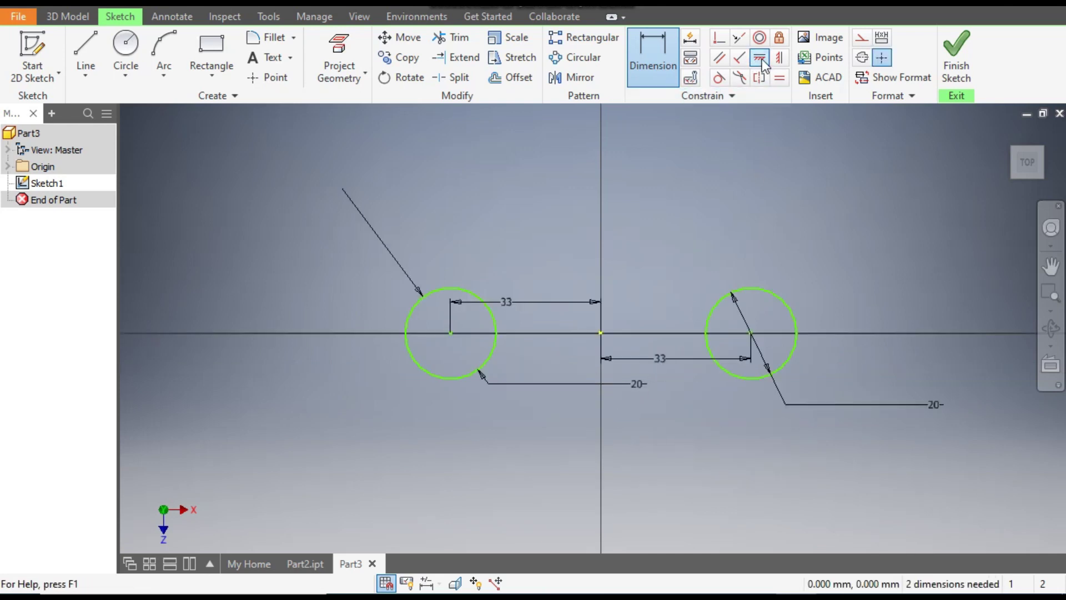
Constrain both circle centres horizontally level with the origin.
left_click(760, 60)
left_click(751, 333)
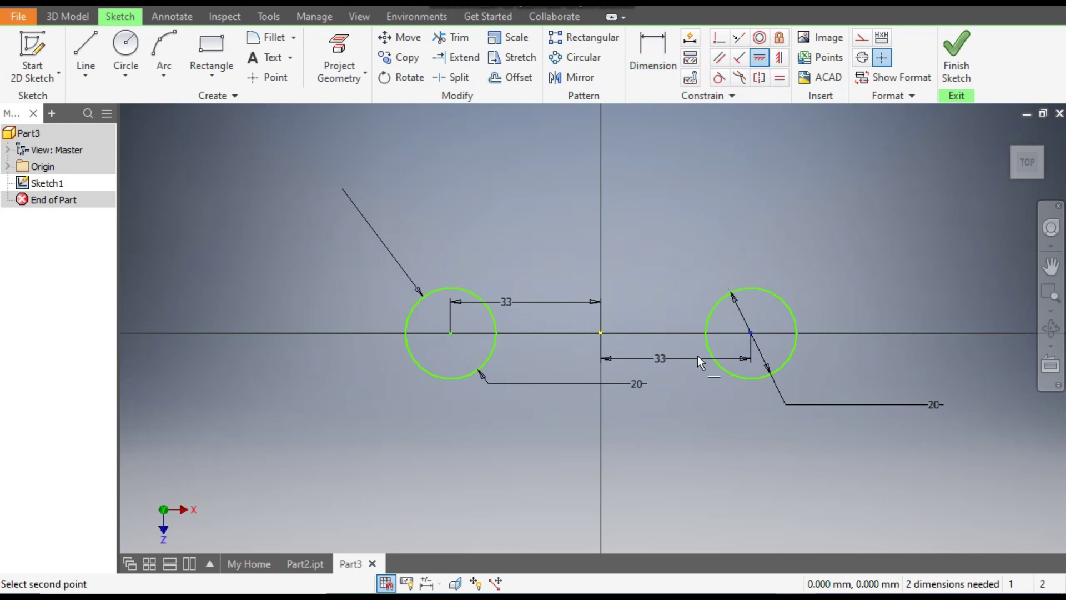
left_click(601, 333)
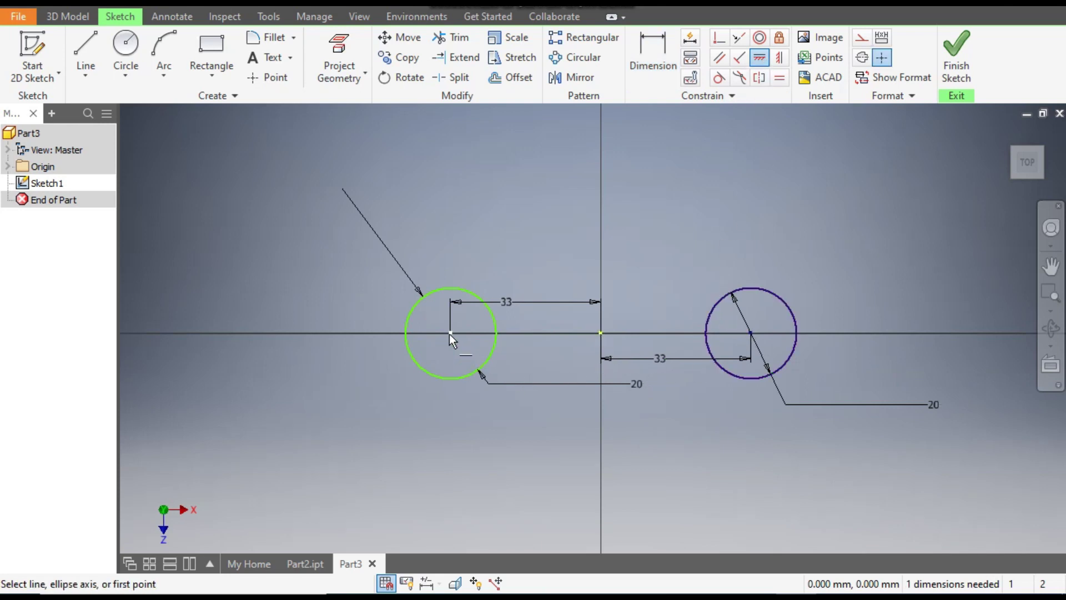
left_click(449, 334)
left_click(600, 333)
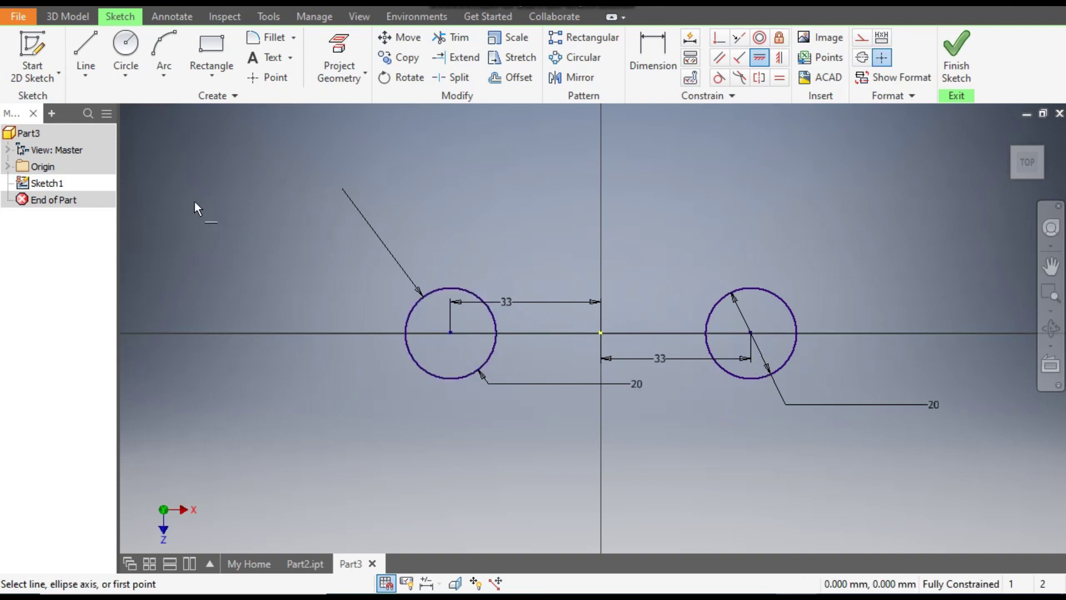
Draw a three-point arc across the tops of both circles.
left_click(168, 49)
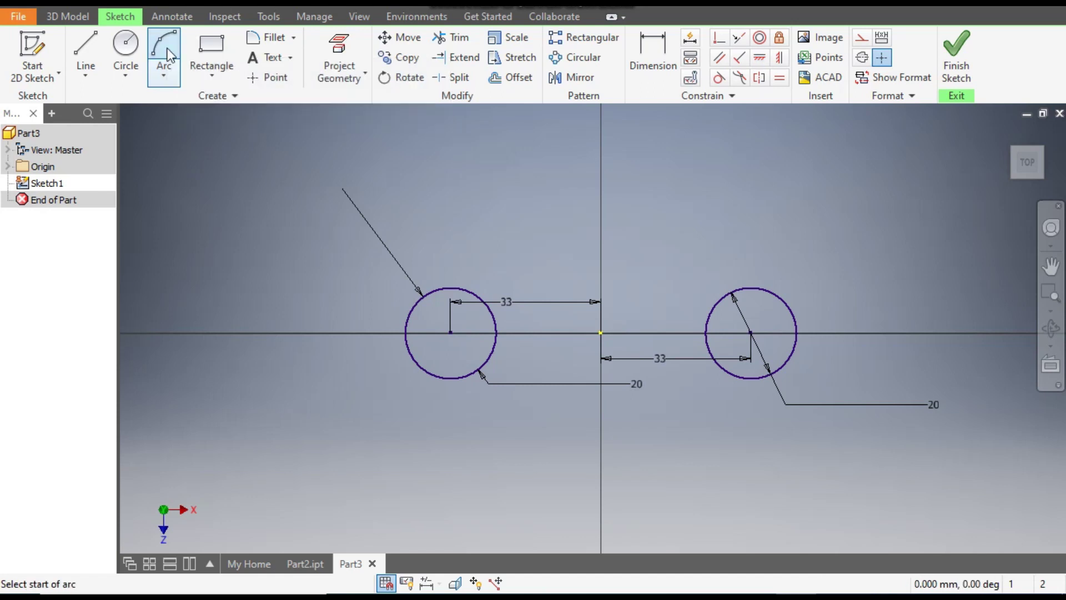
left_click(451, 287)
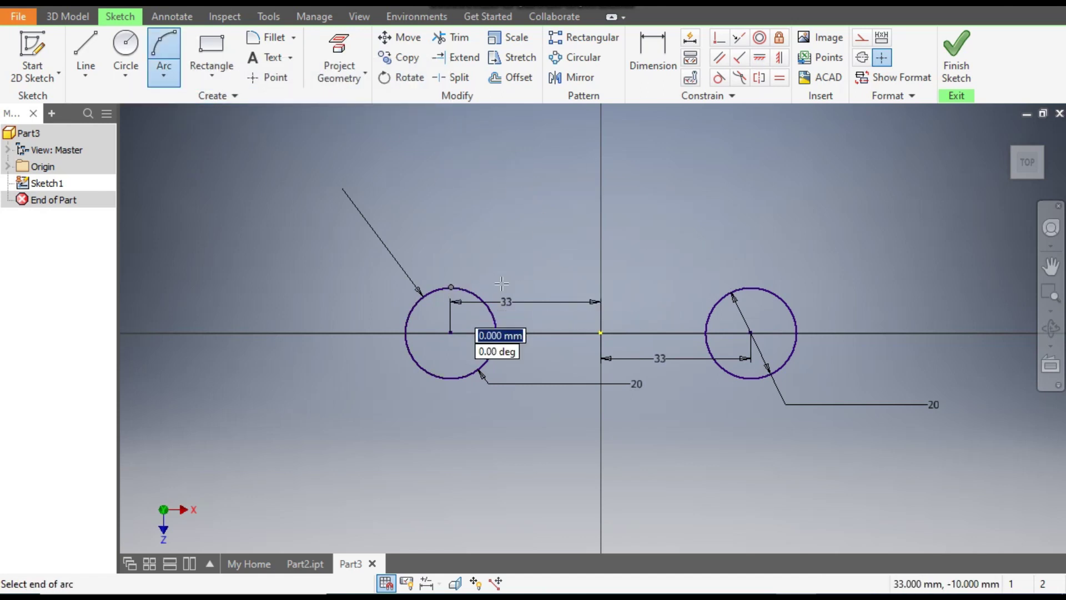
left_click(748, 288)
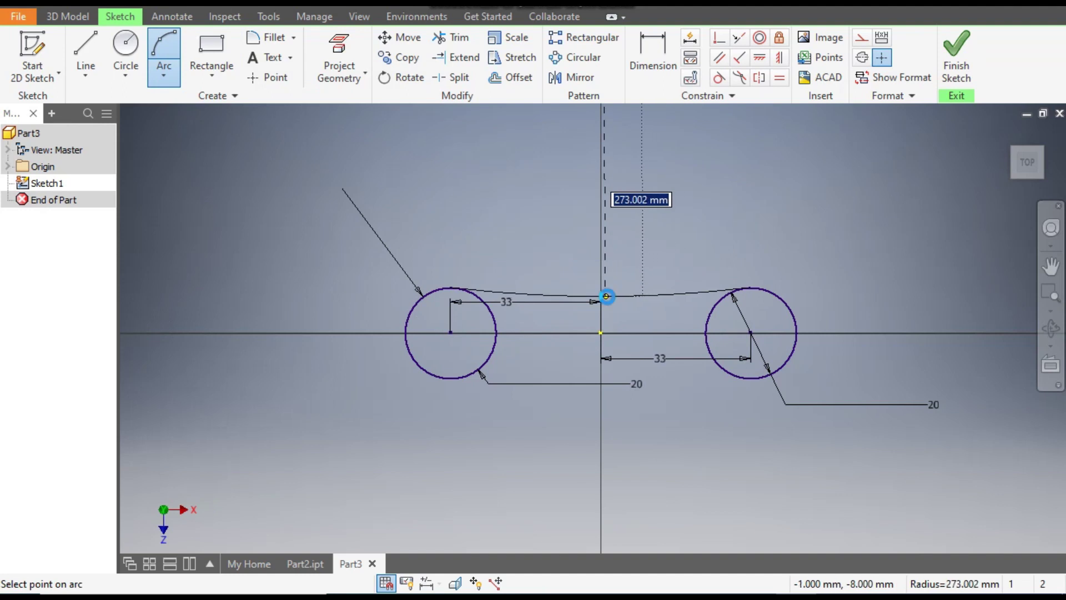
left_click(604, 296)
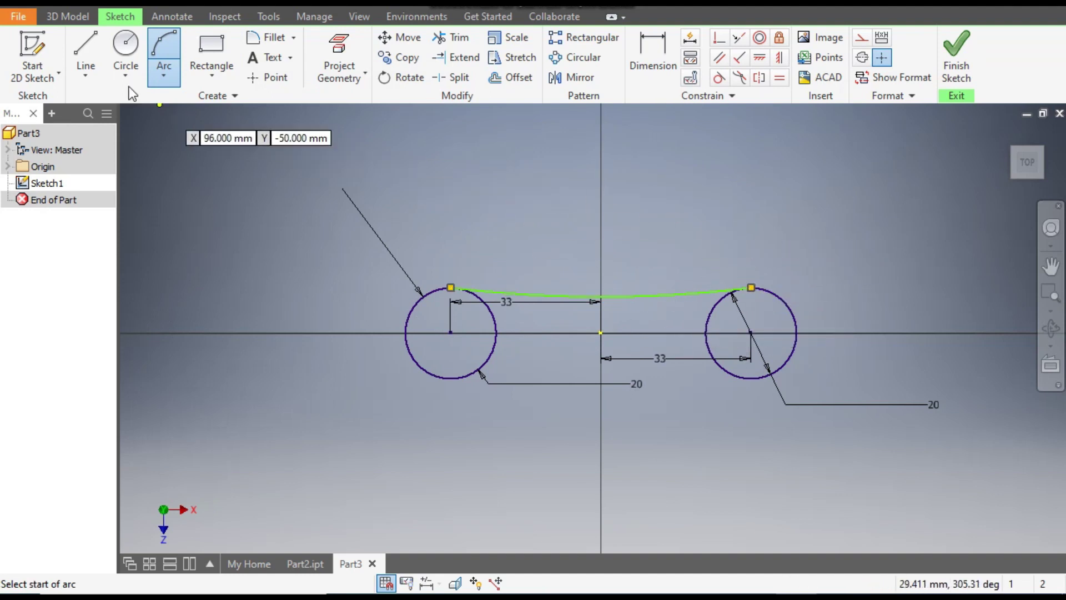
Draw a vertical line from the origin up to the arc and a horizontal line to the right.
left_click(85, 52)
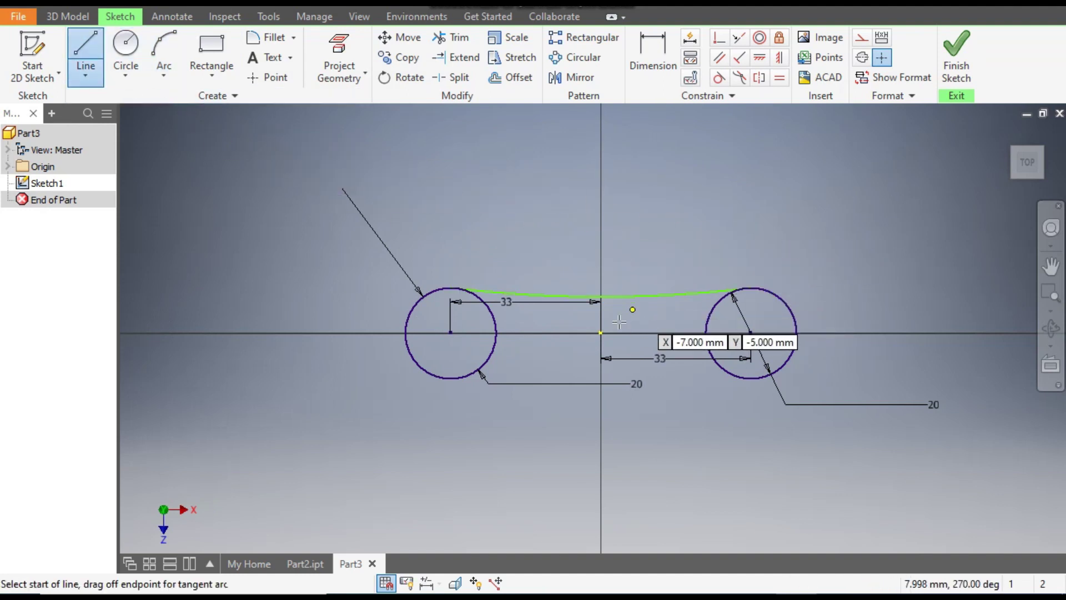
left_click(601, 333)
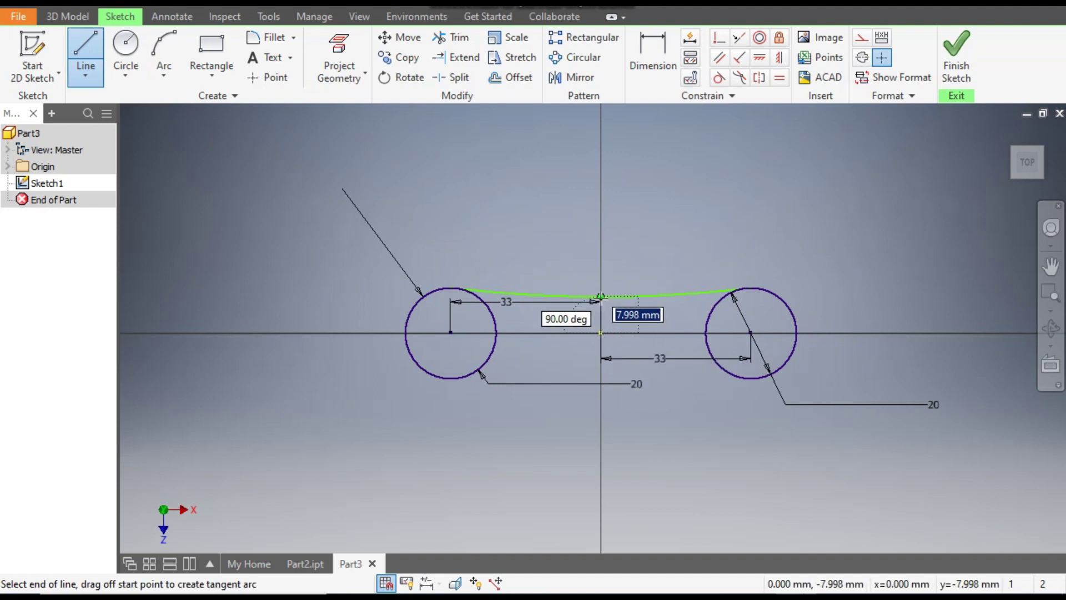
left_click(601, 296)
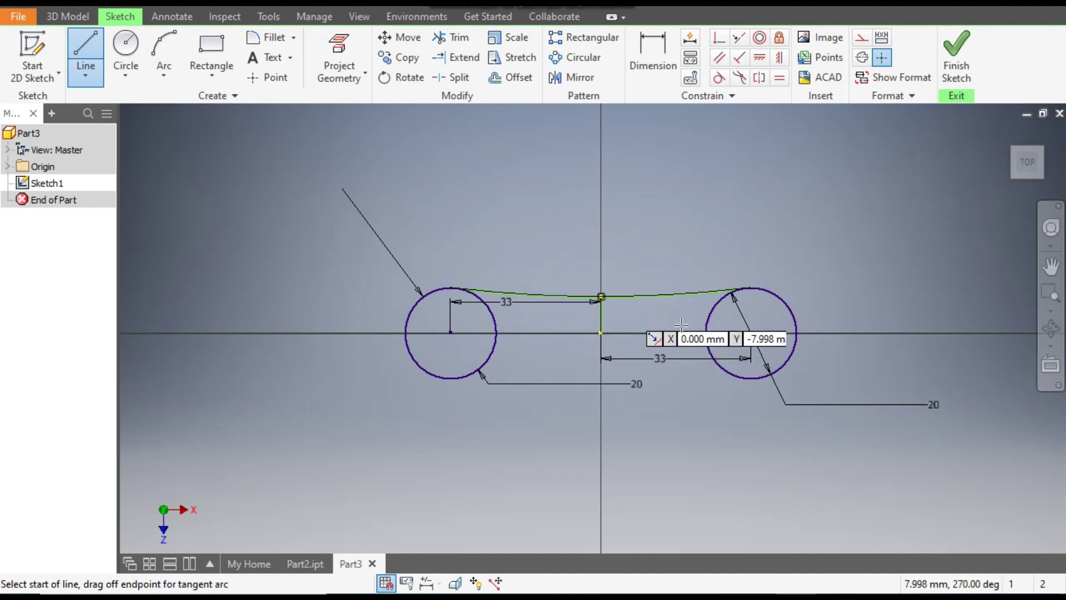
left_click(604, 332)
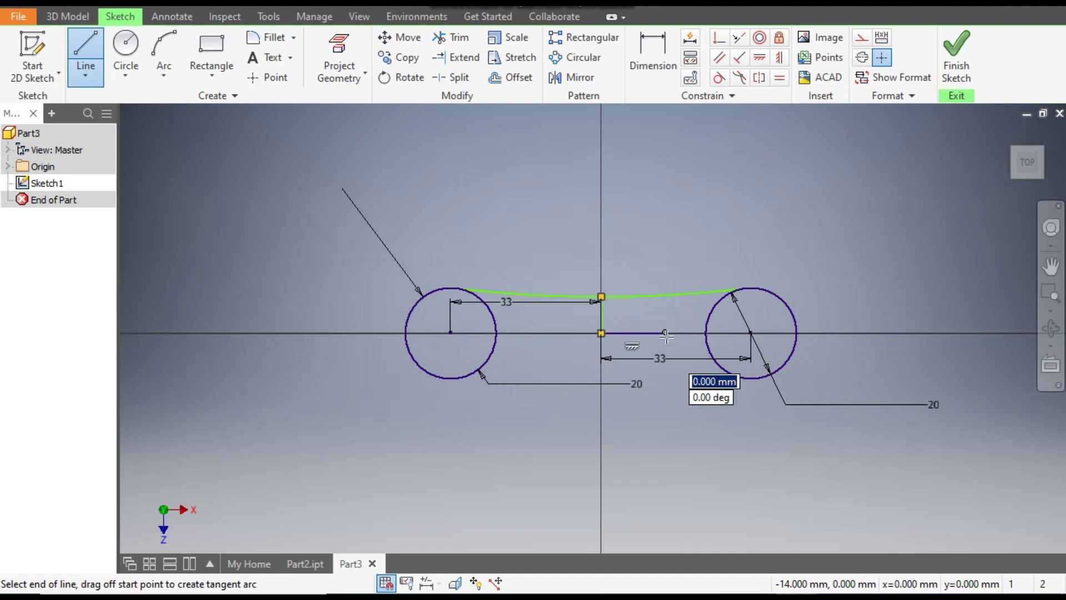
left_click(666, 333)
key("Escape")
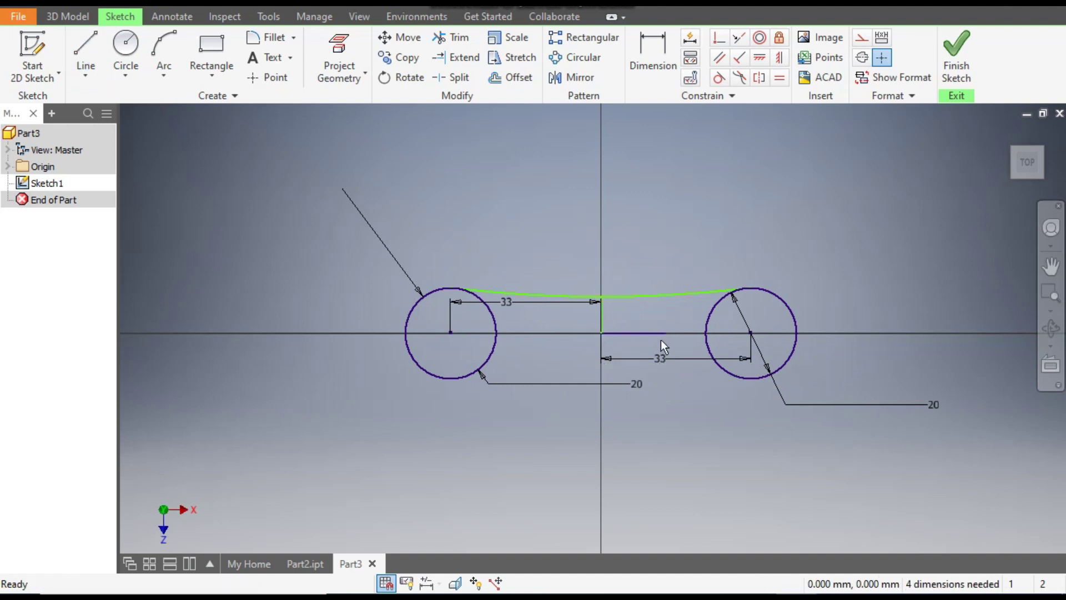
Make both new lines construction geometry and move the upper 33 dimension below the left circle.
scroll(661, 340, "up", 5)
mouse_move(734, 240)
left_mouse_down()
mouse_move(391, 375)
mouse_move(408, 371)
left_mouse_up()
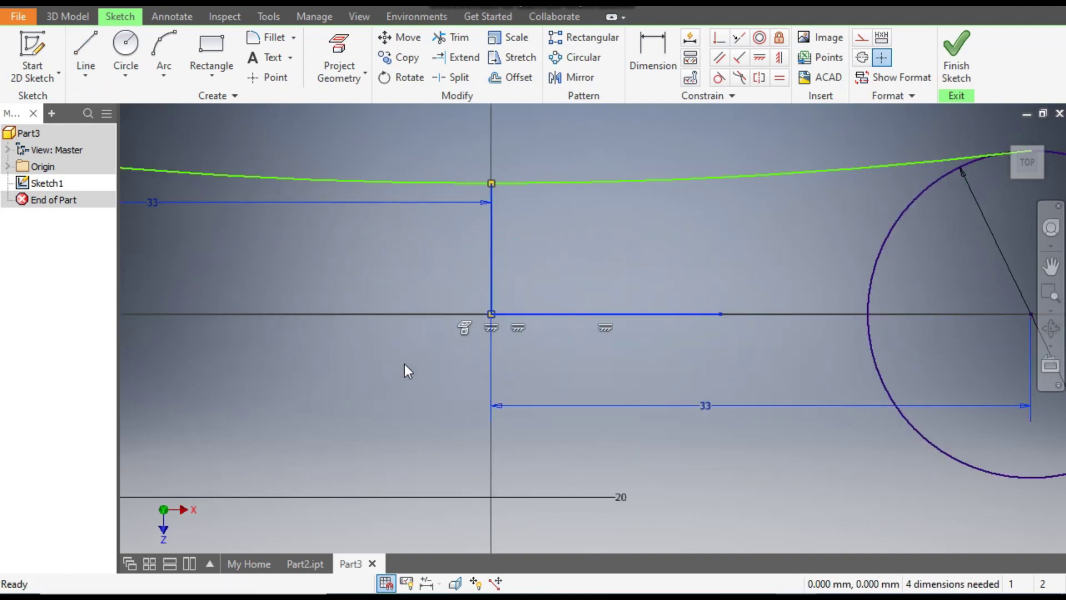
left_click(687, 268)
left_click_drag(693, 256, 450, 329)
left_click(861, 37)
left_click(624, 258)
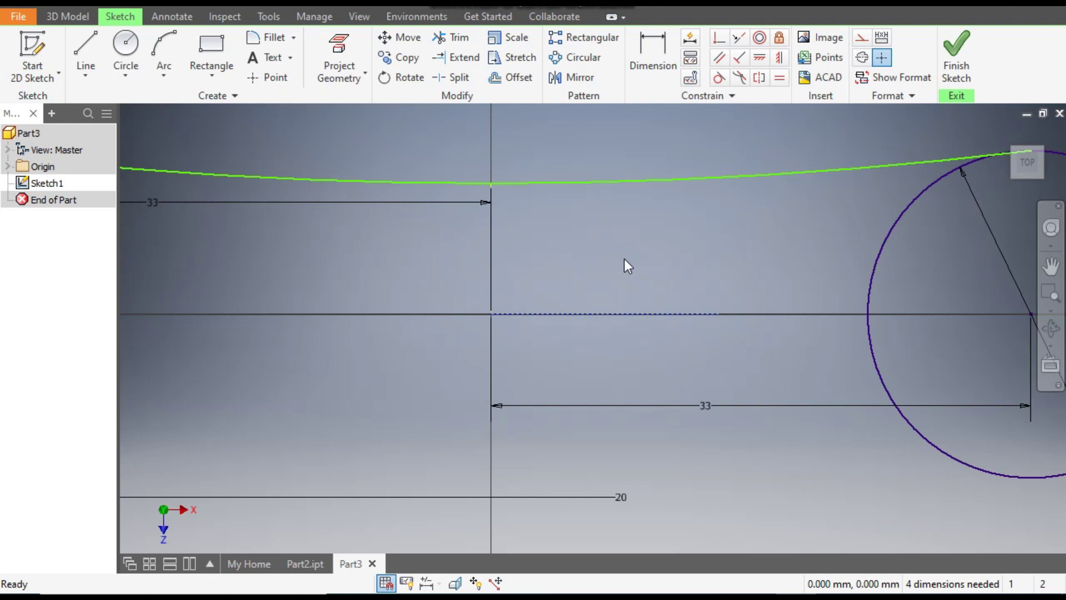
scroll(560, 253, "down", 3)
left_click_drag(346, 237, 339, 385)
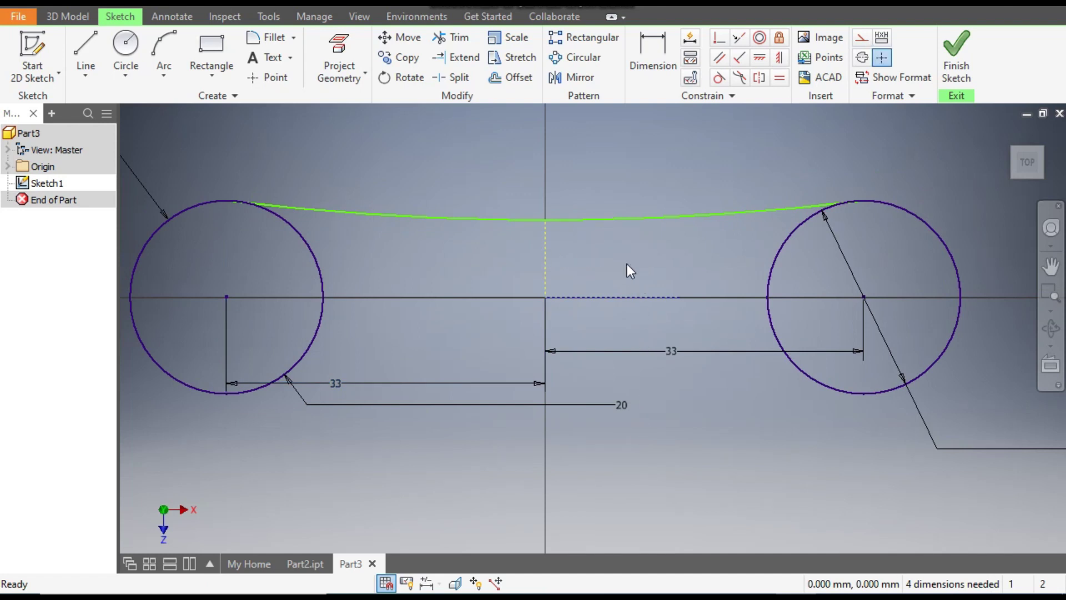
Dimension the arc's height above the horizontal axis as 8.5 mm.
left_click(652, 53)
left_click(545, 249)
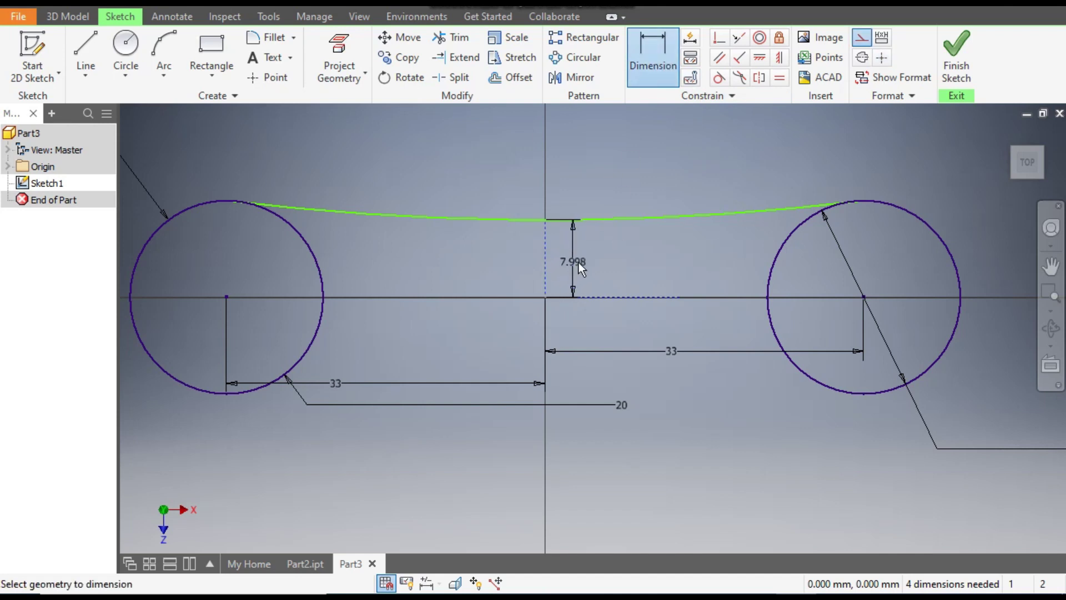
left_click(579, 261)
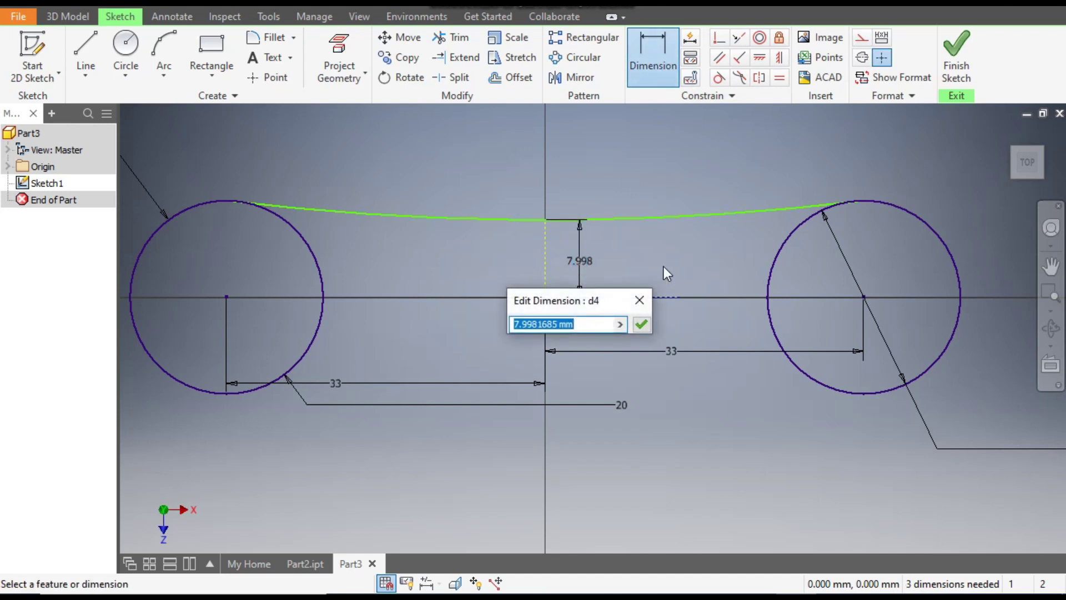
type("8.5")
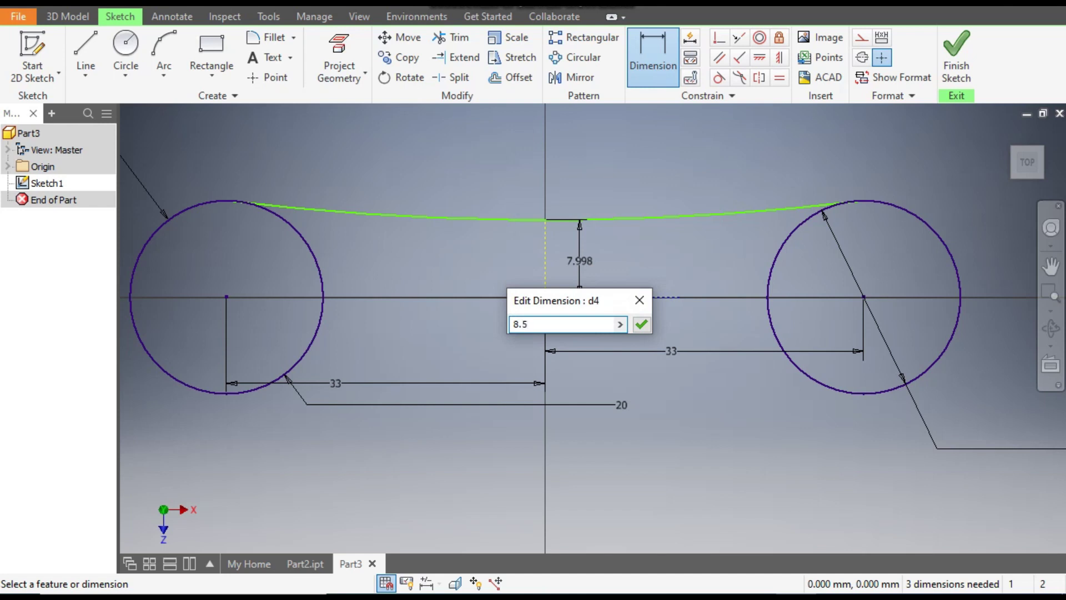
key("Return")
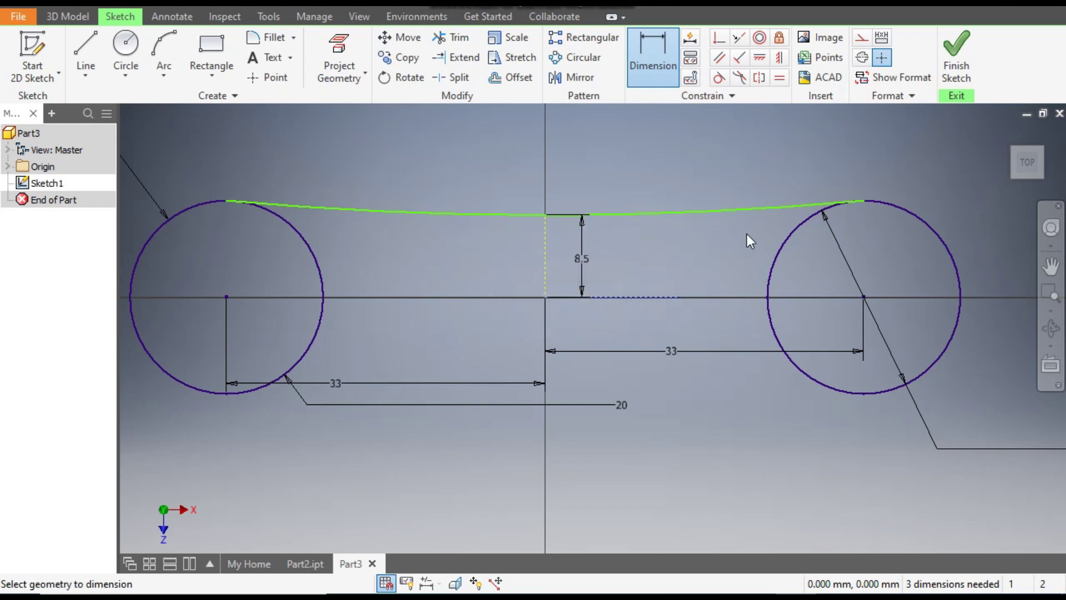
key("Escape")
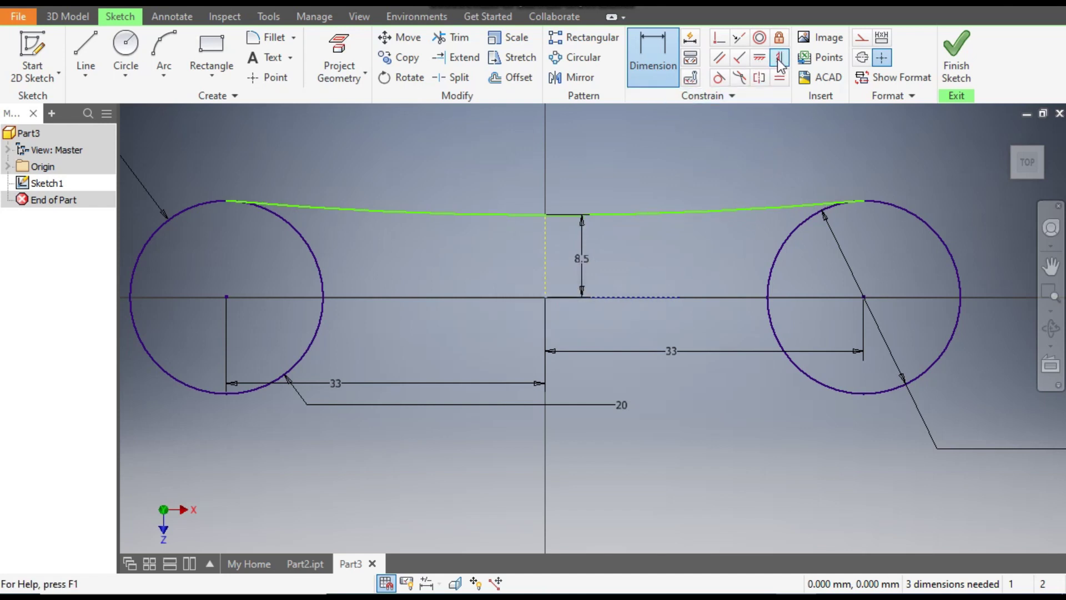
key("d")
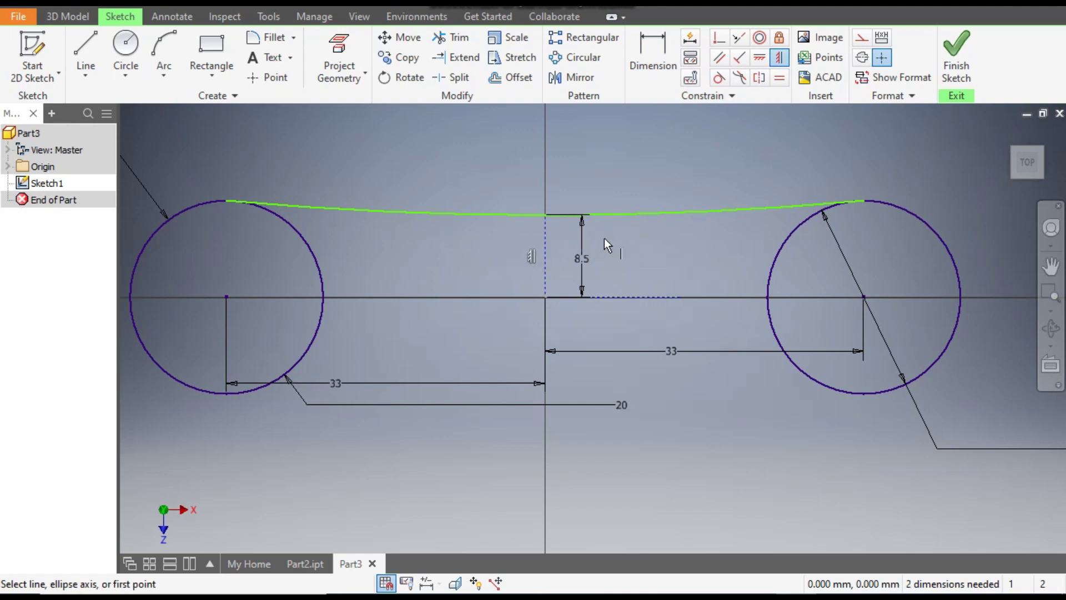
key("Escape")
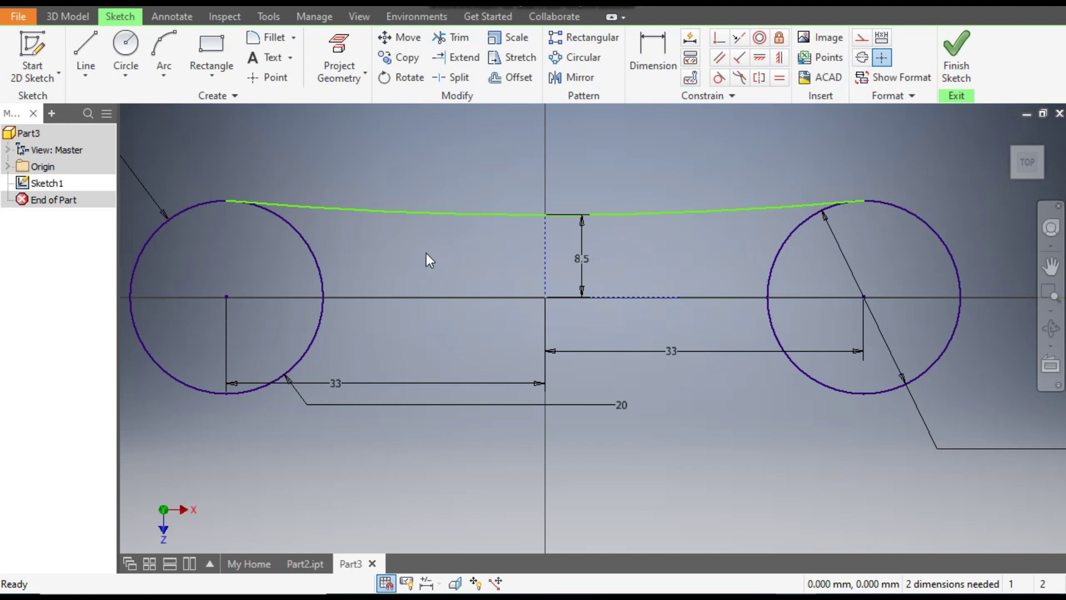
Make the top arc tangent to the right circle.
left_click(718, 79)
left_click(738, 210)
left_click(790, 235)
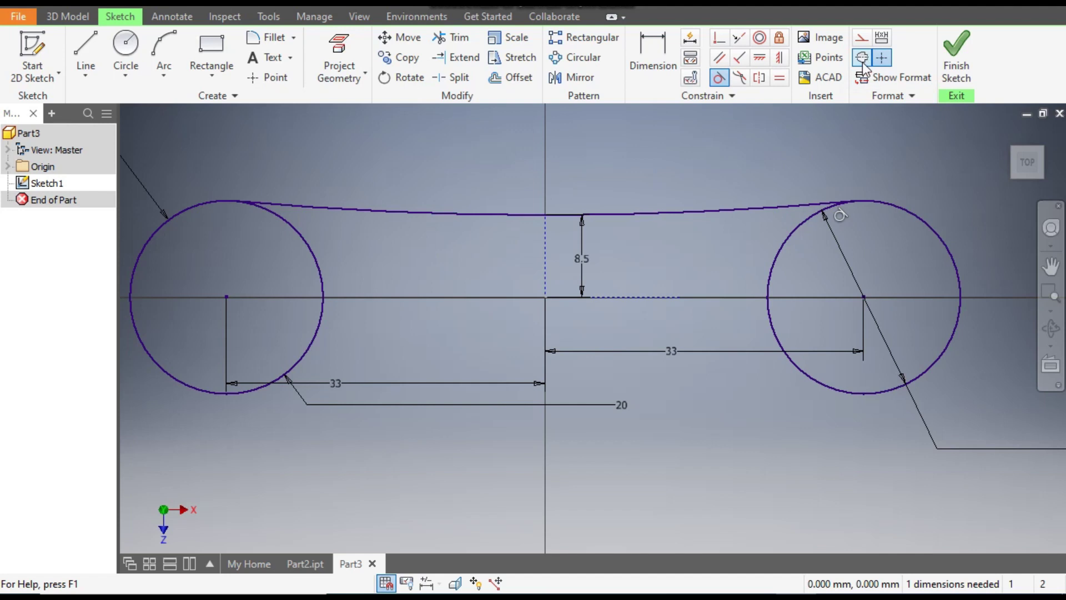
Mirror the top arc about the horizontal axis to create the bottom curve.
left_click(580, 80)
left_click(688, 210)
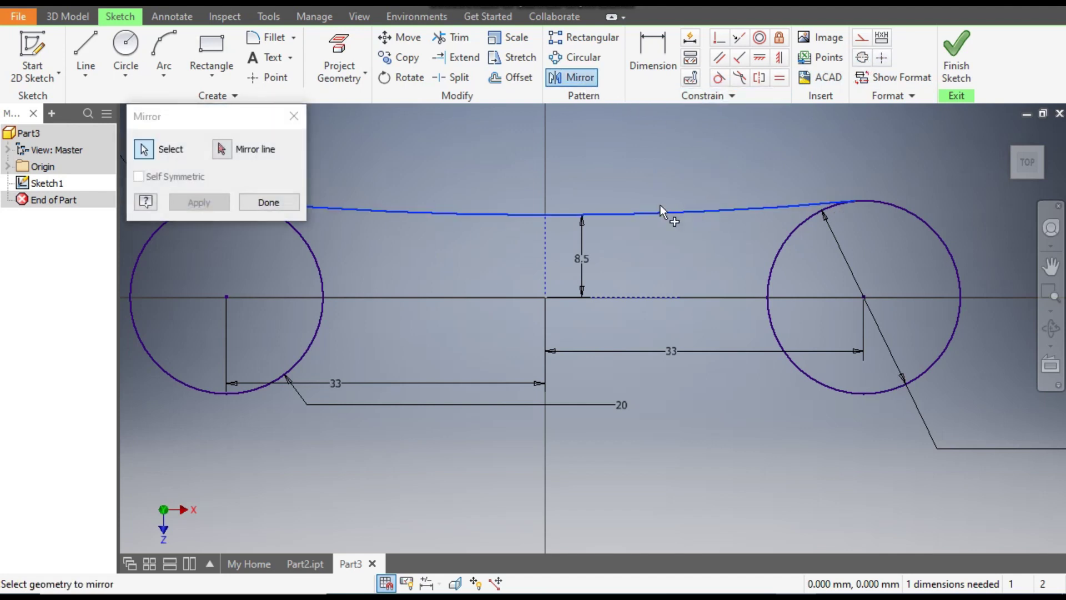
left_click(216, 151)
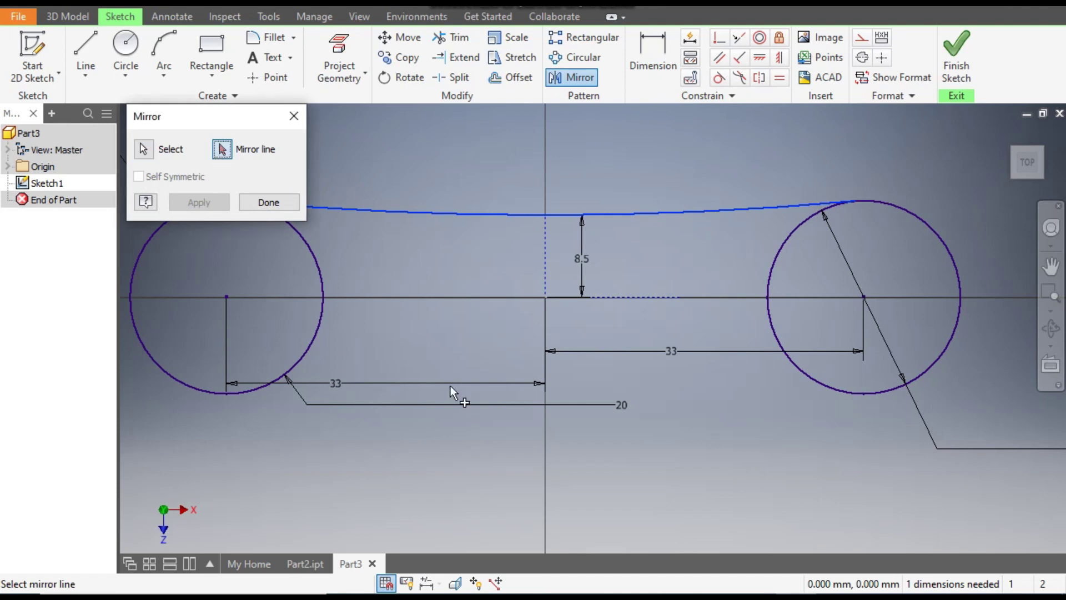
left_click(624, 298)
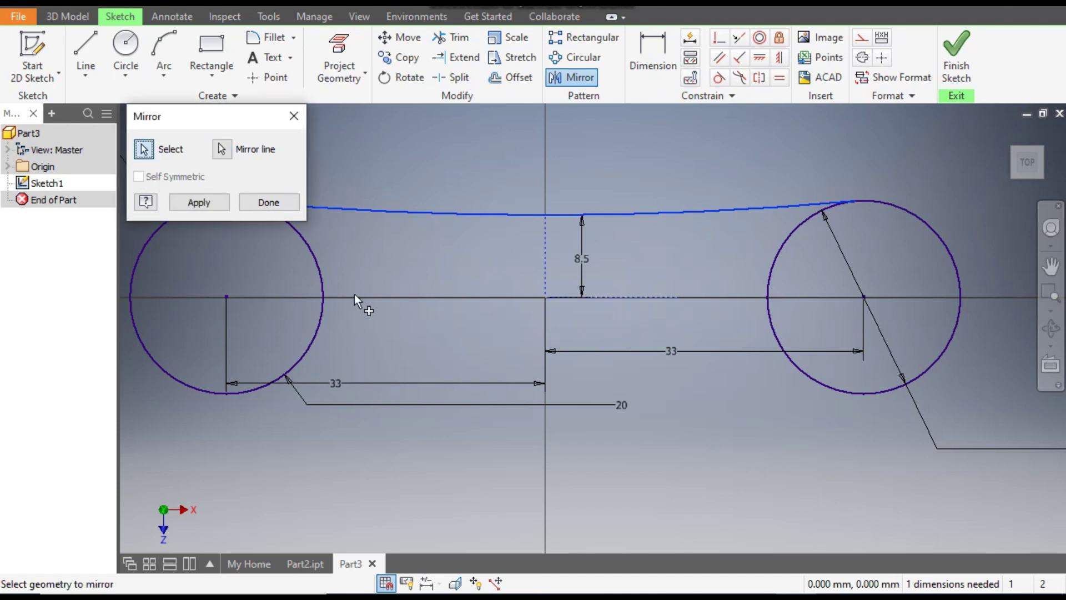
left_click(197, 203)
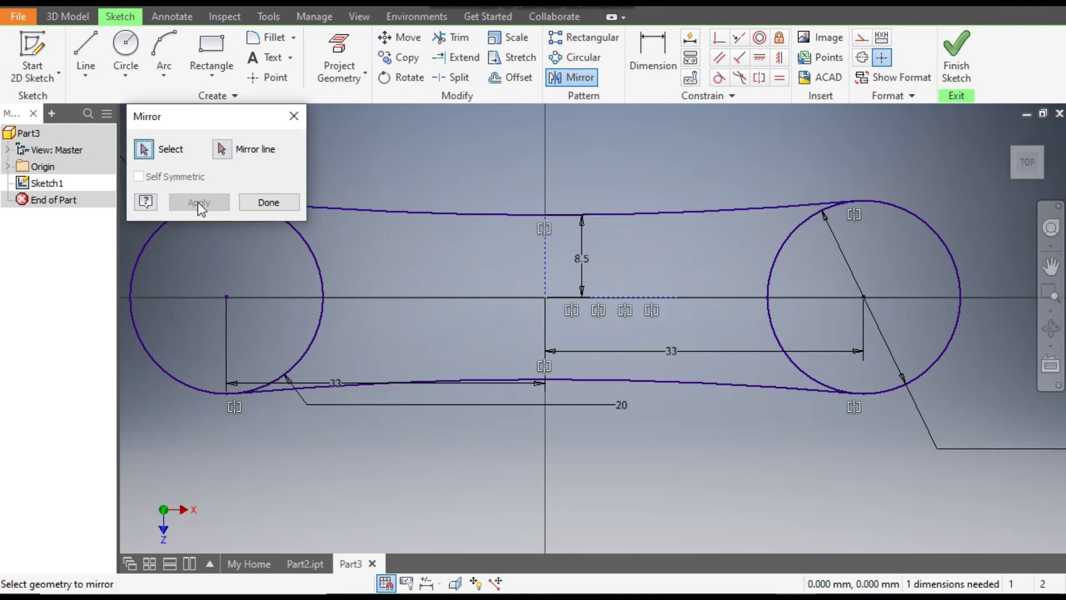
Trim away the inner arcs of the left and right circles.
left_click(267, 204)
middle_click_drag(671, 161, 714, 199)
scroll(714, 199, "down", 2)
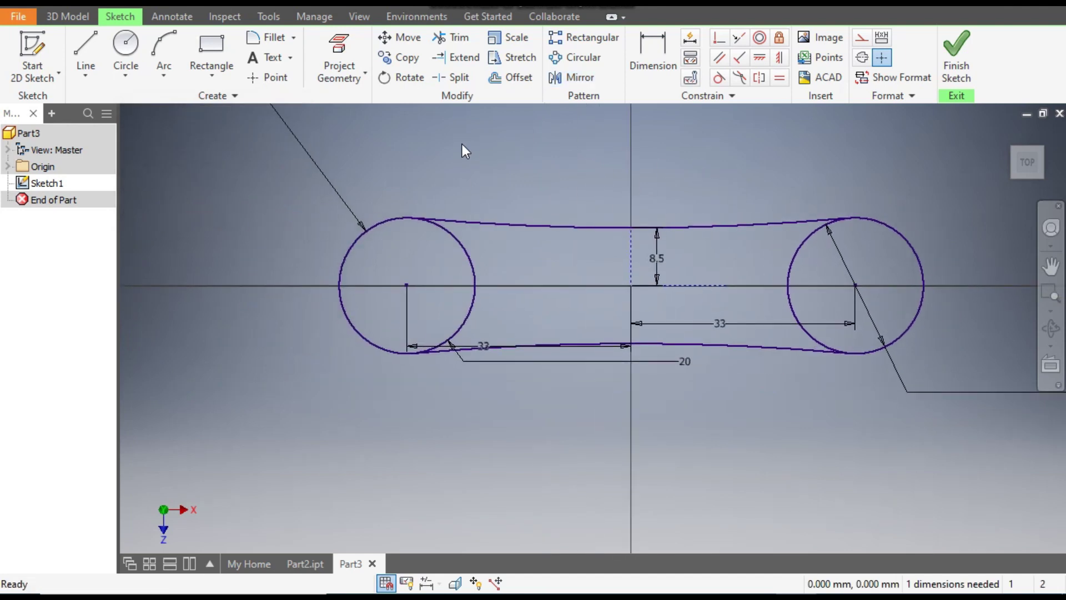
left_click(453, 40)
left_click(471, 274)
left_click(783, 272)
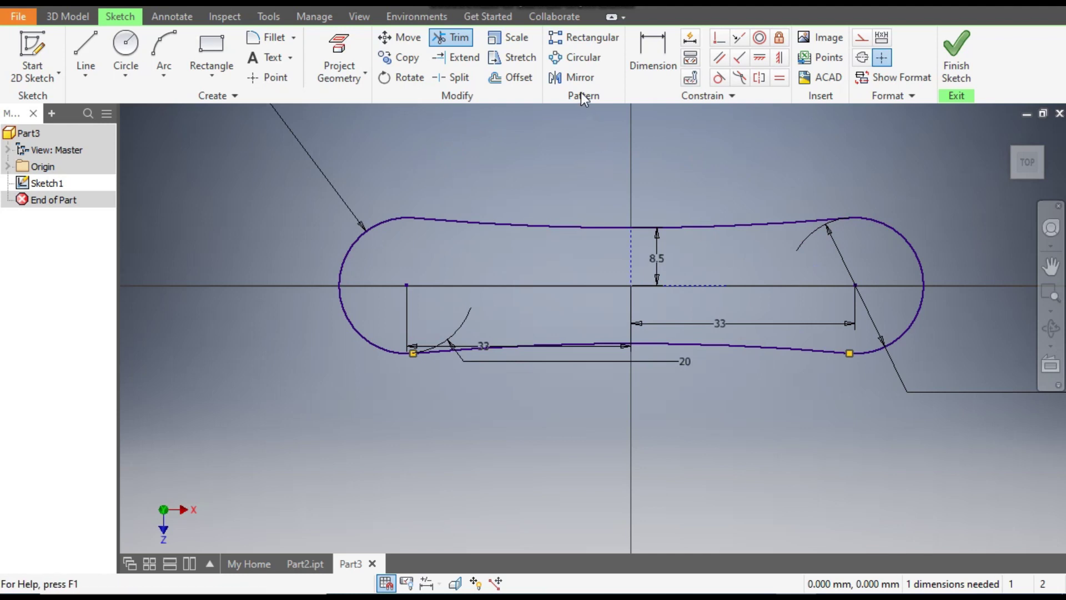
Offset the slot outline inward and set the offset gap dimension to 2 mm.
left_click(520, 78)
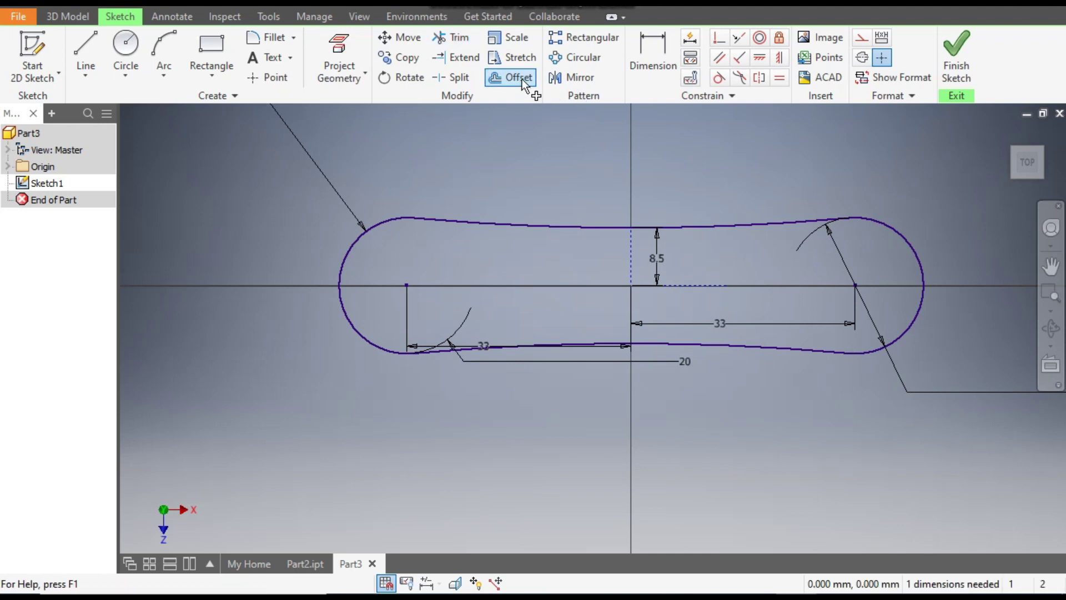
left_click(577, 228)
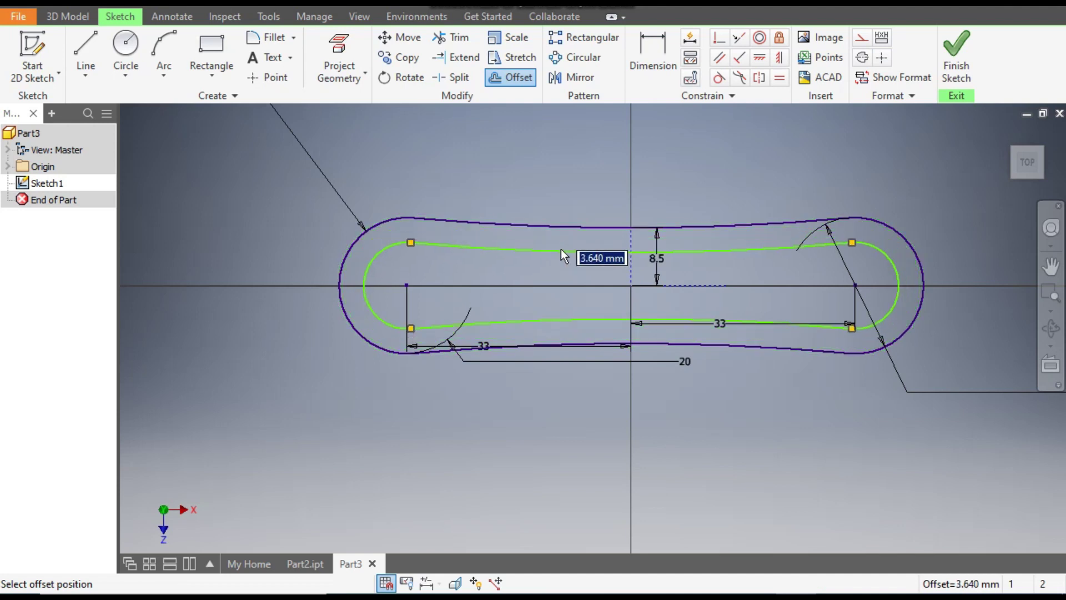
type("1.641")
key("Return")
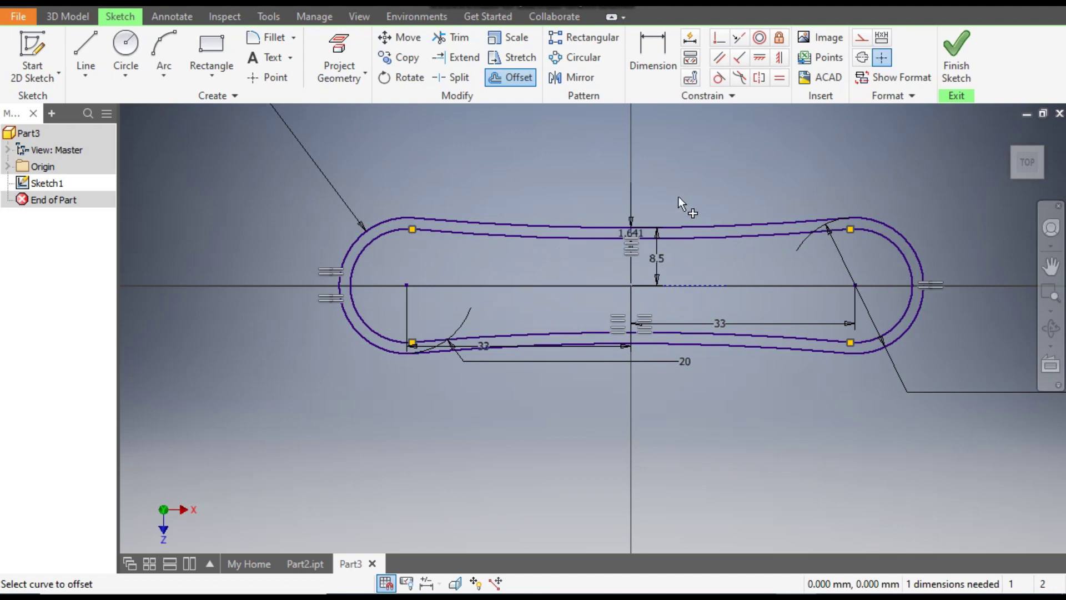
key("Escape")
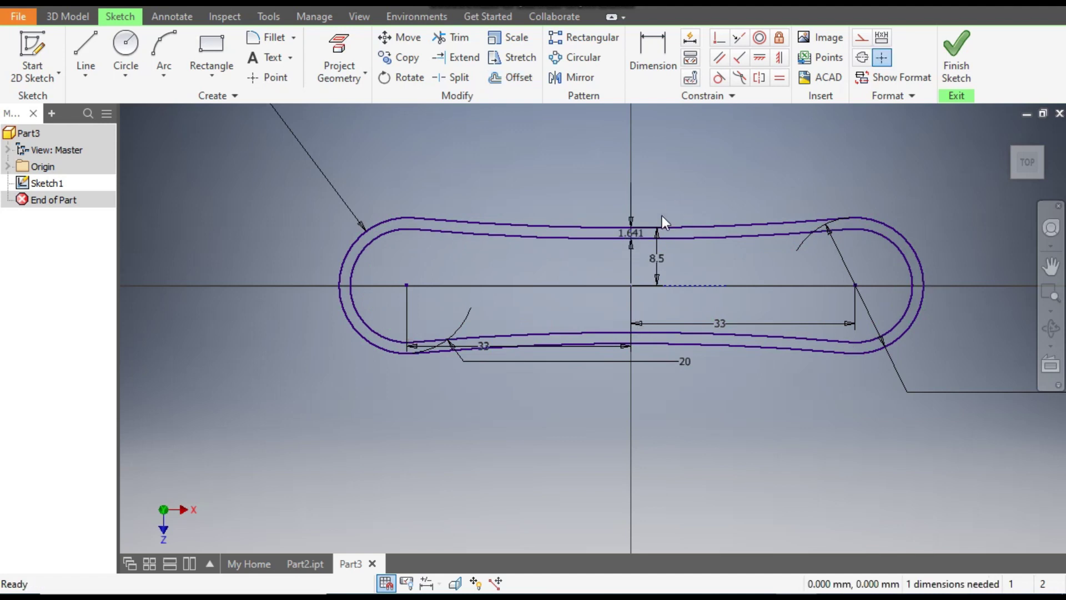
scroll(635, 234, "up", 3)
double_click(624, 239)
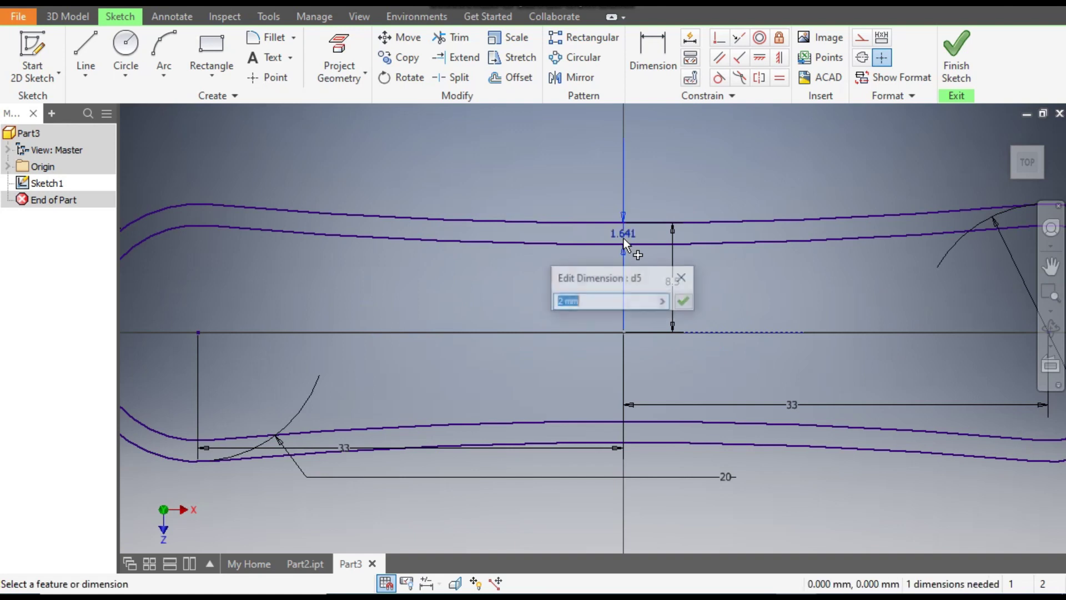
type("2")
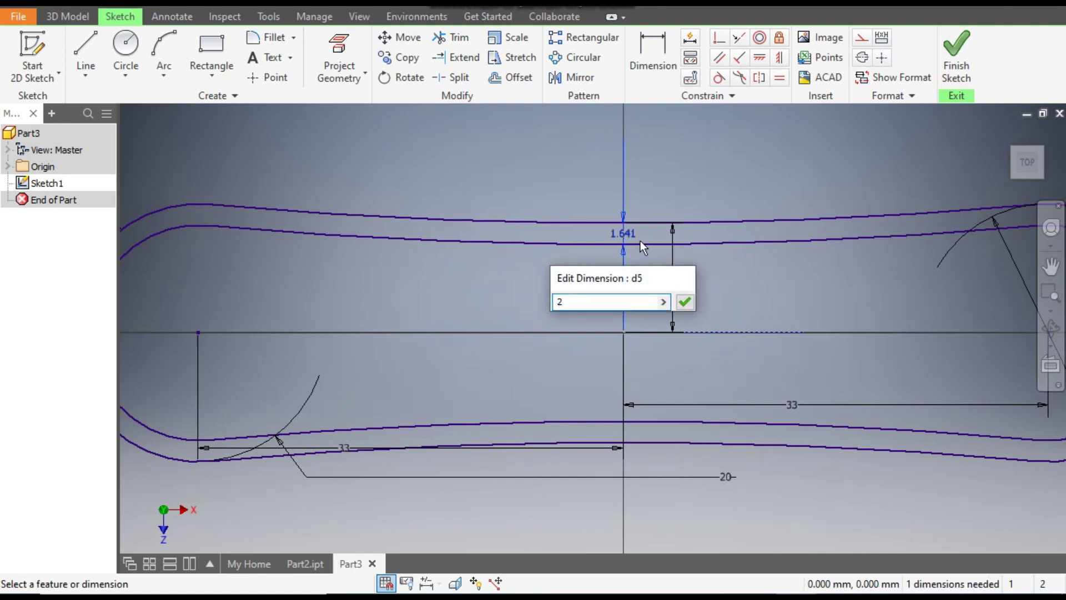
key("Return")
scroll(639, 241, "down", 3)
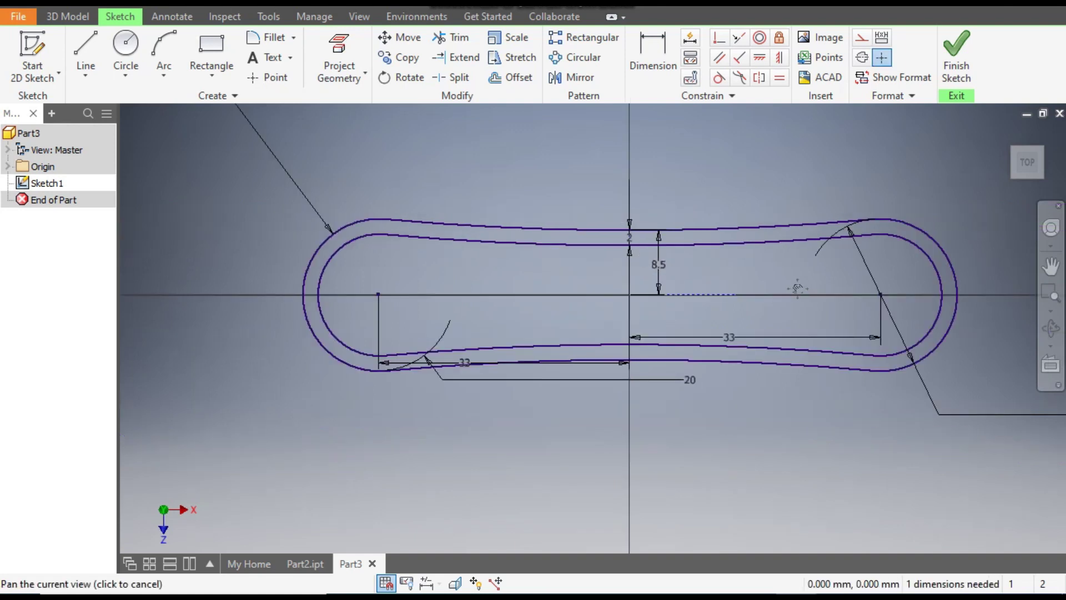
scroll(774, 293, "up", 1)
Convert the four outer slot curves (top, bottom and both end arcs) to construction geometry.
left_click(478, 228)
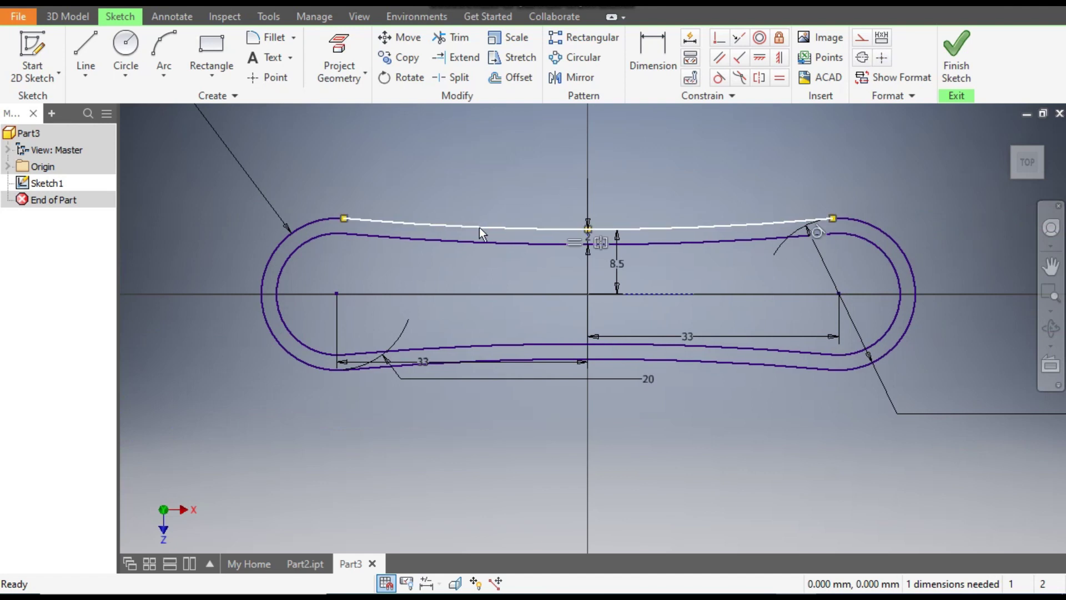
left_click(332, 218, "ctrl")
left_click(655, 361, "ctrl")
left_click(894, 352, "ctrl")
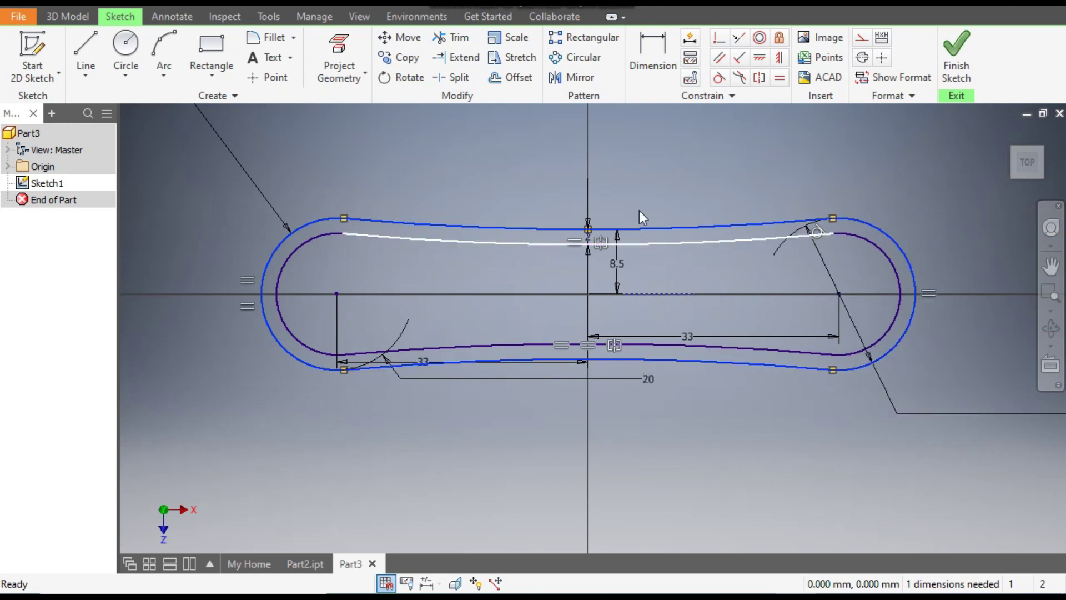
left_click(861, 37)
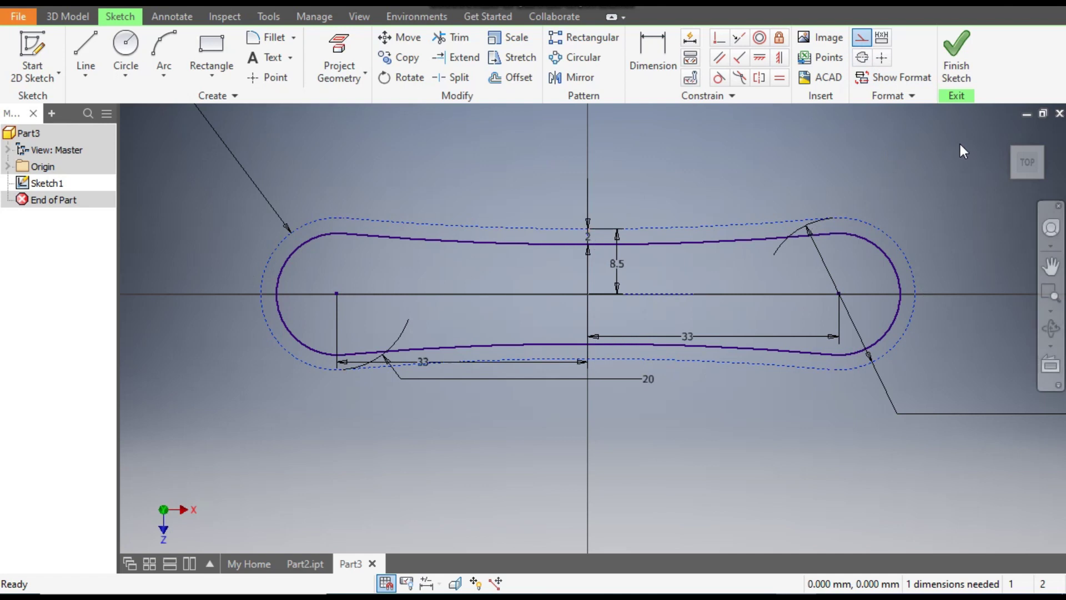
Finish Sketch1 and start a new 2D sketch on the XY plane.
left_click(962, 49)
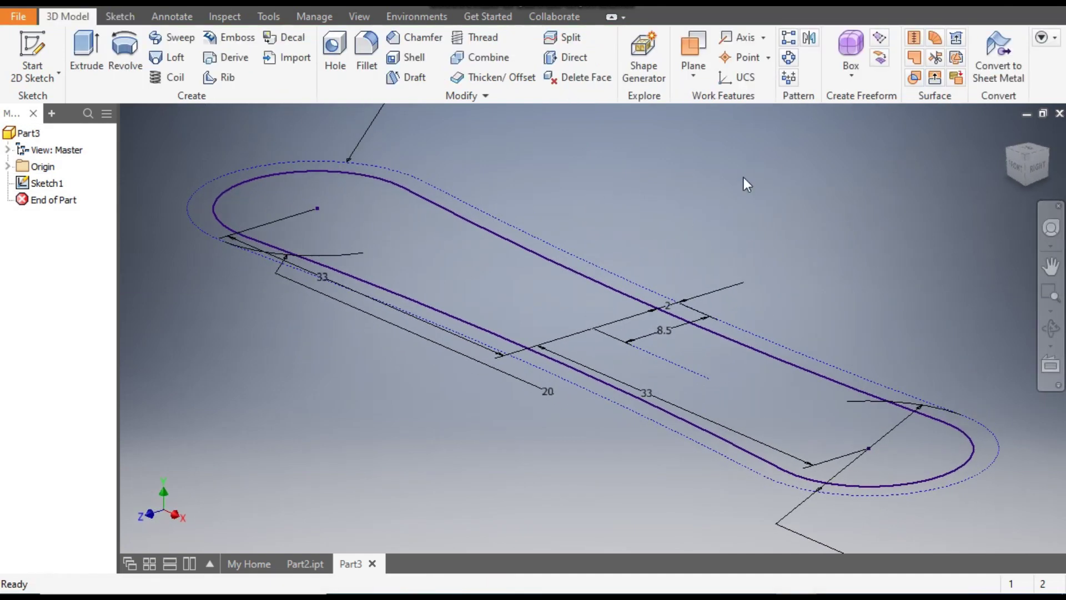
scroll(694, 211, "up", 2)
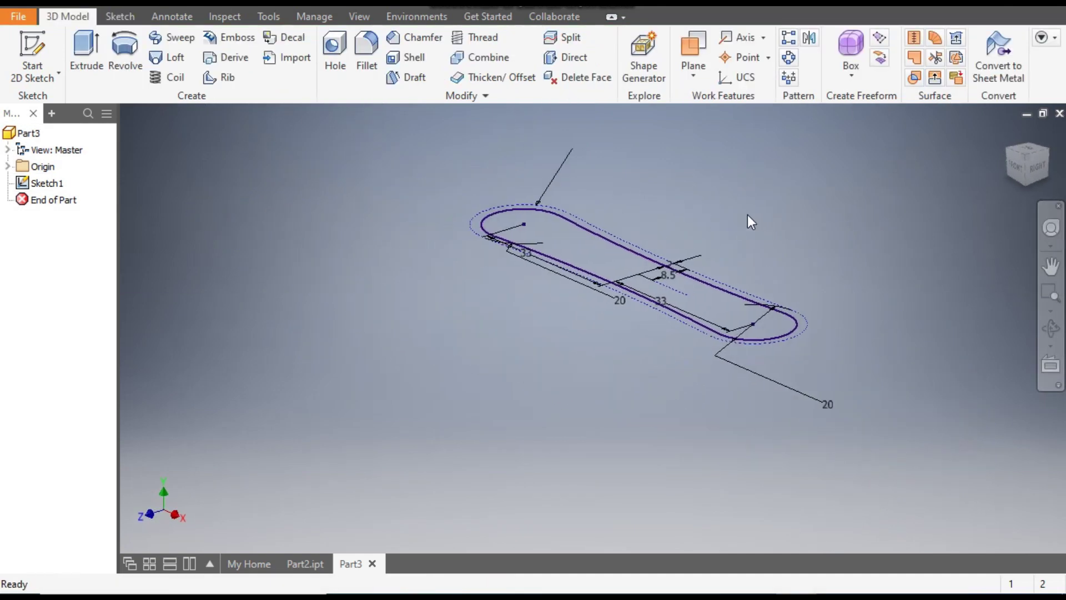
left_click(36, 50)
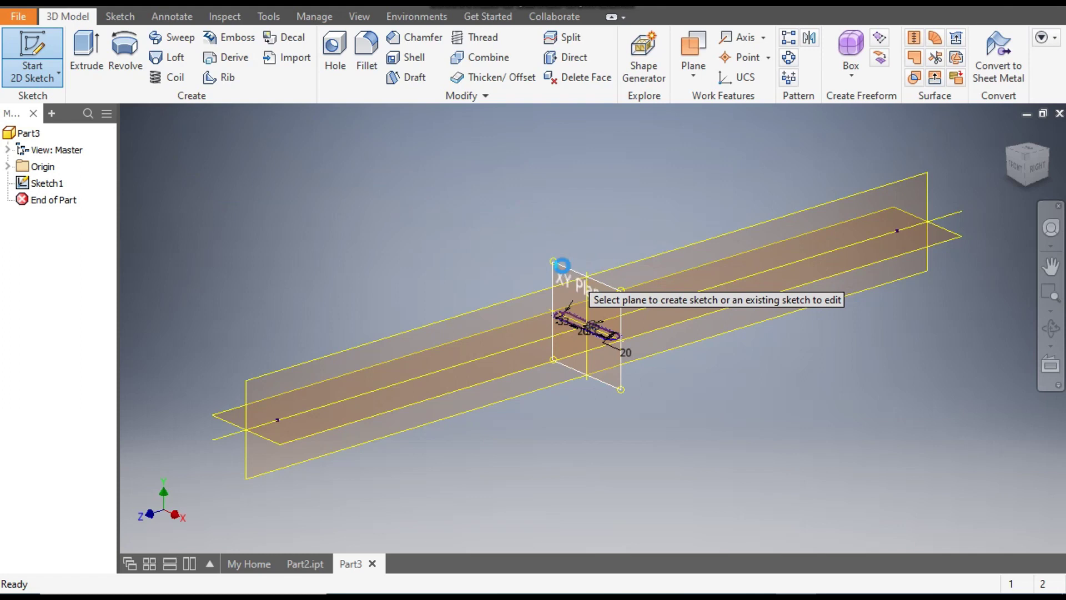
left_click(562, 266)
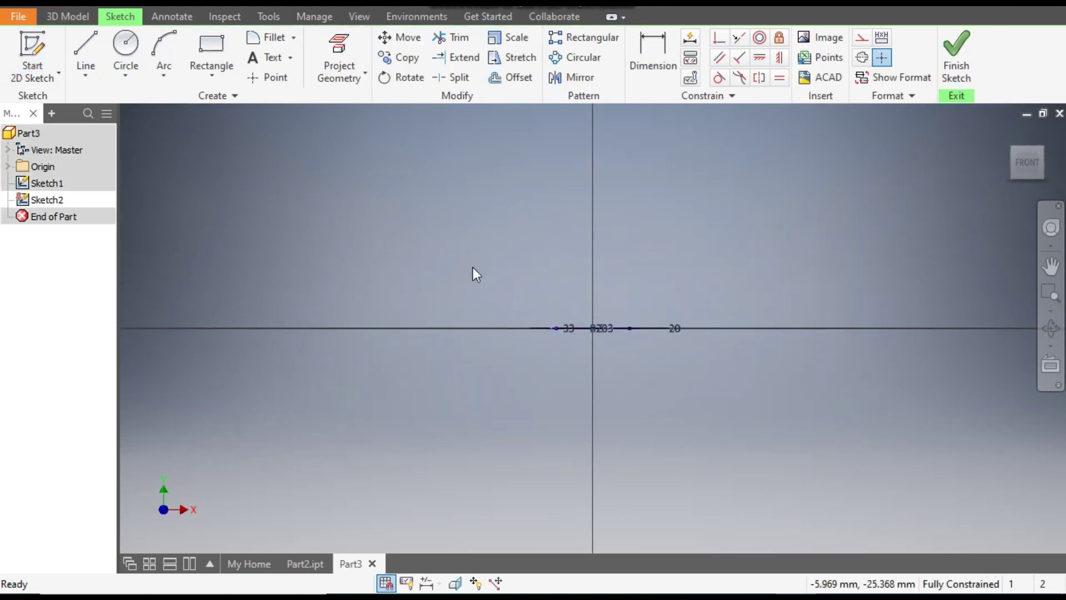
Draw an arc above the slot and dimension its radius to 120 mm.
left_click(165, 46)
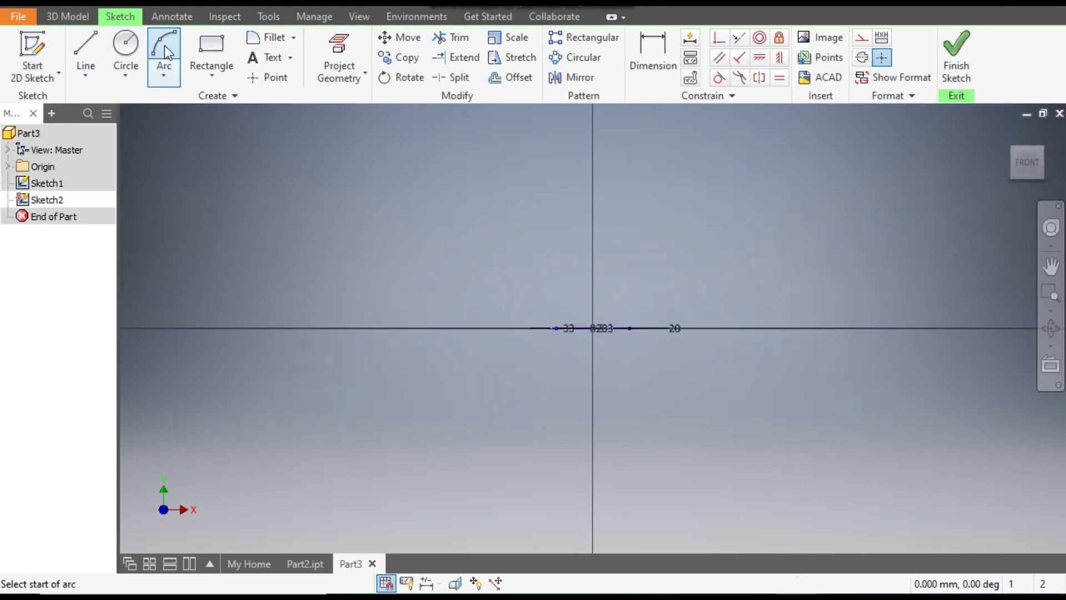
left_click(488, 179)
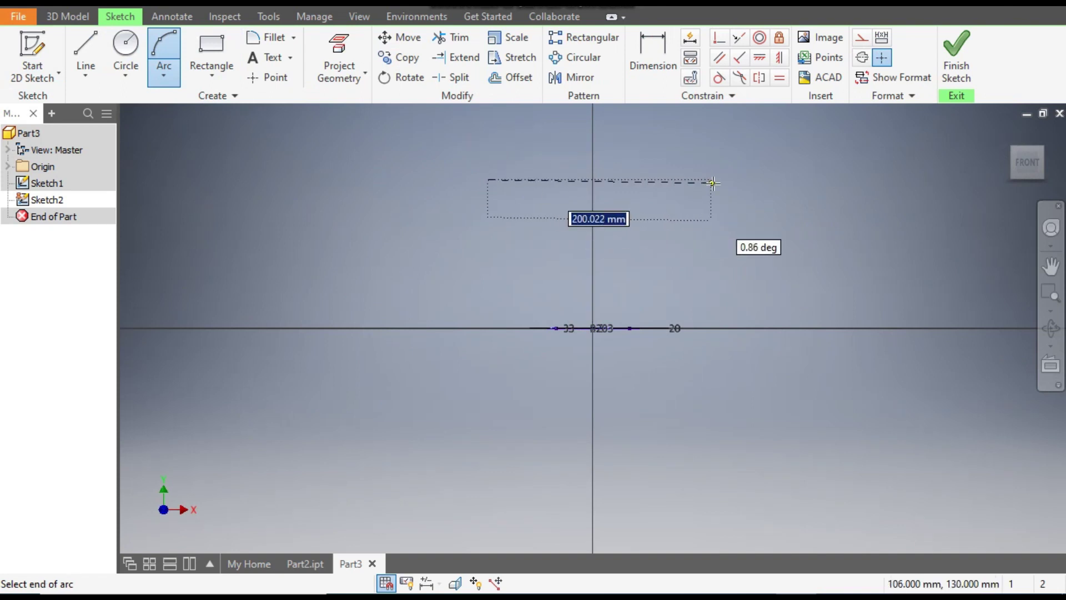
left_click(730, 179)
left_click(594, 155)
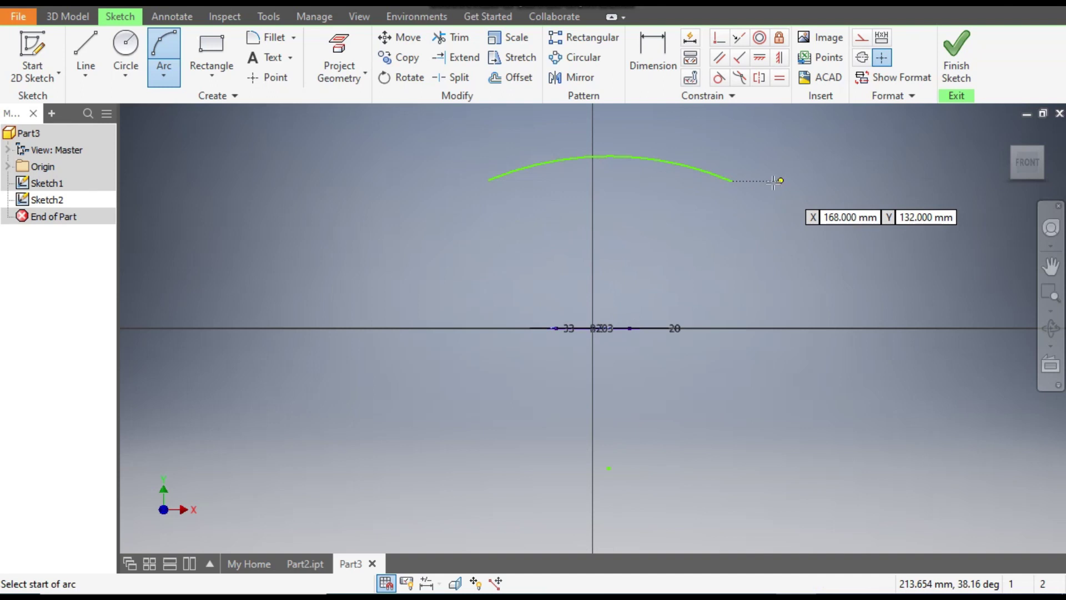
left_click(645, 52)
left_click(642, 158)
left_click(634, 235)
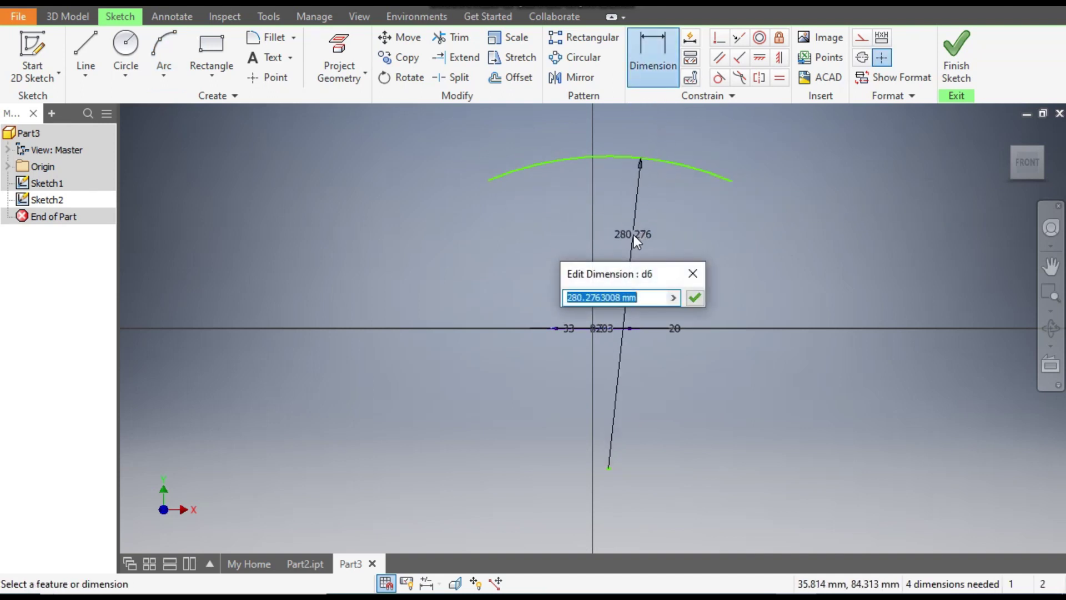
type("120")
key("Return")
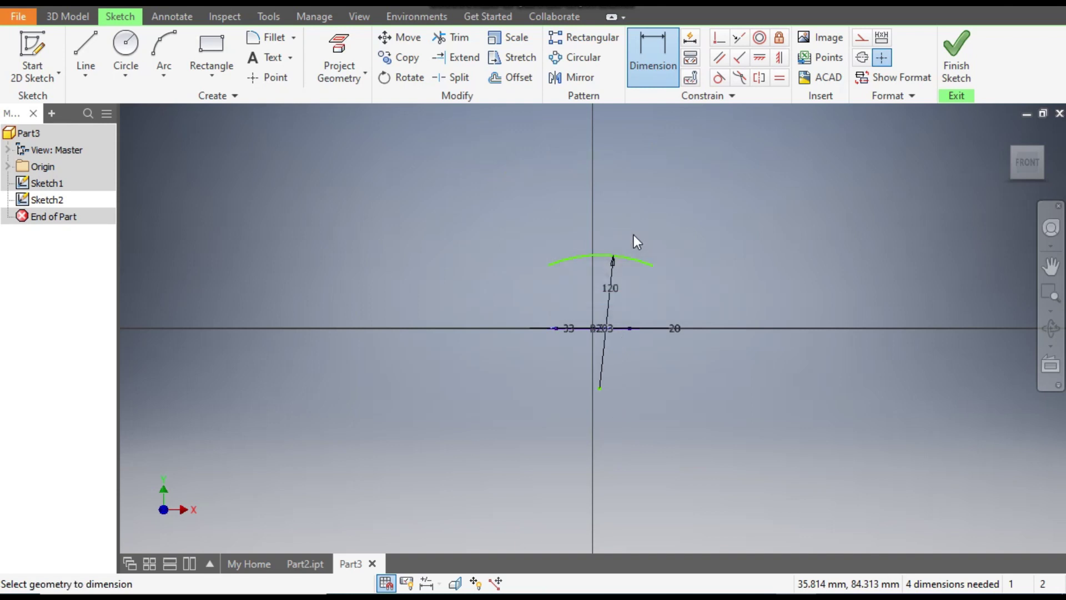
Dimension the bottom line's end 54 mm below the horizontal axis.
scroll(602, 364, "up", 3)
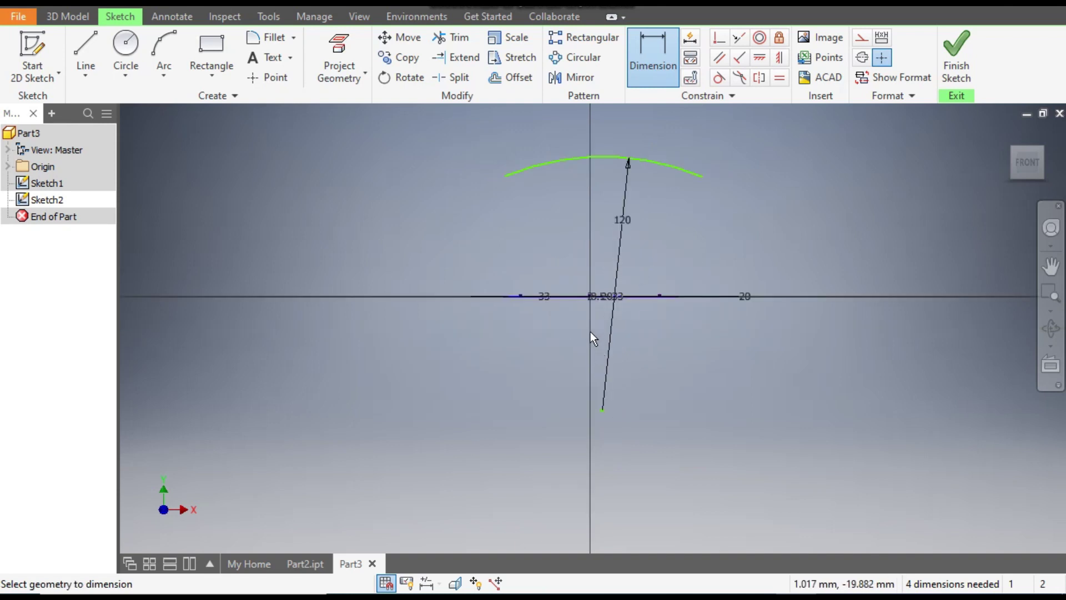
left_click(588, 295)
left_click(603, 411)
left_click(512, 362)
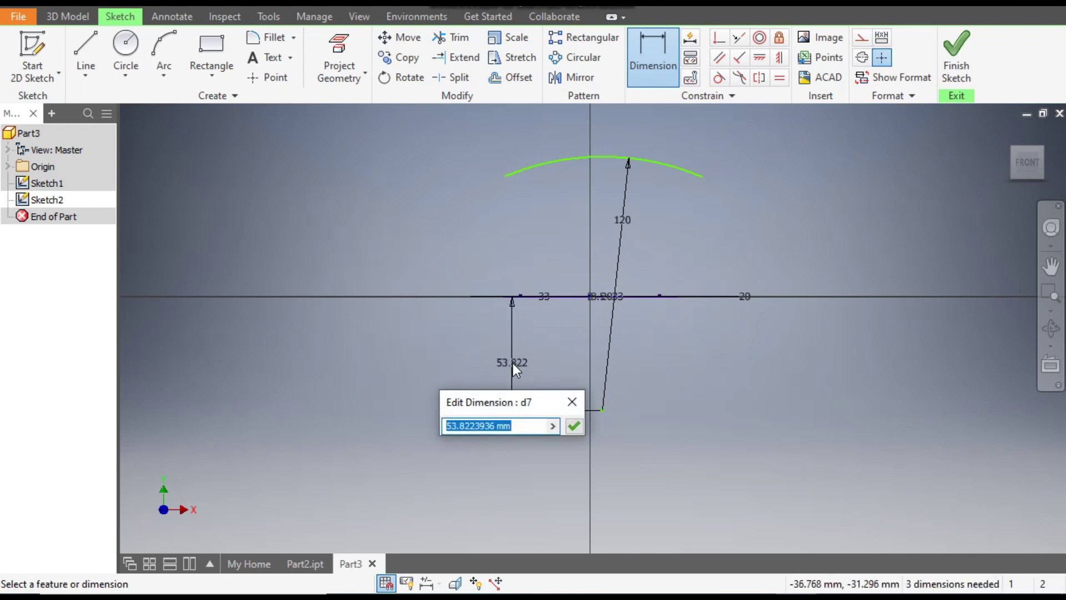
type("54")
key("Return")
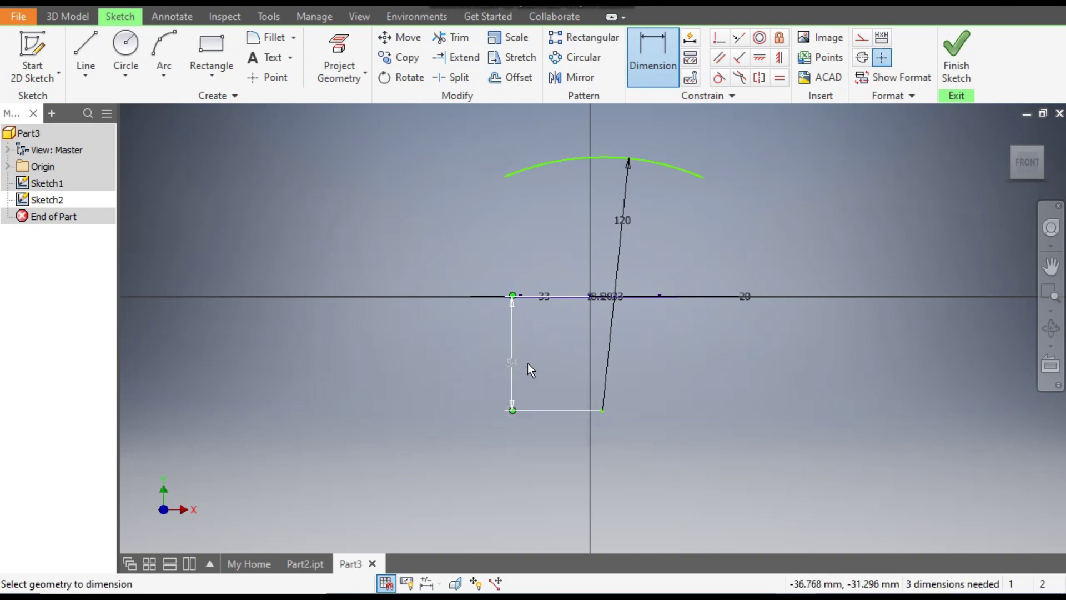
key("Escape")
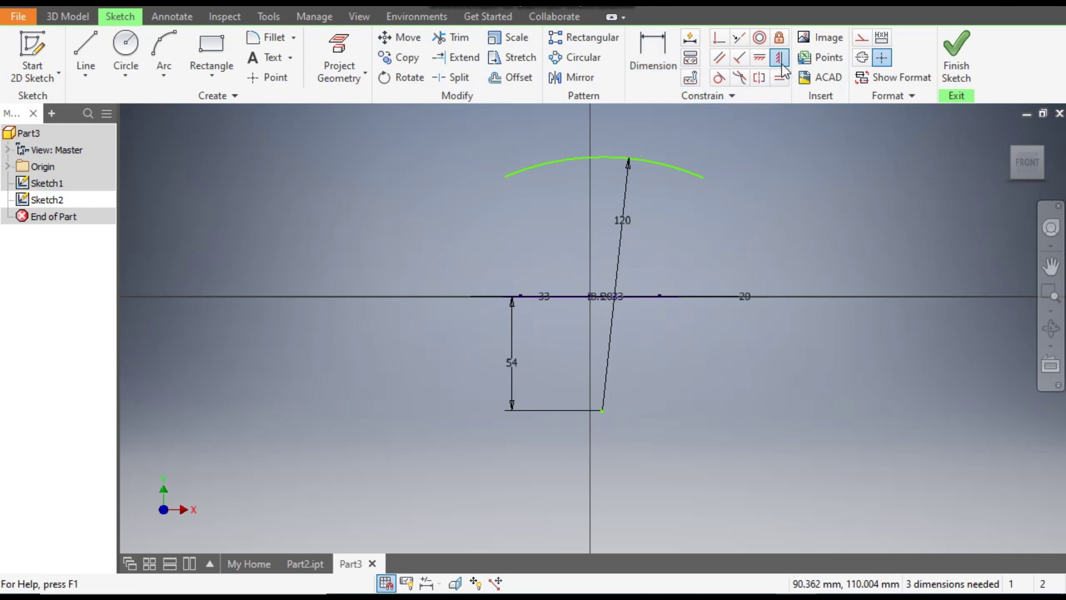
Align the line's end onto the vertical axis through the origin, then finish the sketch.
key("d")
scroll(586, 311, "up", 4)
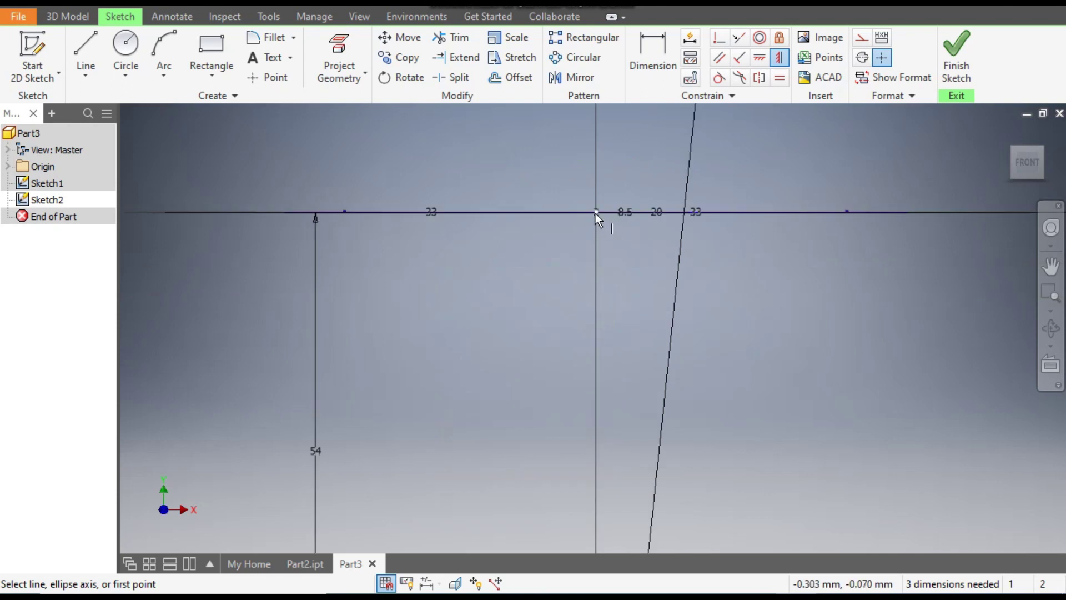
left_click(595, 213)
scroll(604, 235, "down", 4)
left_click(615, 370)
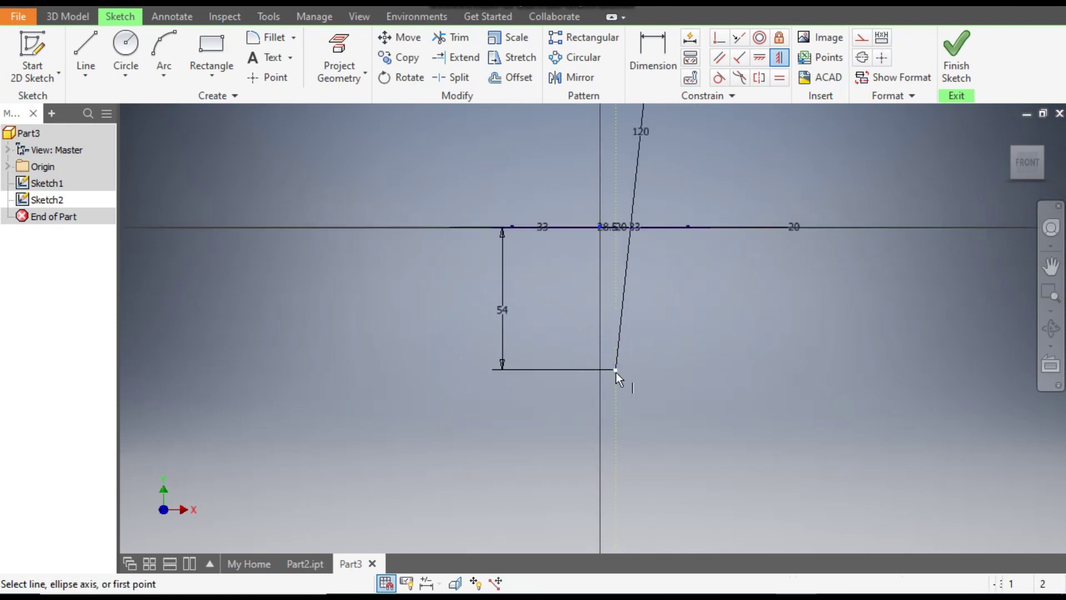
scroll(625, 367, "down", 3)
middle_click_drag(622, 369, 622, 370)
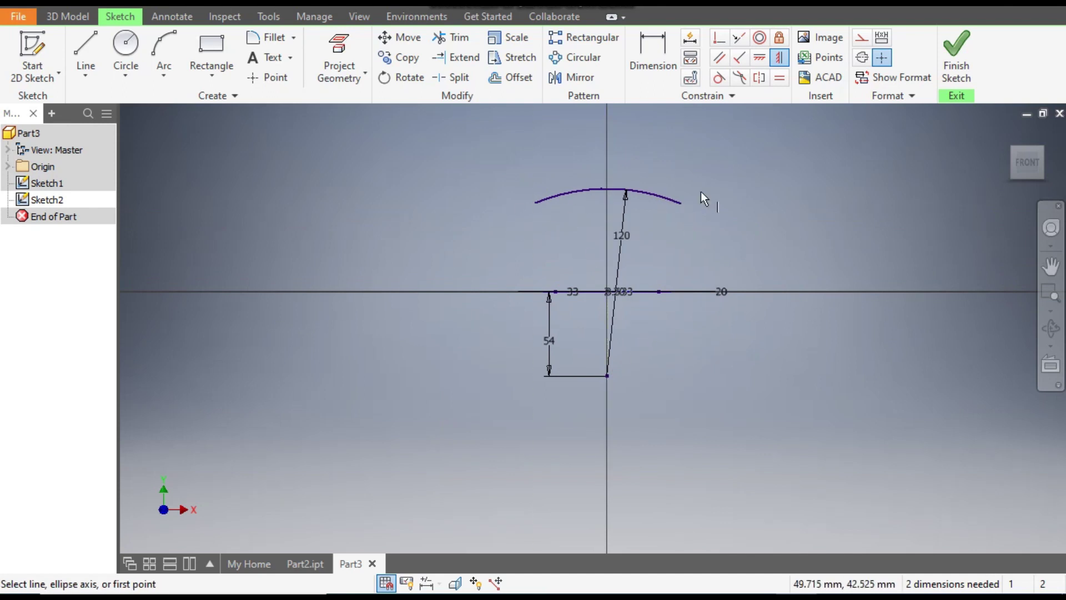
left_click(956, 56)
Edit Sketch1 again and view its slot outline from the top.
scroll(572, 327, "up", 3)
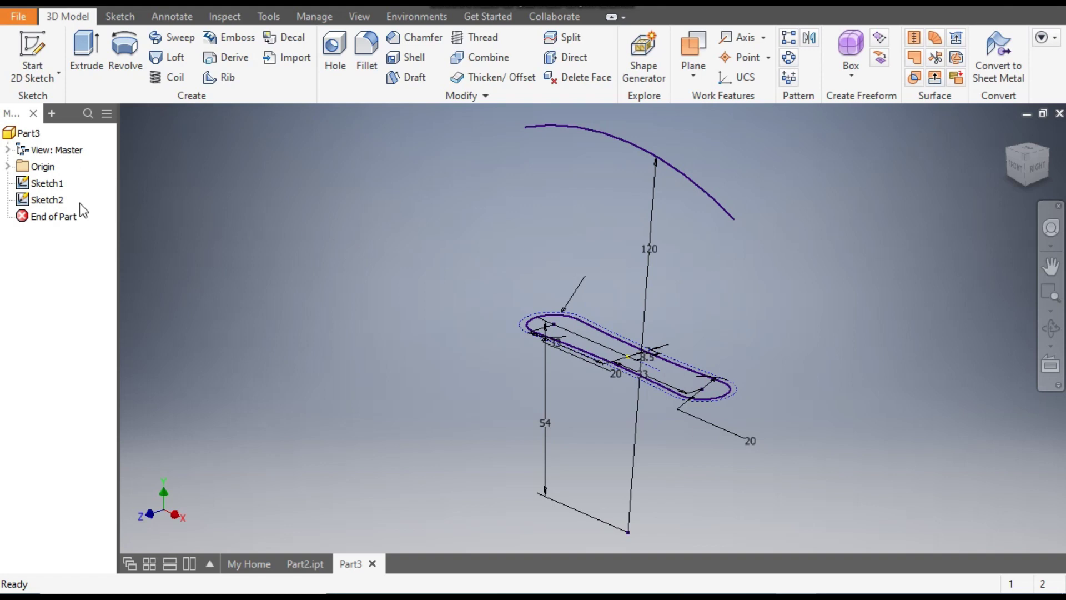
double_click(57, 186)
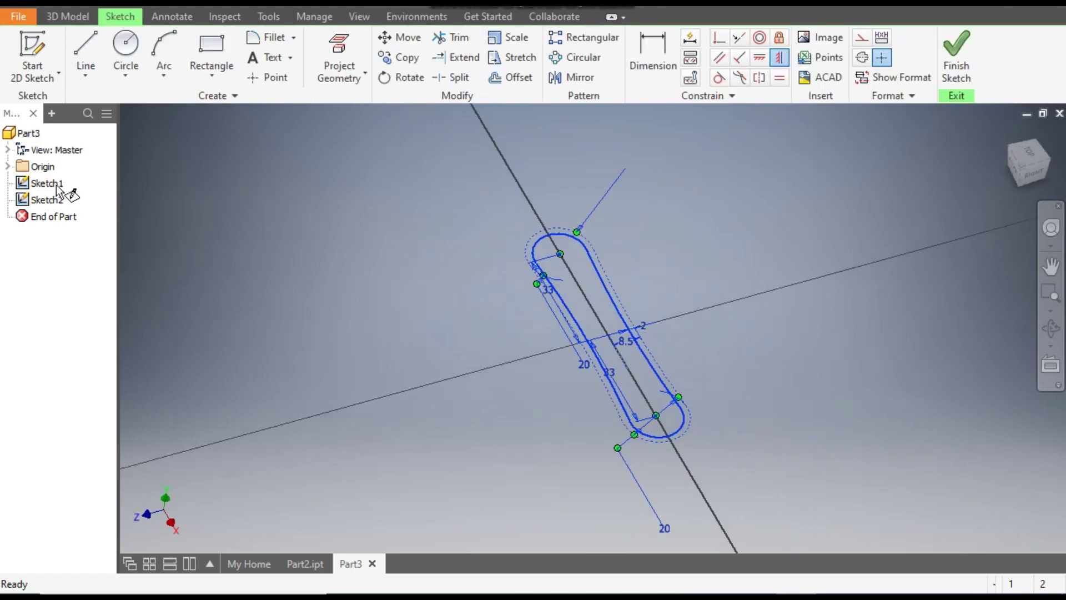
left_click(1048, 136)
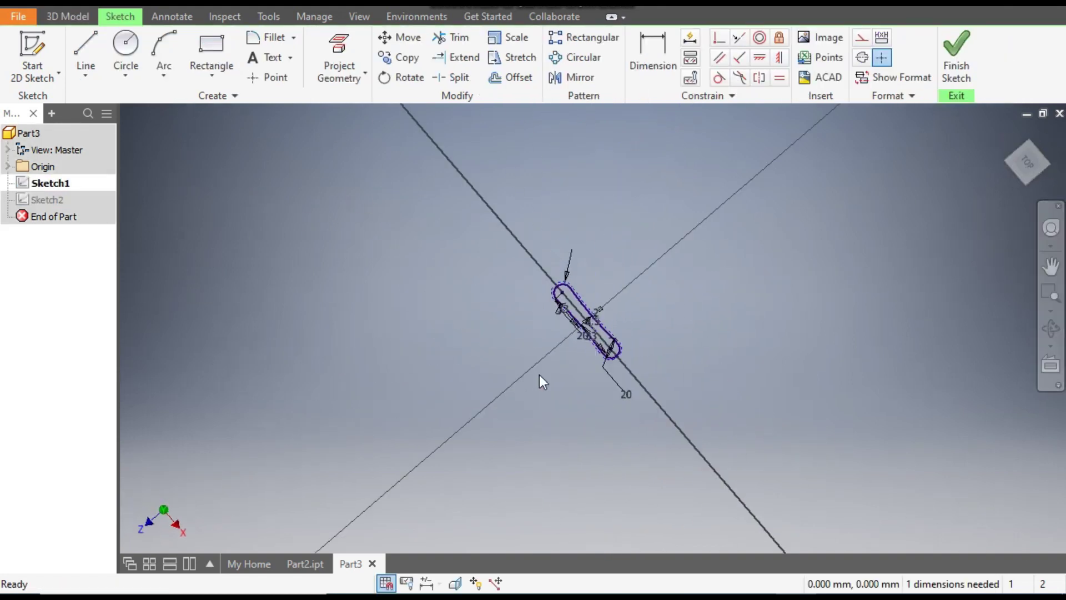
Draw a line along the slot's length and a vertical line across its middle.
middle_click_drag(604, 337, 587, 337)
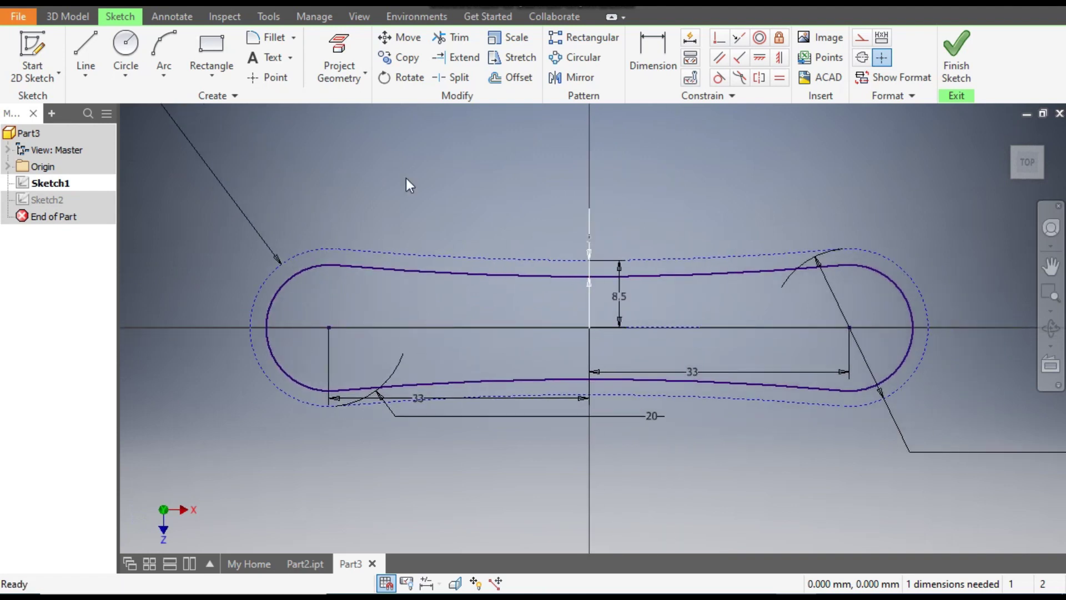
left_click(85, 41)
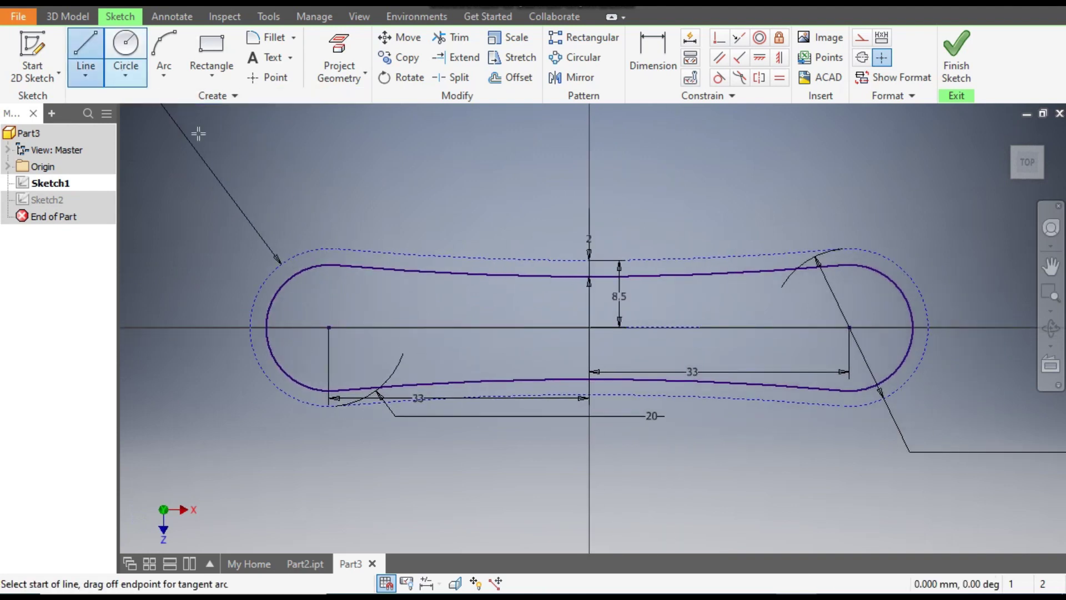
left_click(266, 327)
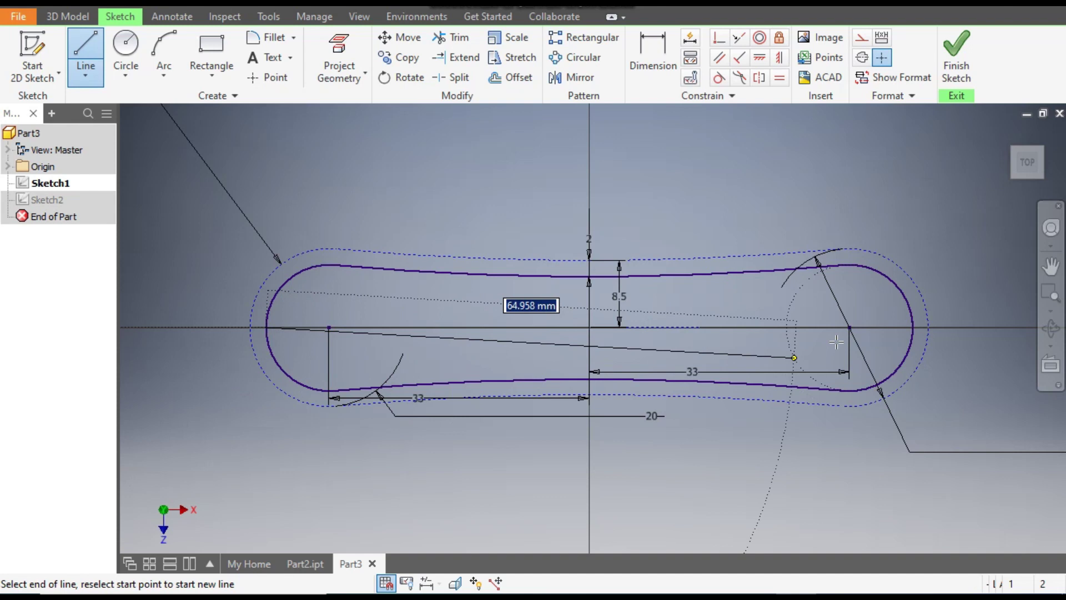
double_click(912, 327)
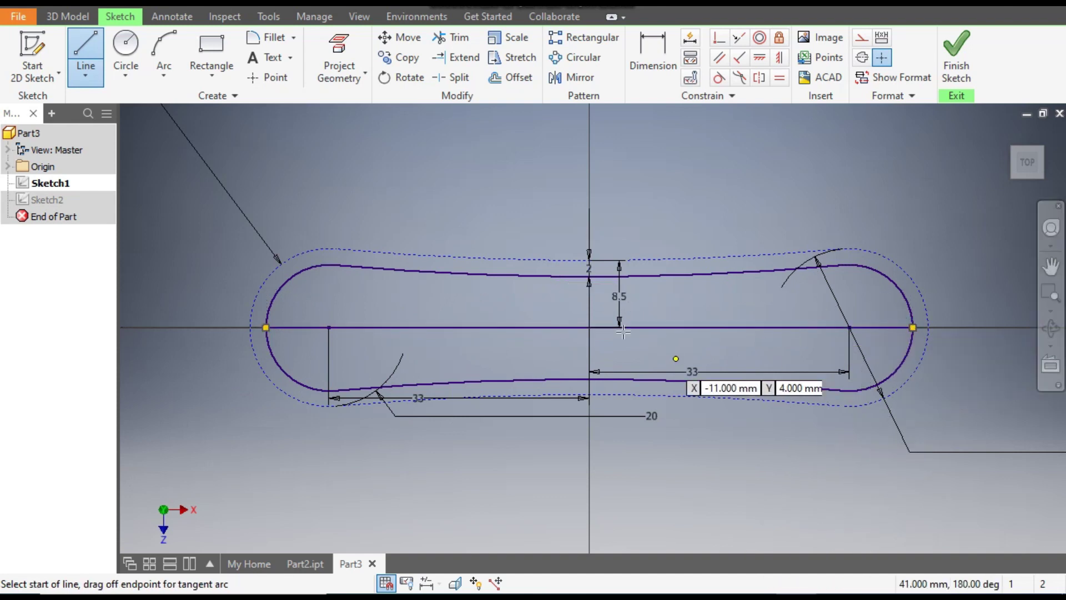
left_click(589, 275)
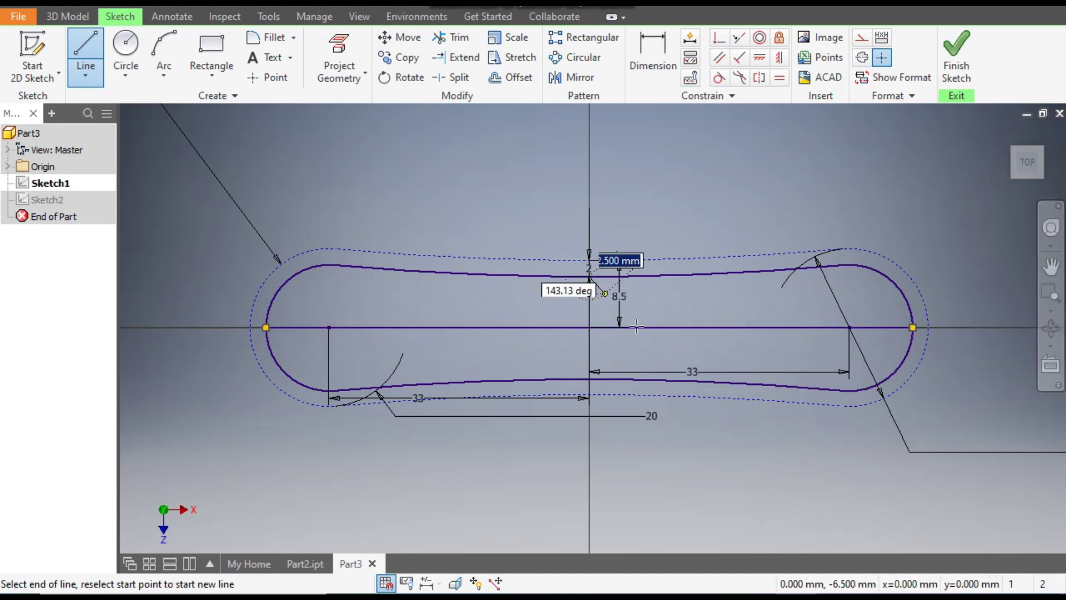
double_click(589, 380)
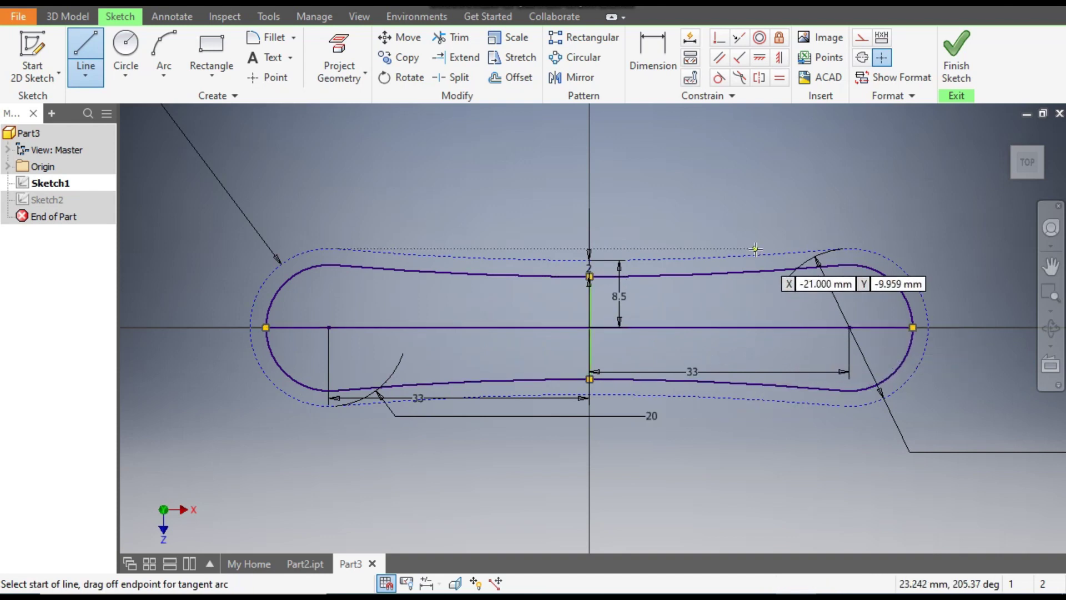
key("Escape")
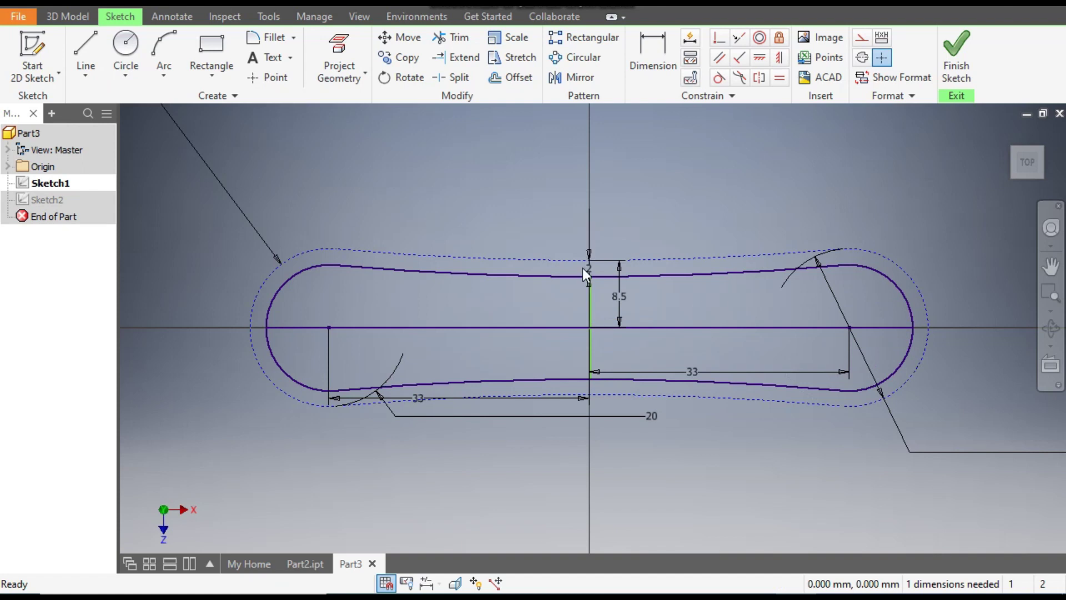
mouse_move(585, 269)
left_mouse_down()
mouse_move(590, 308)
mouse_move(653, 312)
left_mouse_up()
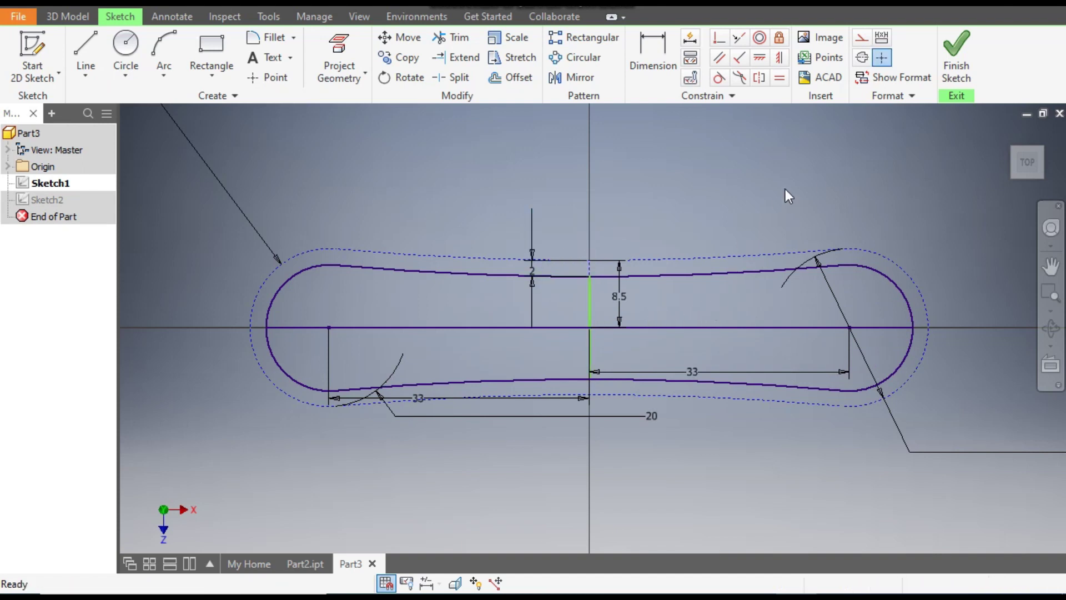
Finish Sketch1 and begin a new 3D sketch.
left_click(947, 65)
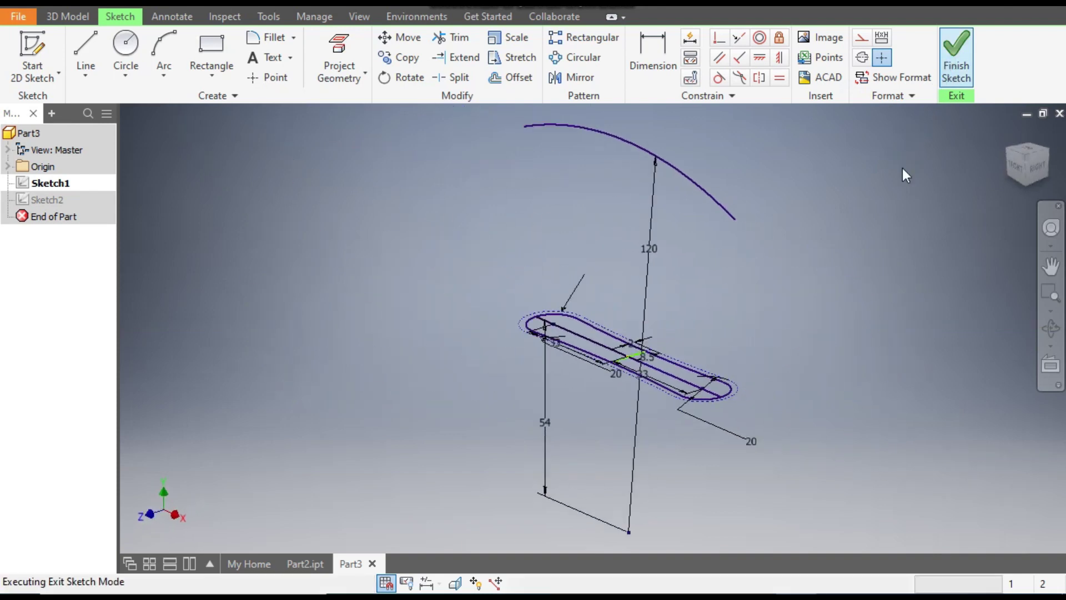
scroll(580, 342, "down", 3)
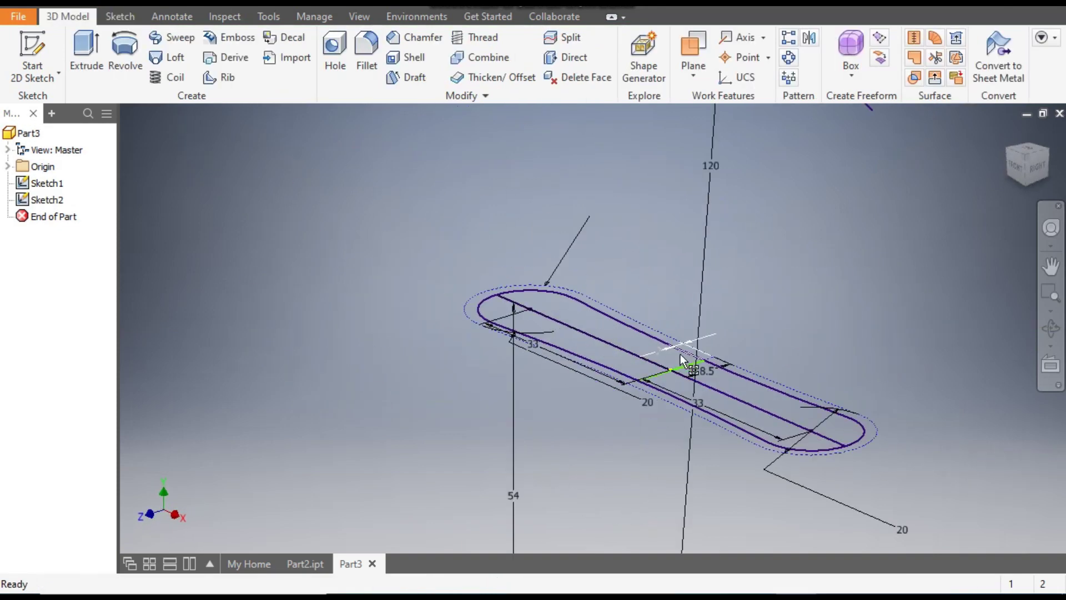
scroll(381, 247, "up", 3)
mouse_move(381, 247)
middle_mouse_down()
mouse_move(381, 304)
mouse_move(438, 308)
middle_mouse_up()
left_click(27, 75)
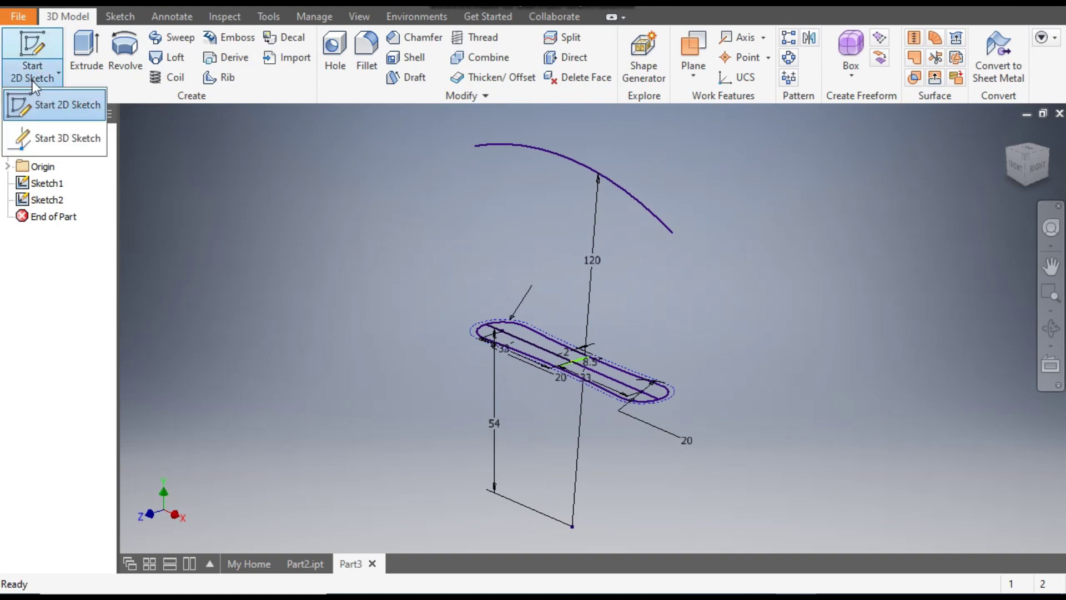
left_click(46, 137)
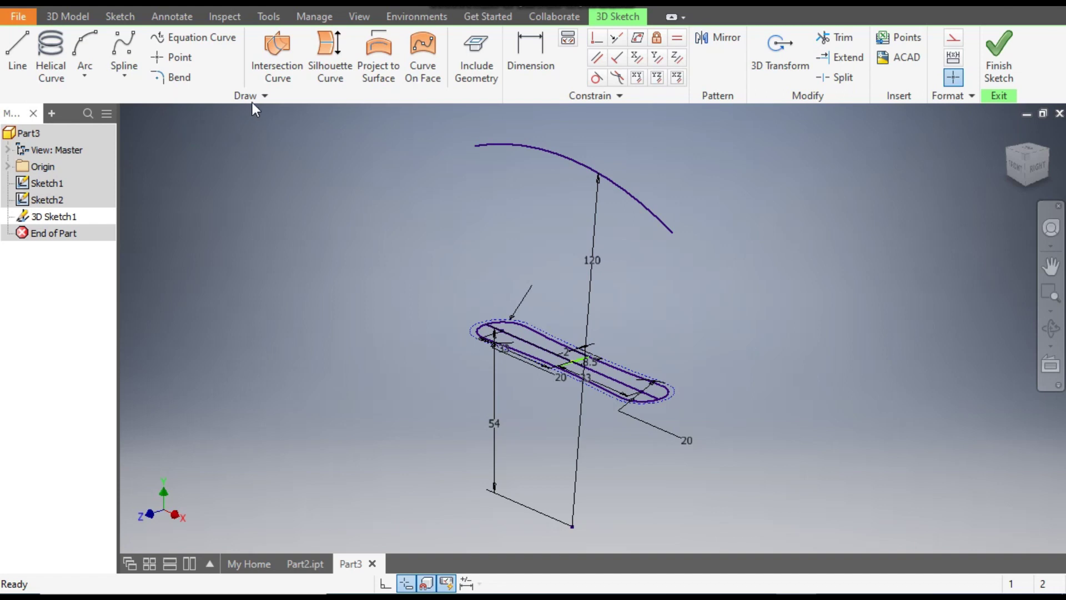
Create an intersection curve between the slot profile and the 120 mm upper arc.
left_click(285, 65)
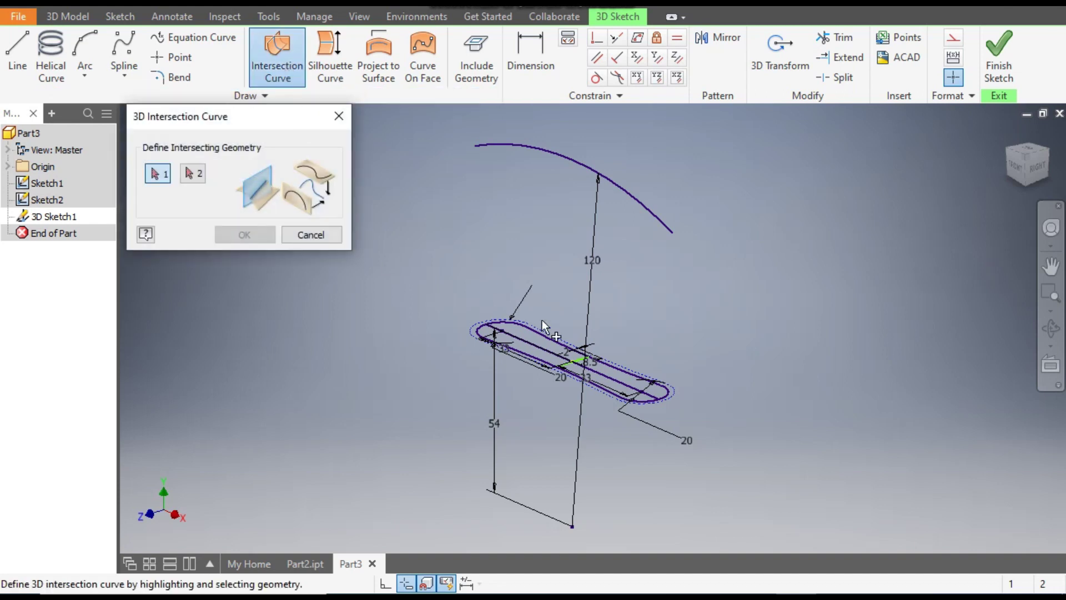
left_click(548, 340)
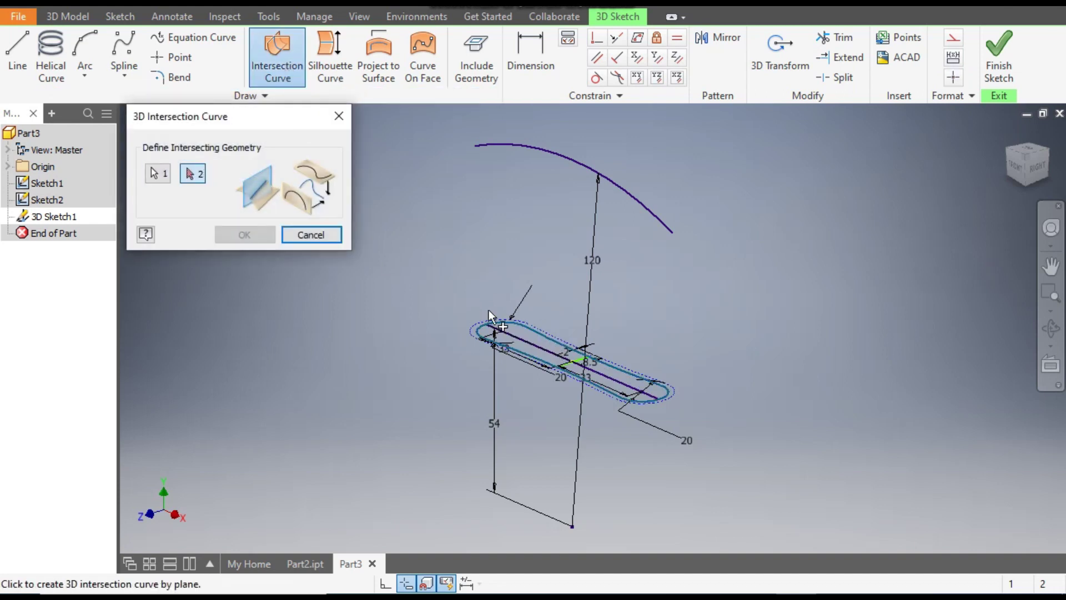
left_click(542, 149)
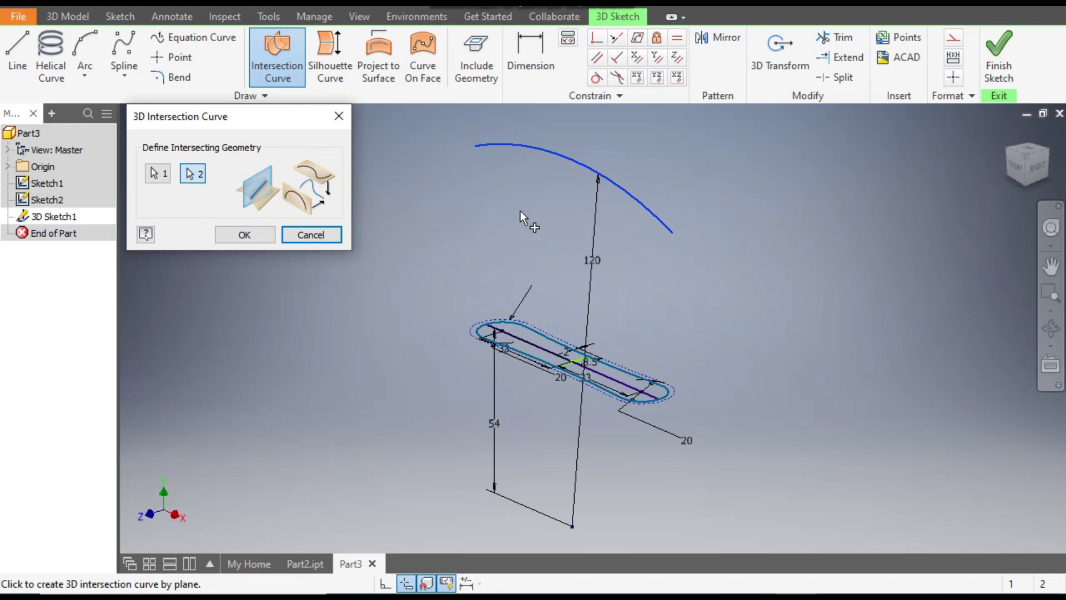
left_click(256, 238)
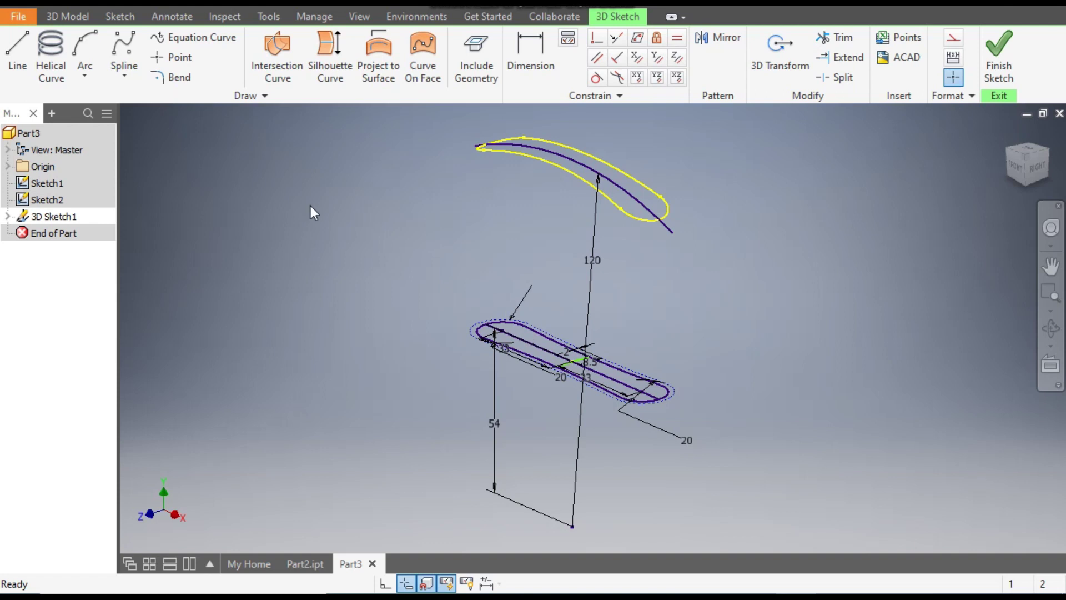
left_click(274, 47)
Create an intersection curve between the slot's lengthwise line and the upper arc.
scroll(635, 375, "down", 3)
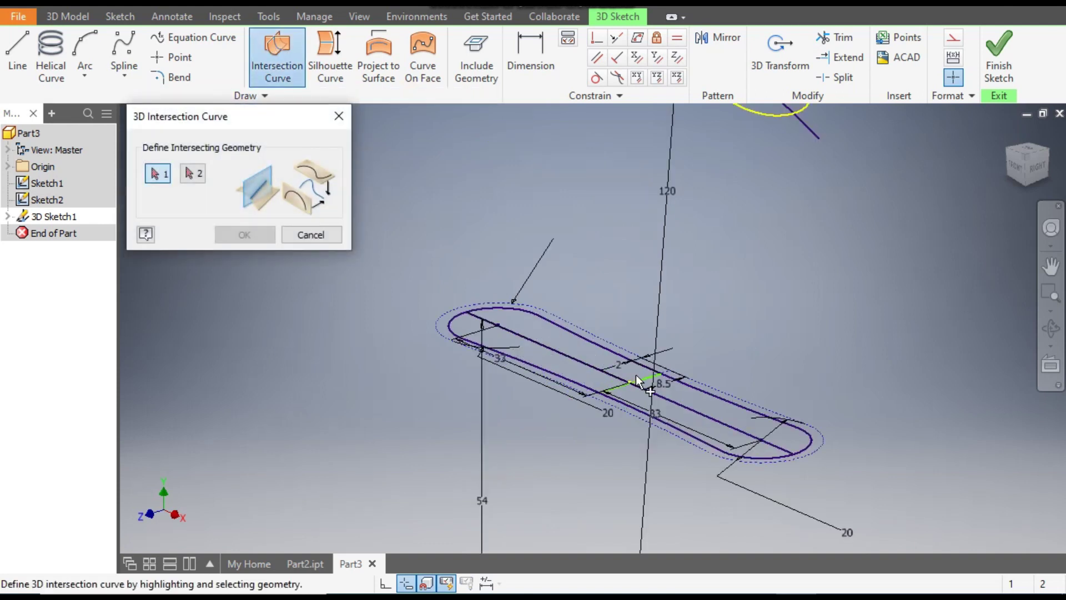
left_click(581, 361)
scroll(527, 354, "up", 2)
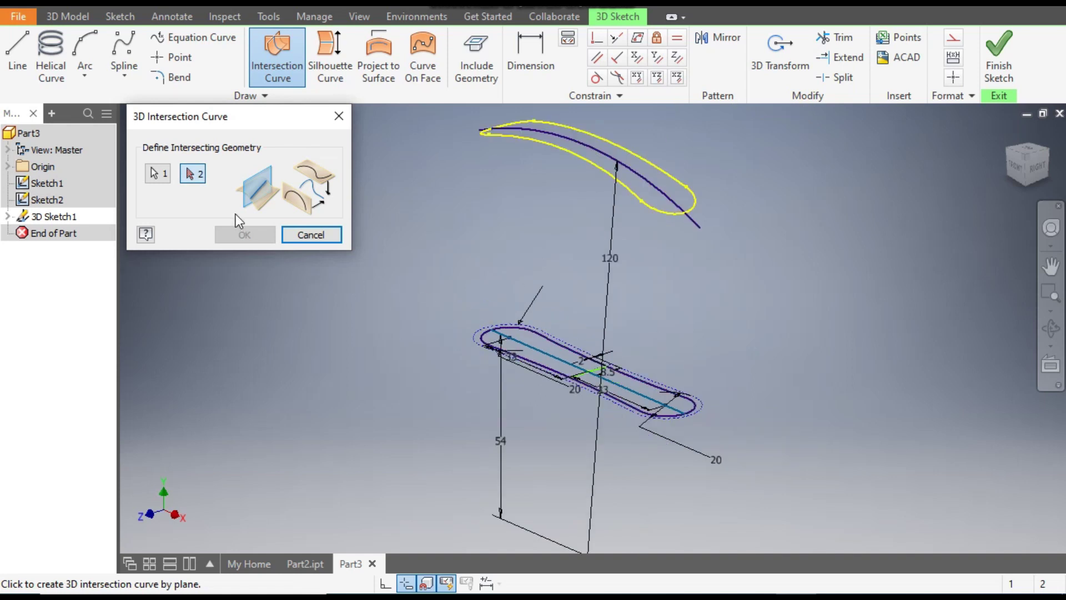
left_click(583, 150)
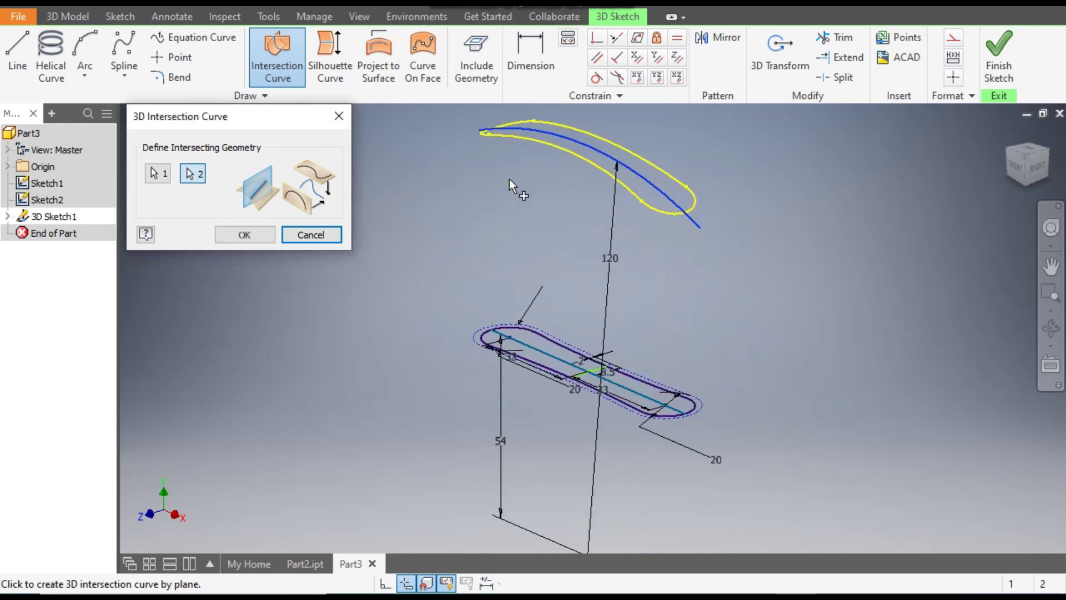
left_click(244, 234)
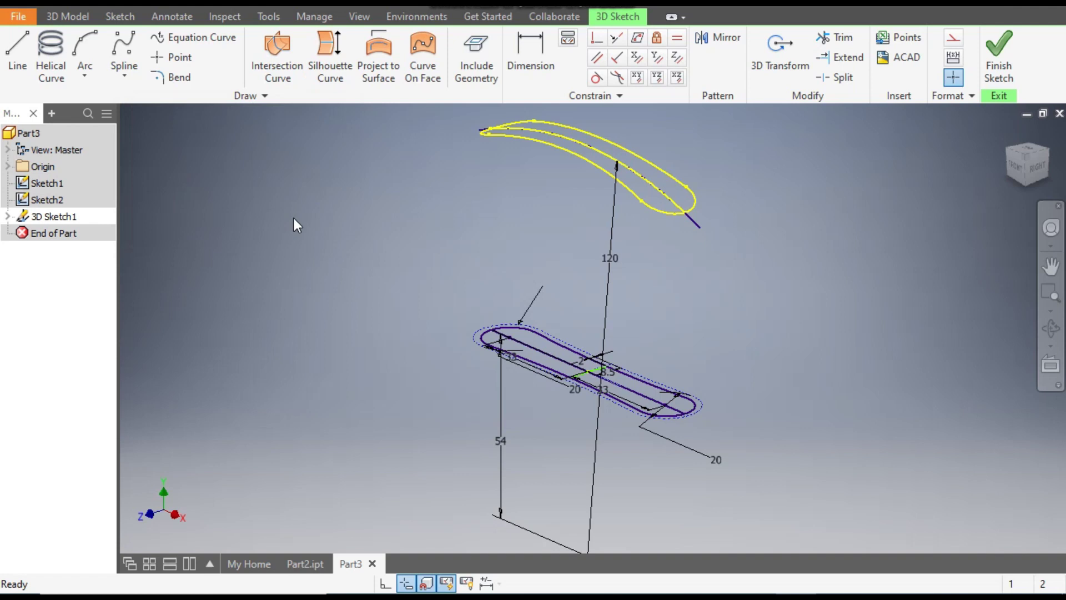
Create a third intersection curve from the yellow upper curve onto the profile.
left_click(267, 51)
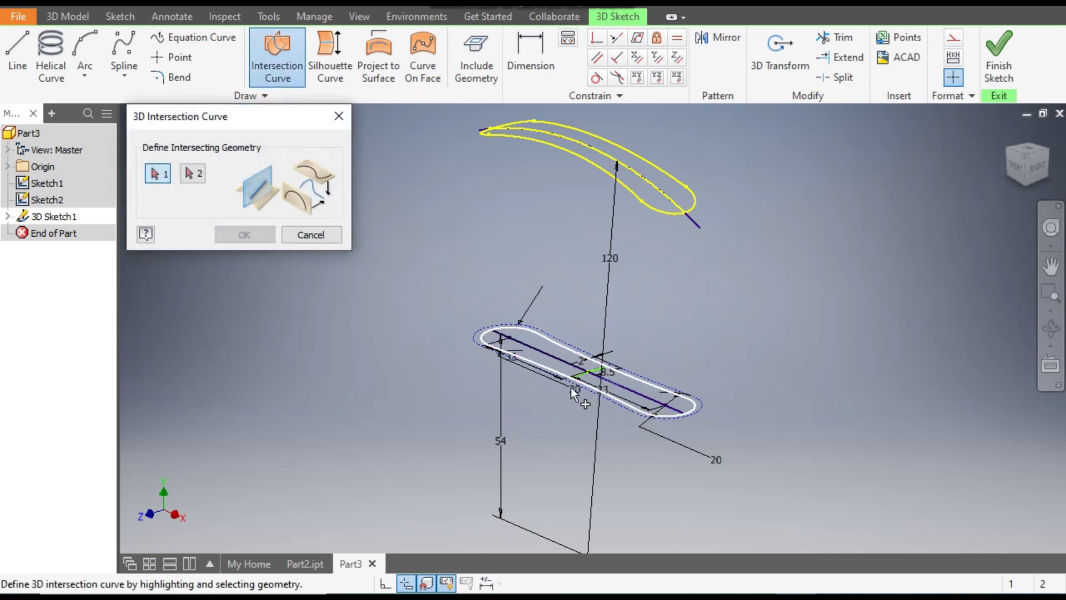
scroll(610, 363, "up", 5)
scroll(551, 385, "down", 5)
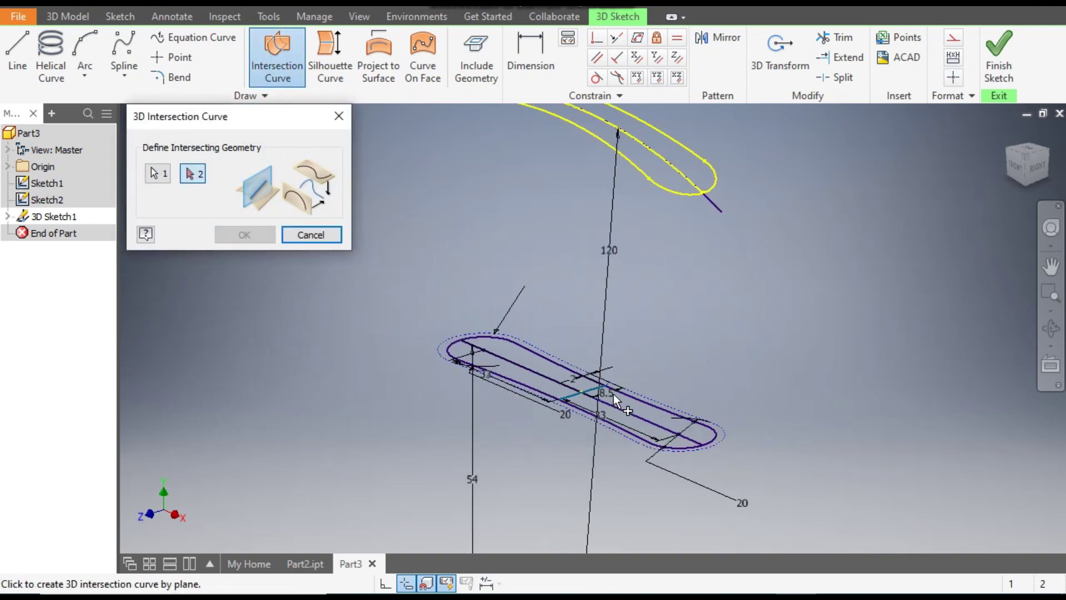
left_click(602, 238)
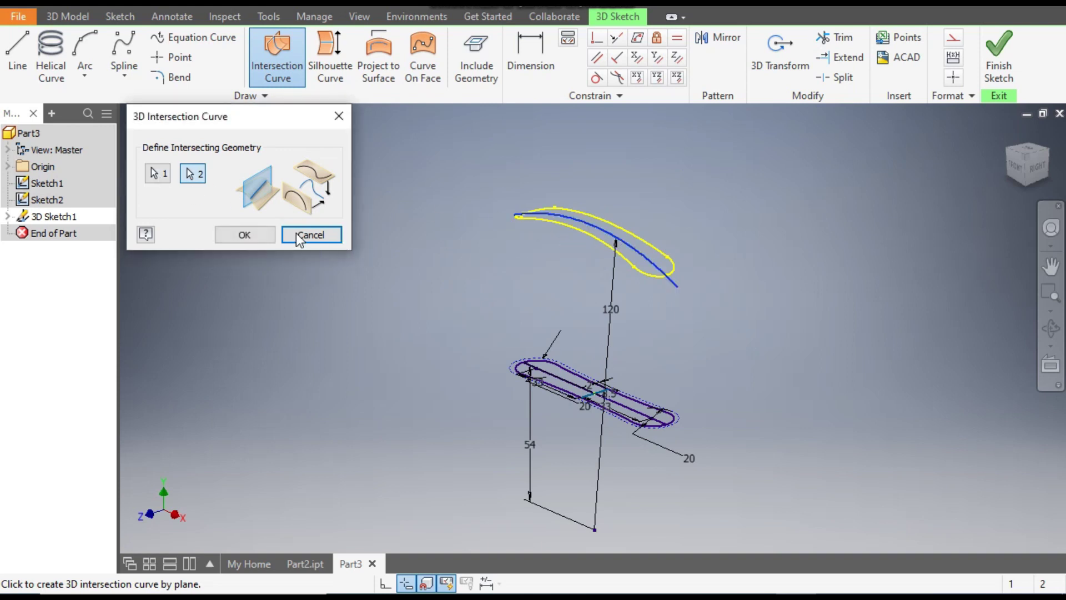
left_click(244, 234)
Convert the short cross line and the profile's middle curve to construction geometry.
scroll(617, 278, "up", 4)
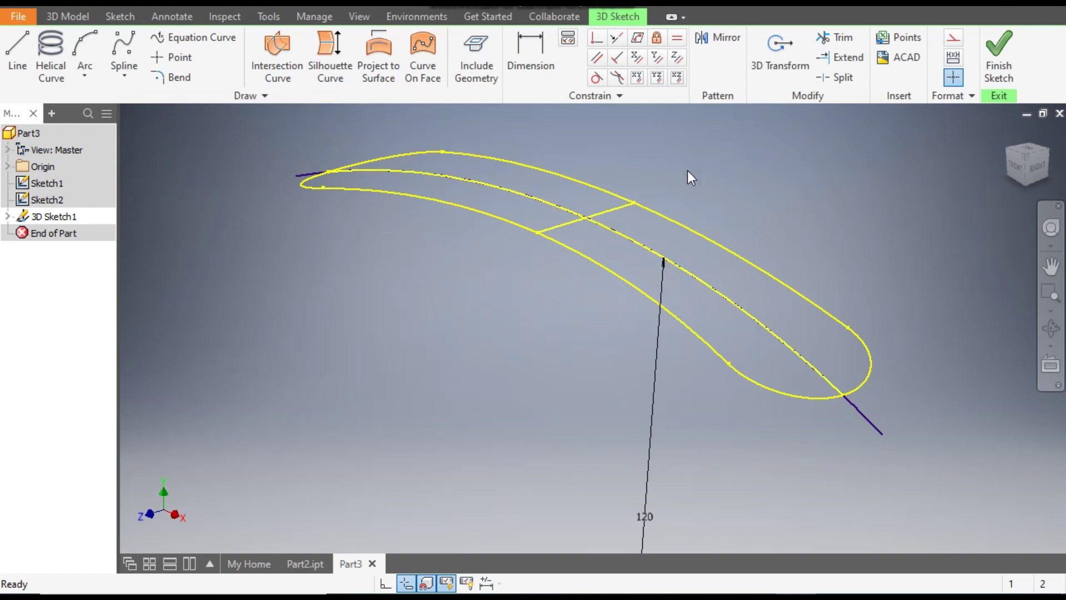
left_click(611, 211)
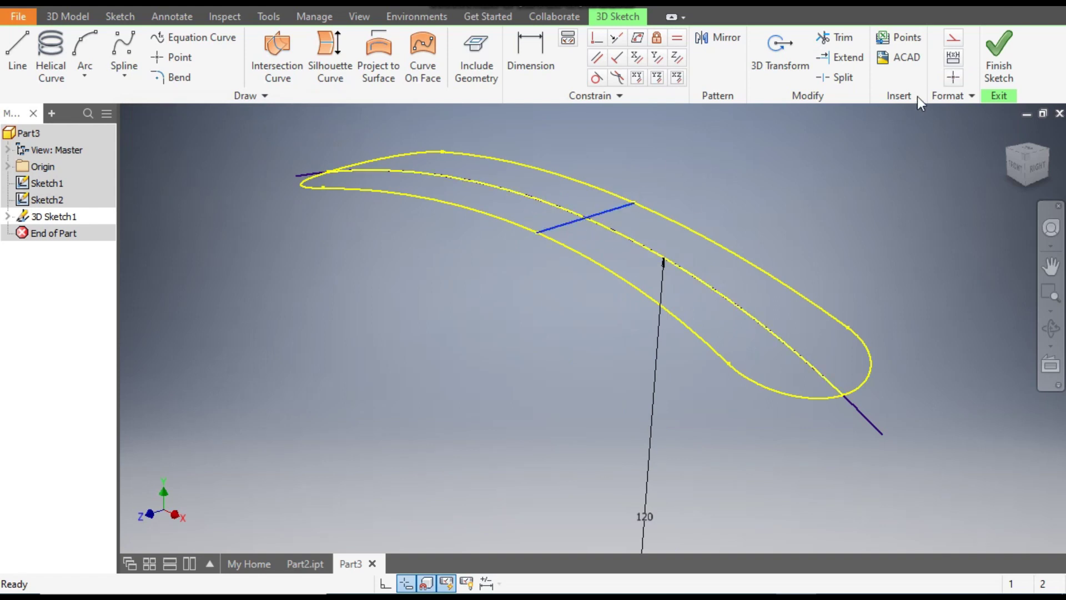
left_click(953, 37)
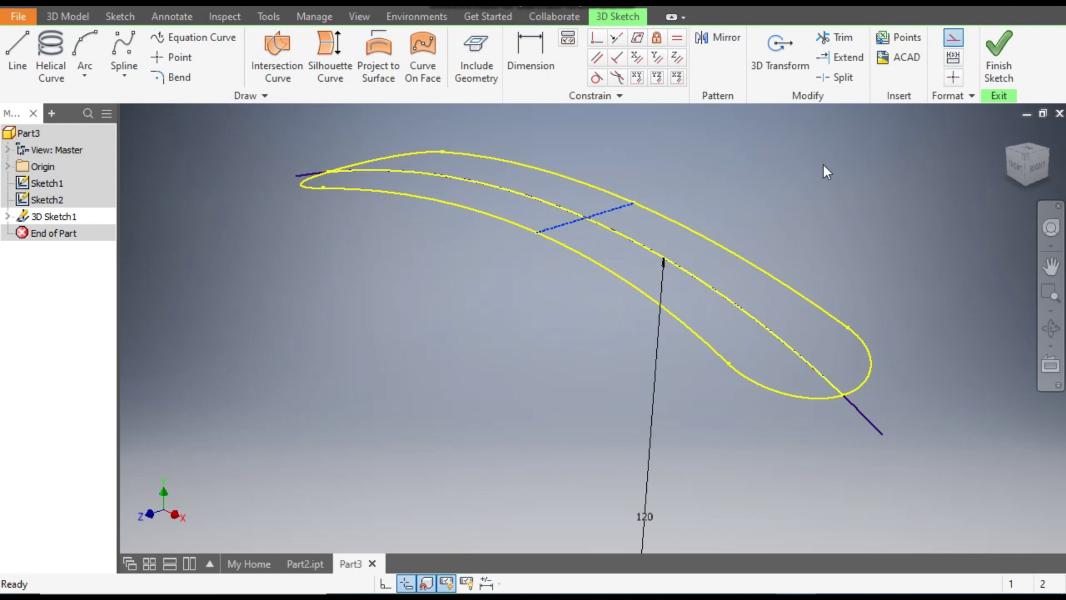
left_click(635, 240)
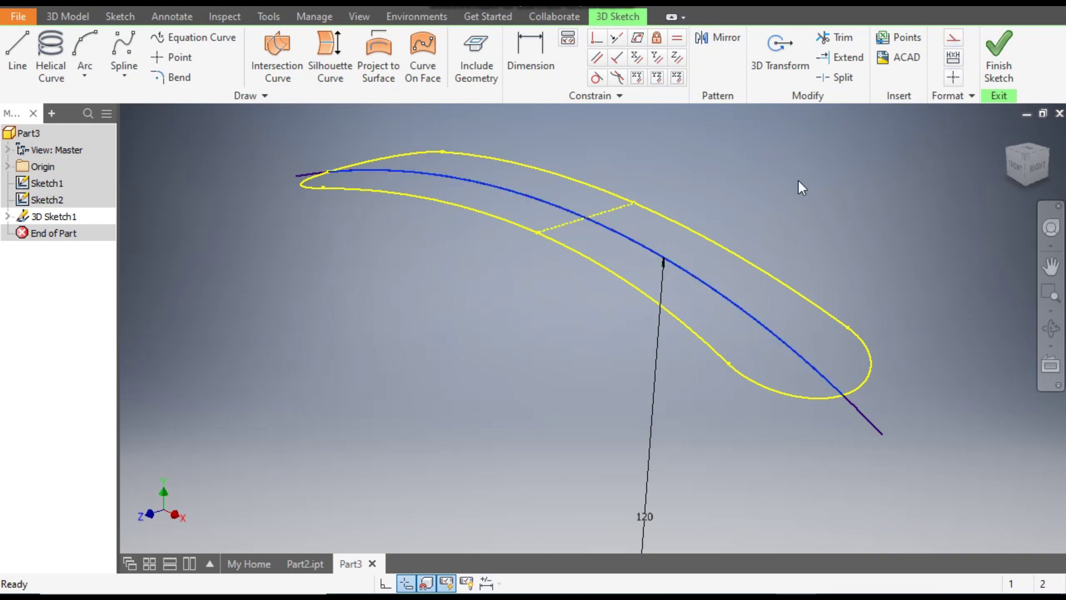
left_click(953, 40)
scroll(780, 212, "down", 3)
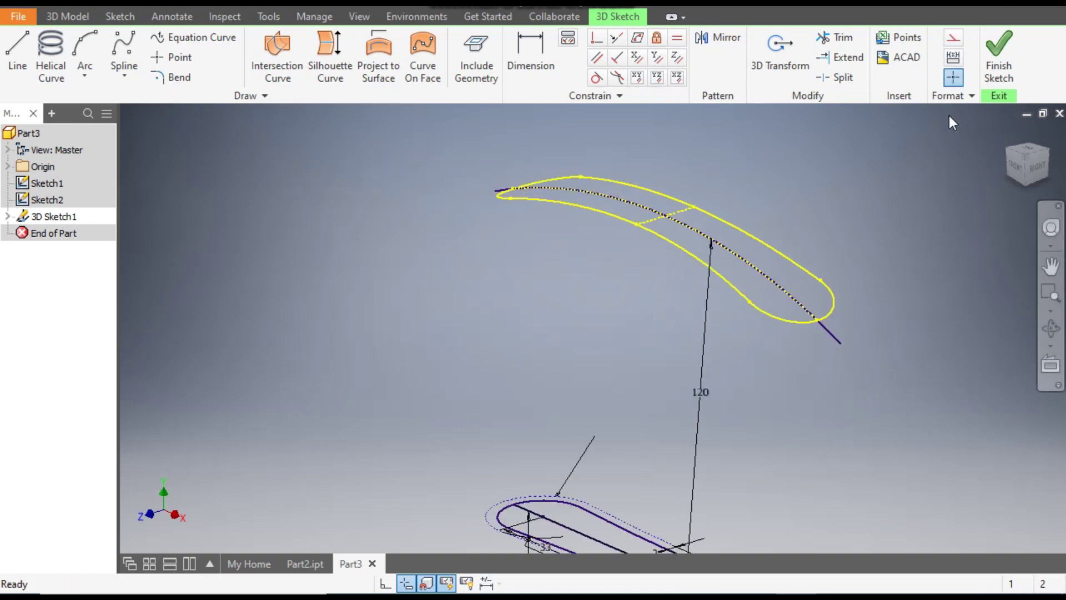
Finish 3D Sketch1 and hide the Sketch1 slot profile.
left_click(998, 58)
scroll(497, 215, "down", 3)
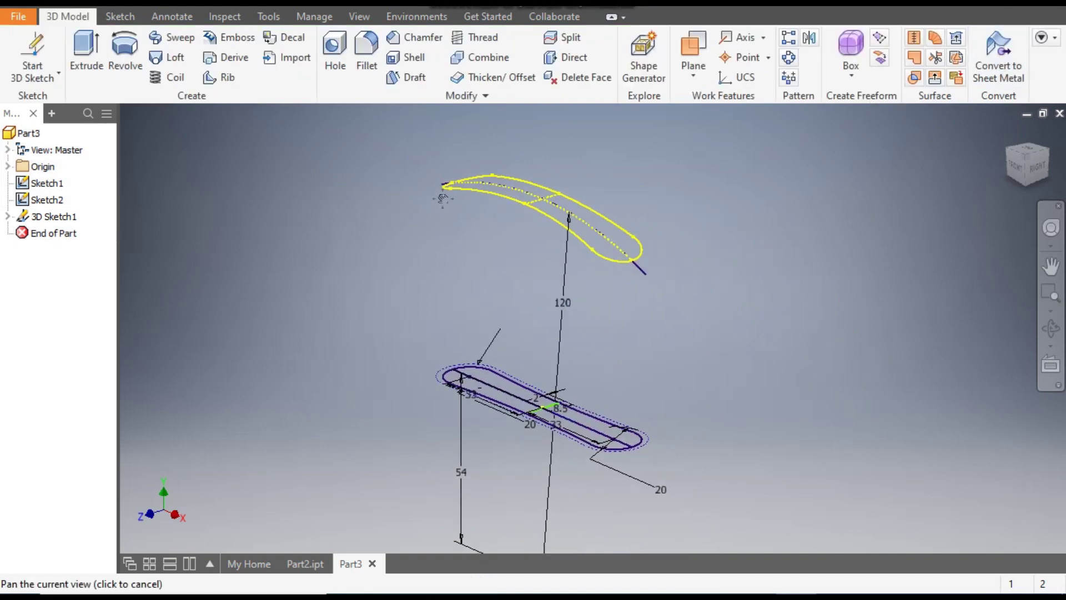
scroll(631, 261, "up", 2)
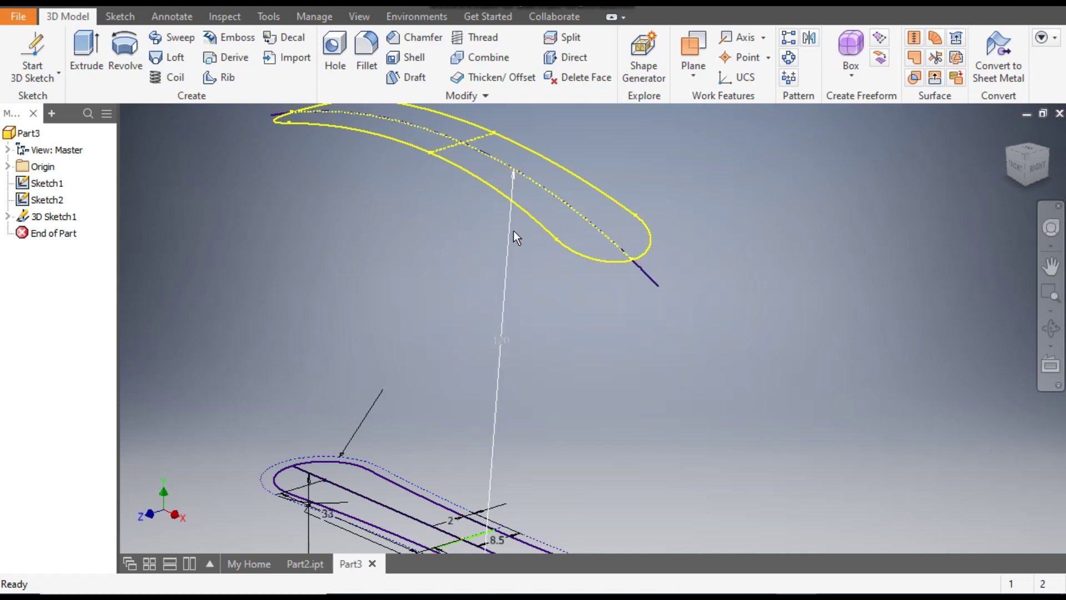
scroll(514, 231, "down", 2)
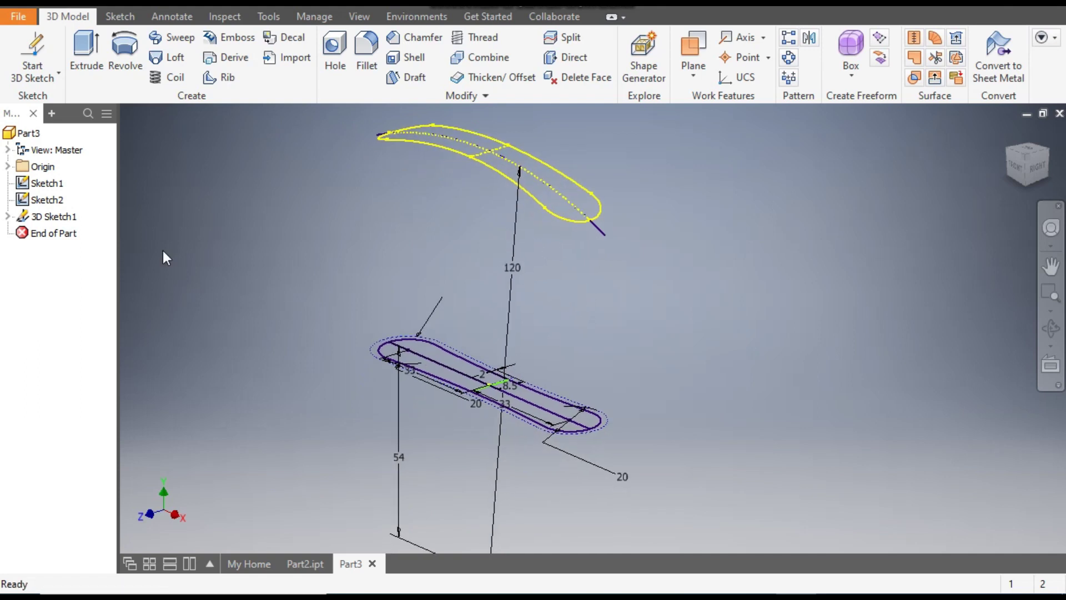
left_click(47, 184)
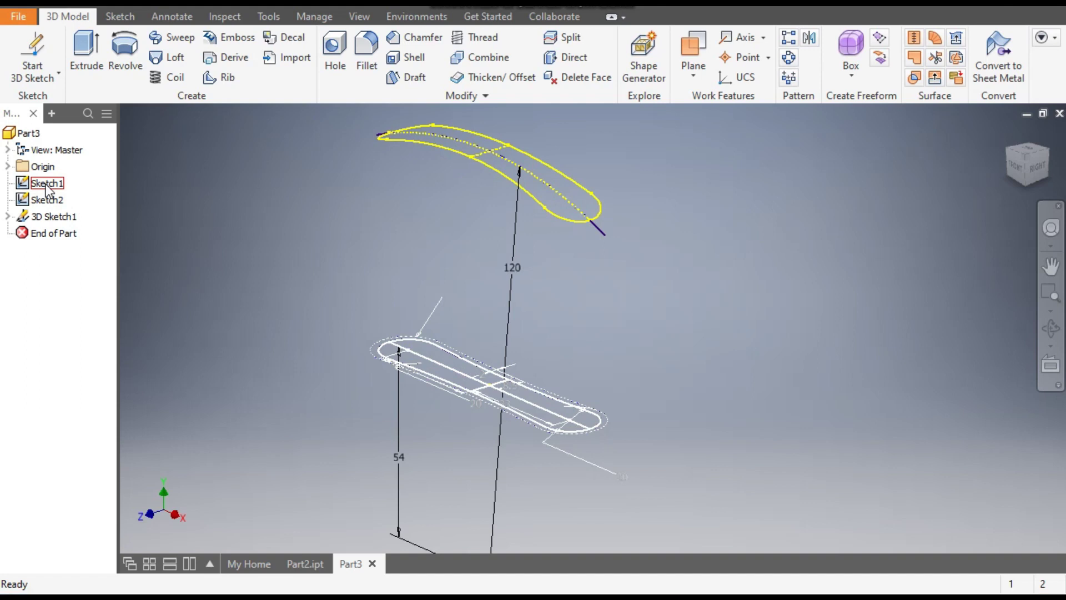
left_click(46, 184)
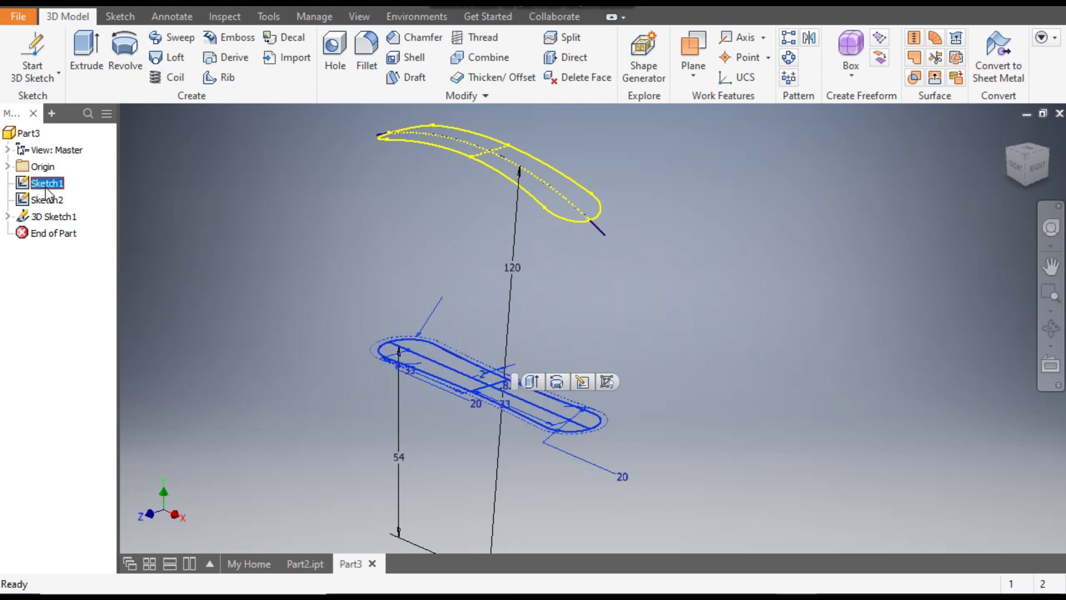
left_click(610, 381)
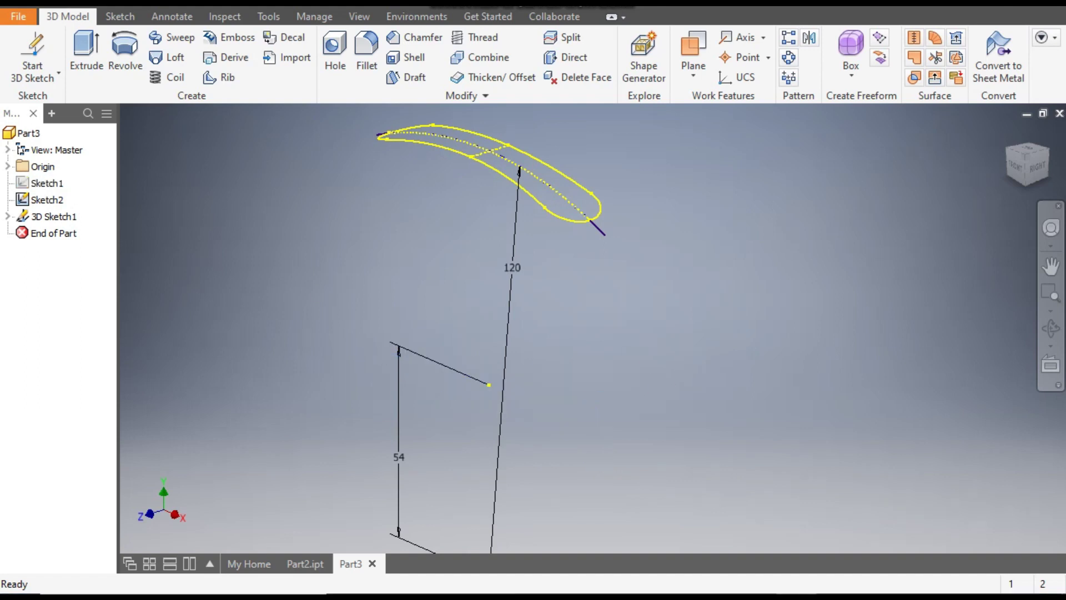
left_click(32, 77)
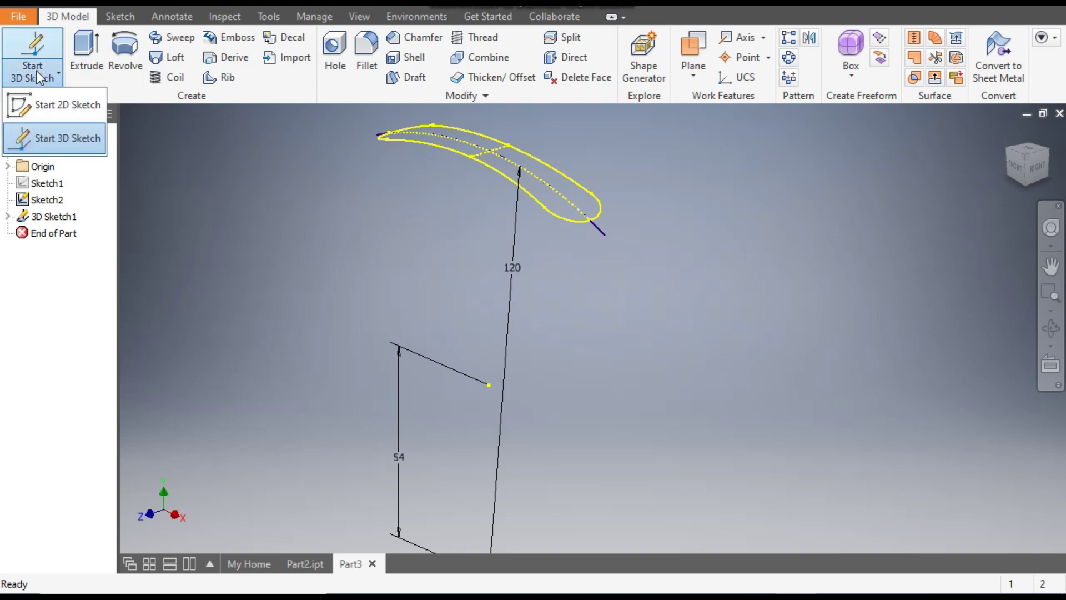
On the horizontal origin plane, sketch a 55.4 mm diameter circle centred at the origin.
left_click(63, 111)
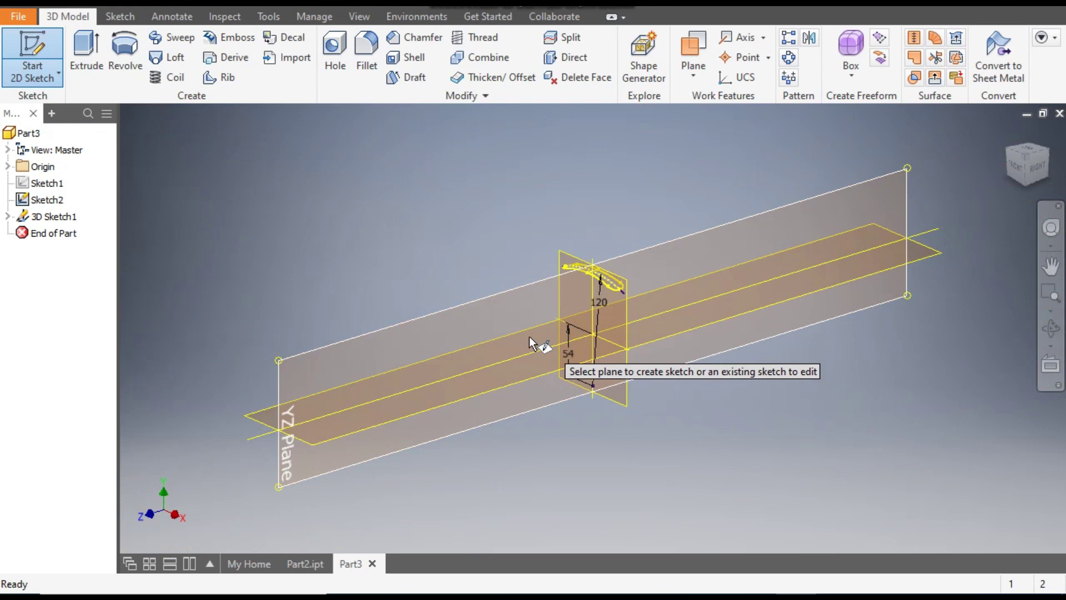
left_click(258, 410)
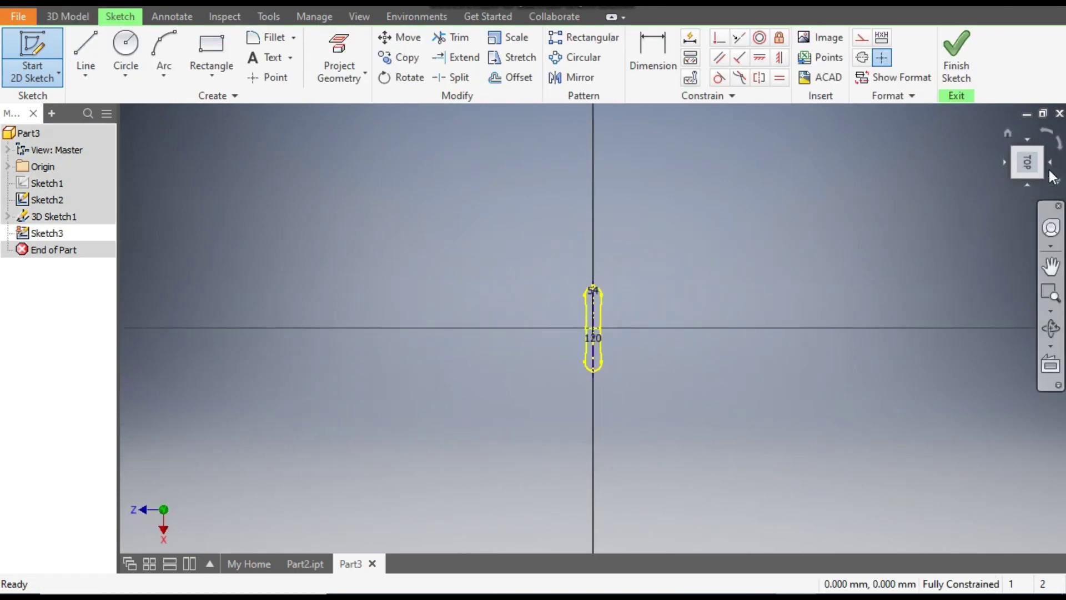
left_click(1049, 135)
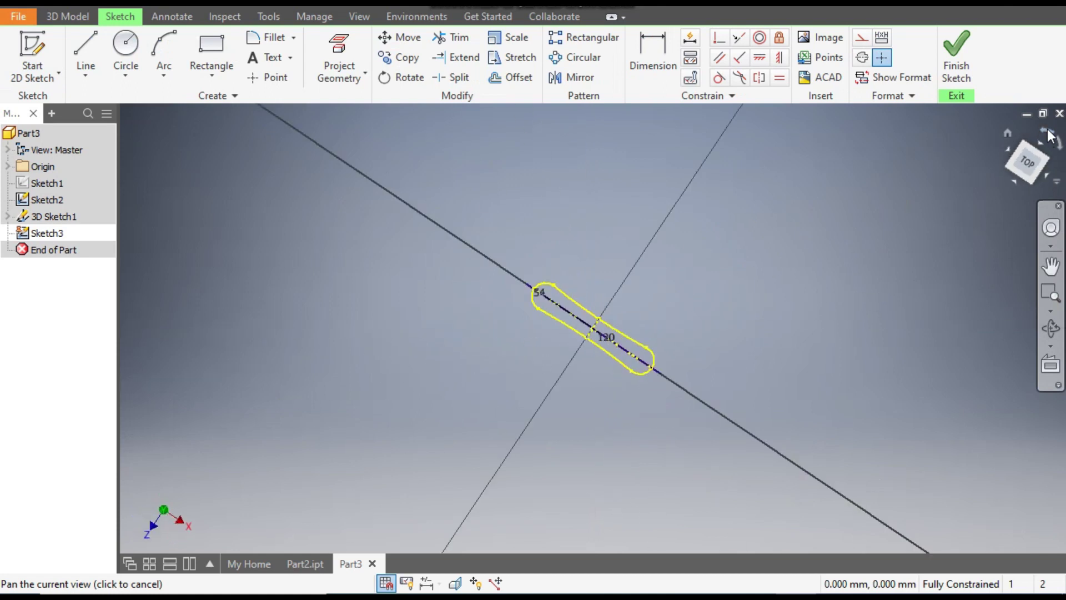
left_click(129, 51)
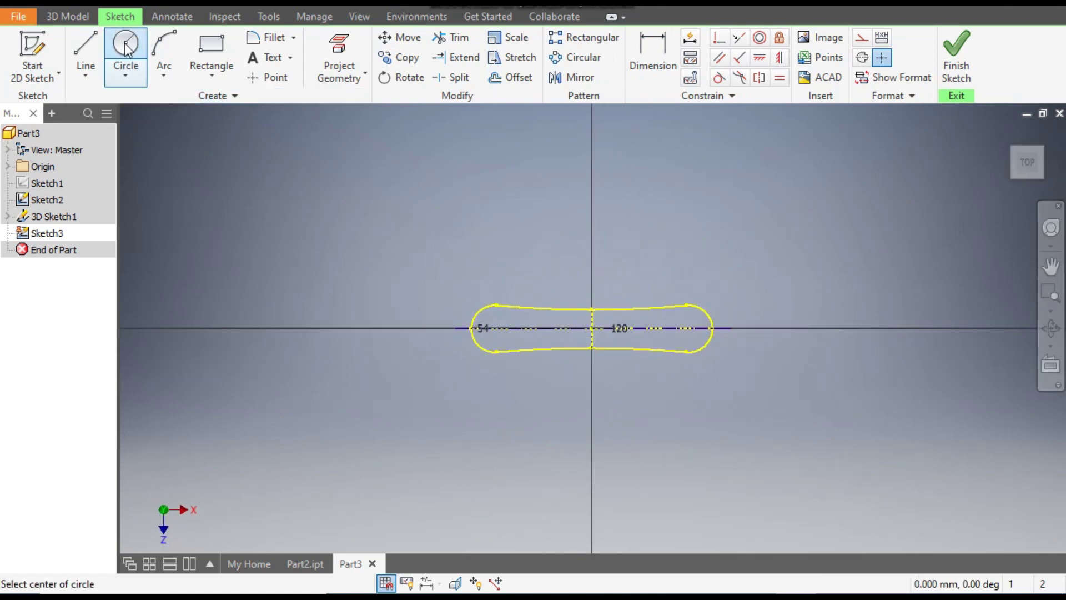
left_click(591, 328)
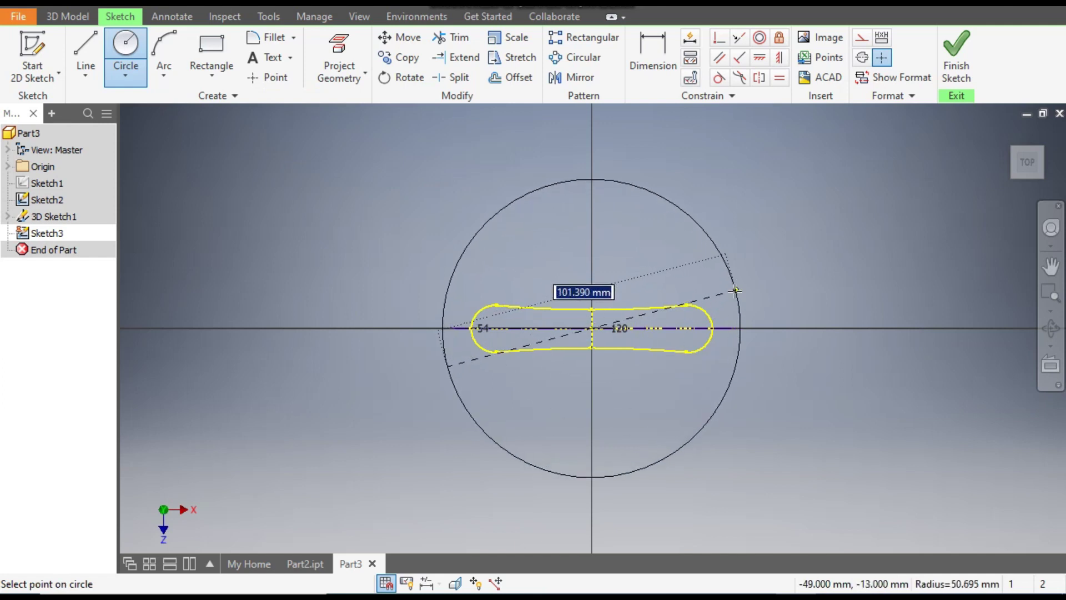
type("55.4")
key("Return")
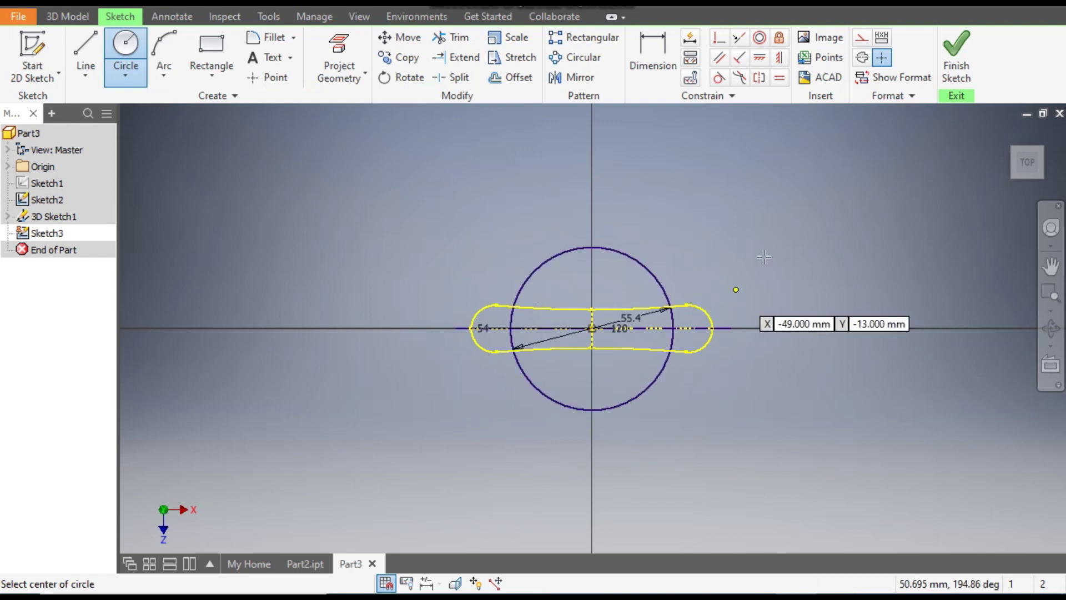
left_click(956, 53)
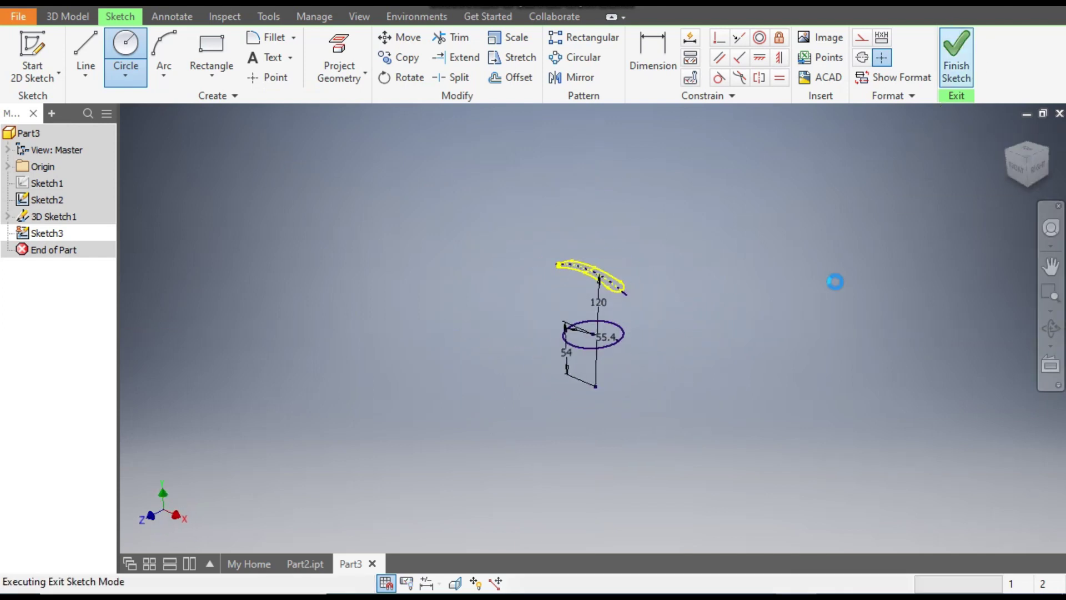
Pan over the sketches and begin another 2D sketch.
scroll(623, 344, "up", 5)
middle_click_drag(464, 347, 508, 419)
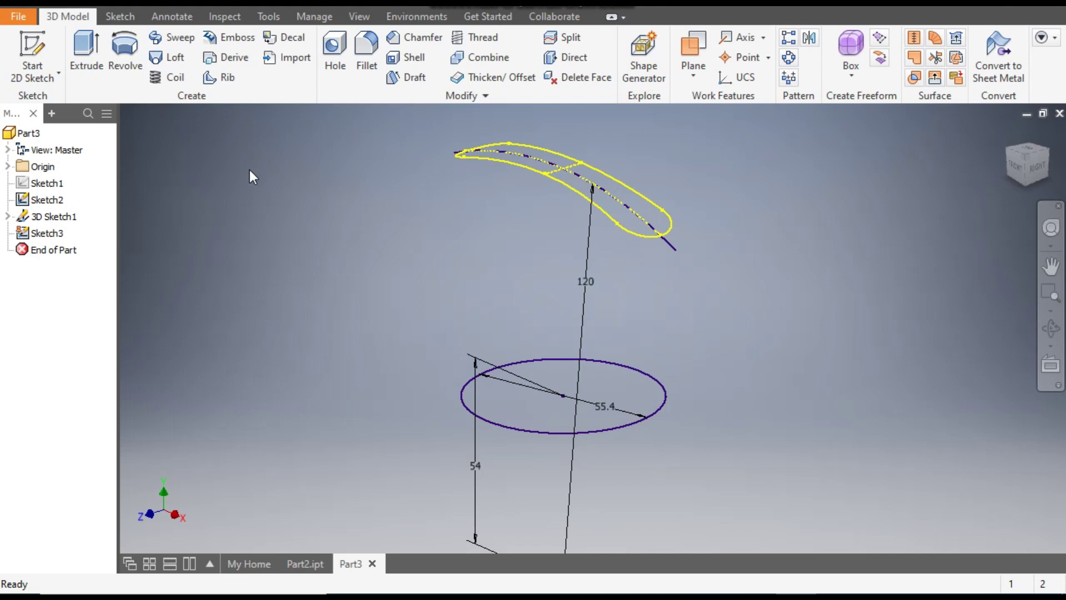
left_click(34, 54)
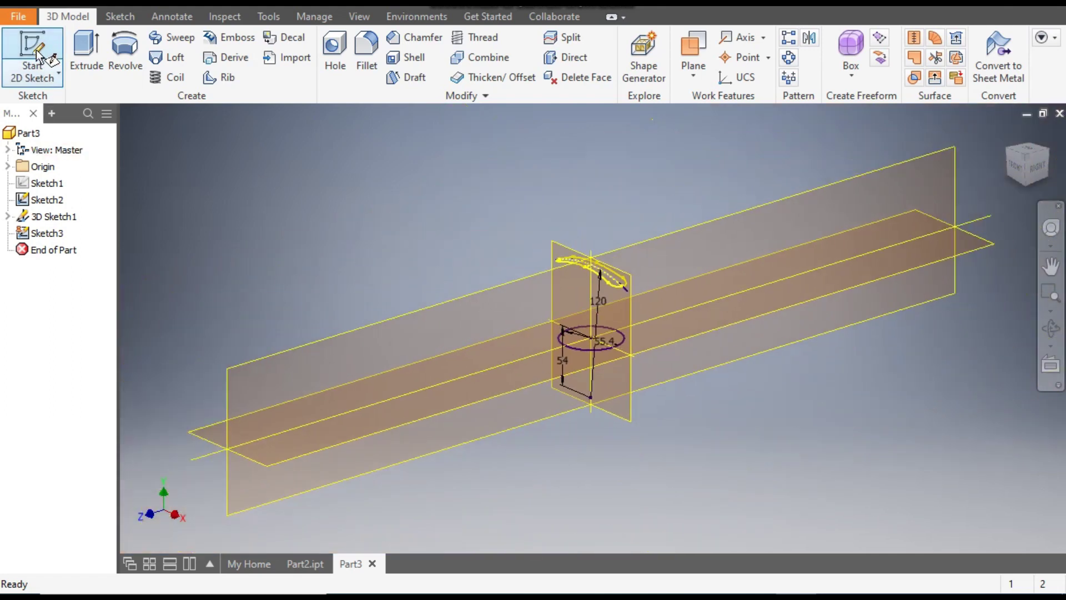
Place Sketch4 on the XY plane and project the dotted centre curve's left endpoint into it.
scroll(605, 344, "up", 4)
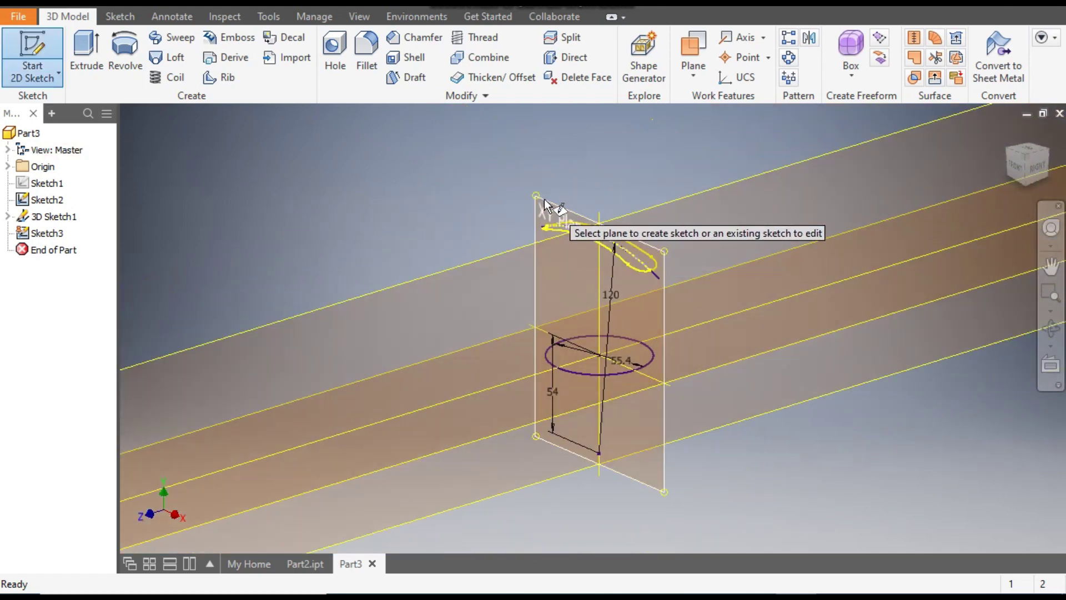
left_click(575, 213)
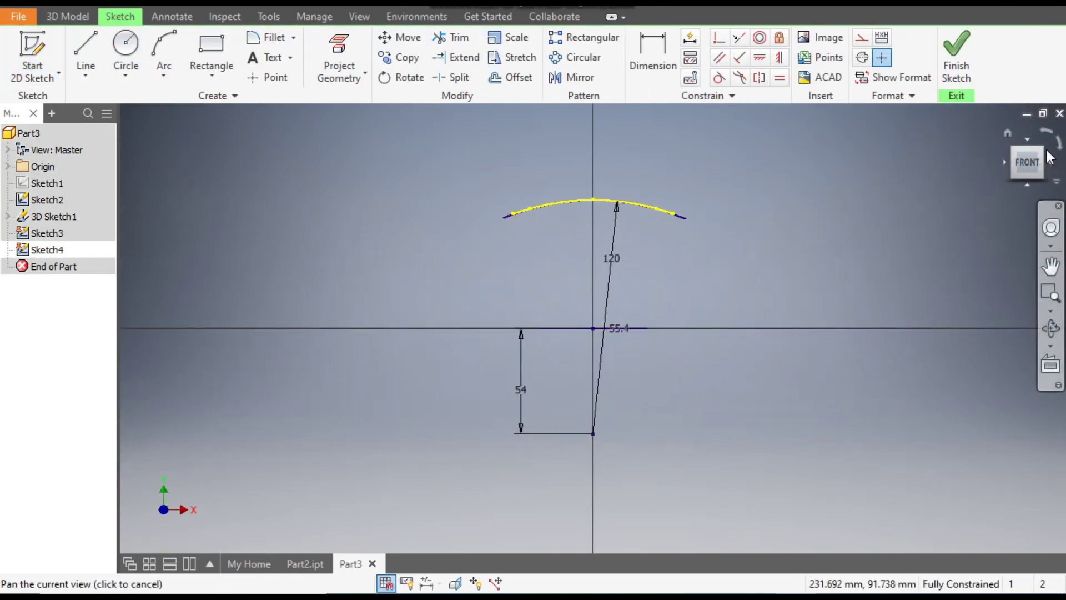
left_click(1045, 149)
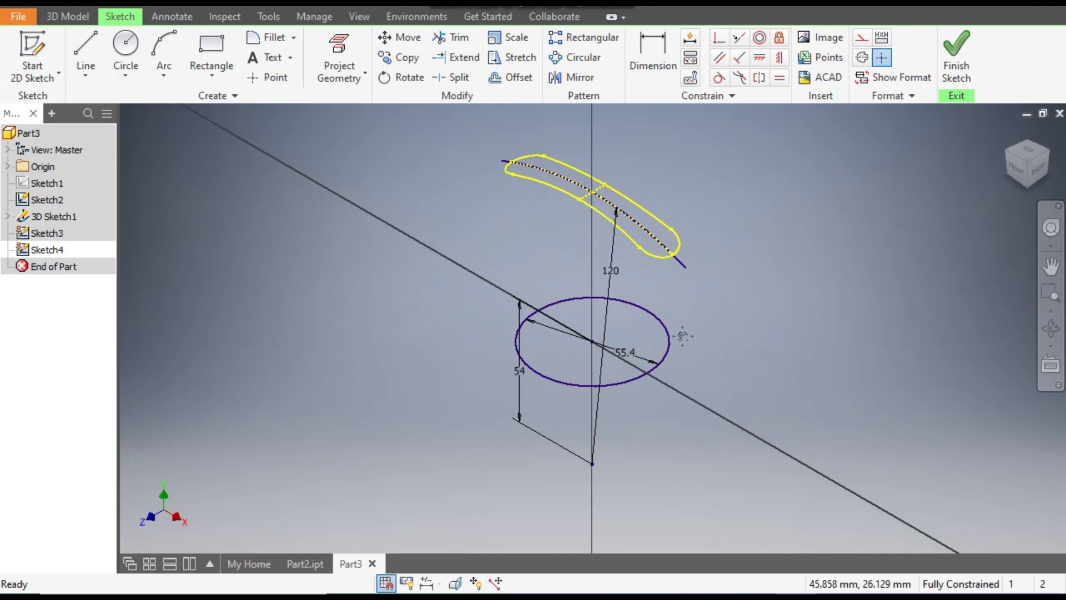
left_click(344, 42)
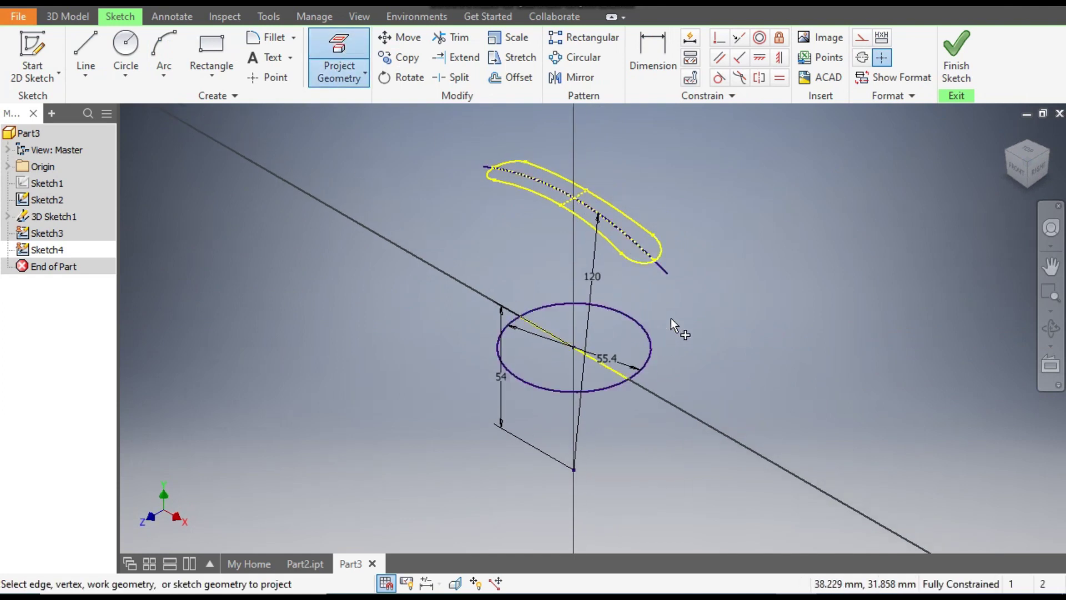
scroll(659, 271, "up", 5)
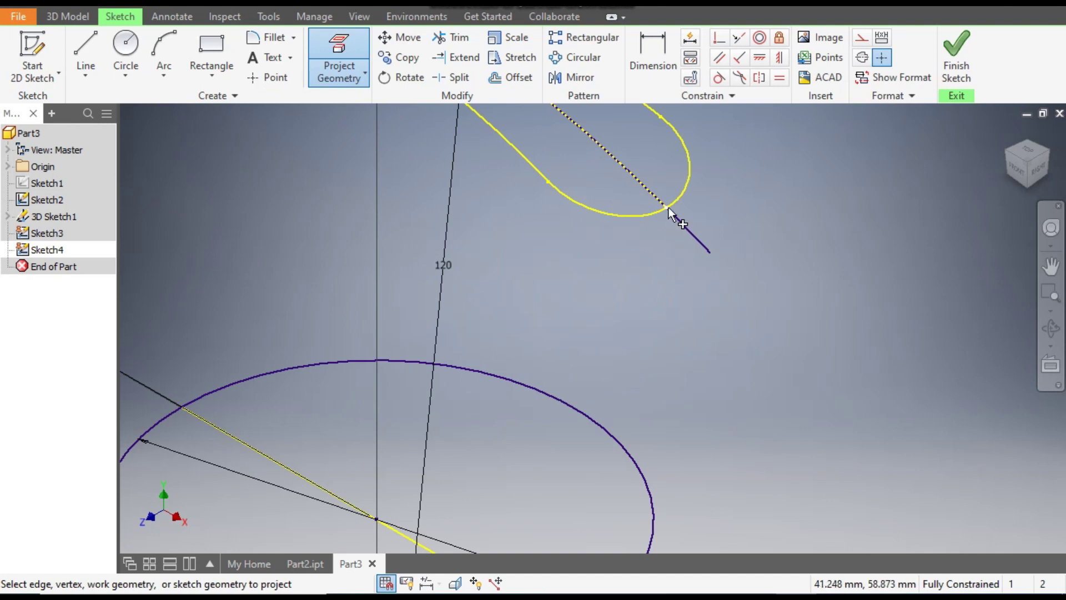
scroll(677, 309, "down", 3)
middle_click_drag(678, 309, 757, 359)
scroll(569, 211, "up", 3)
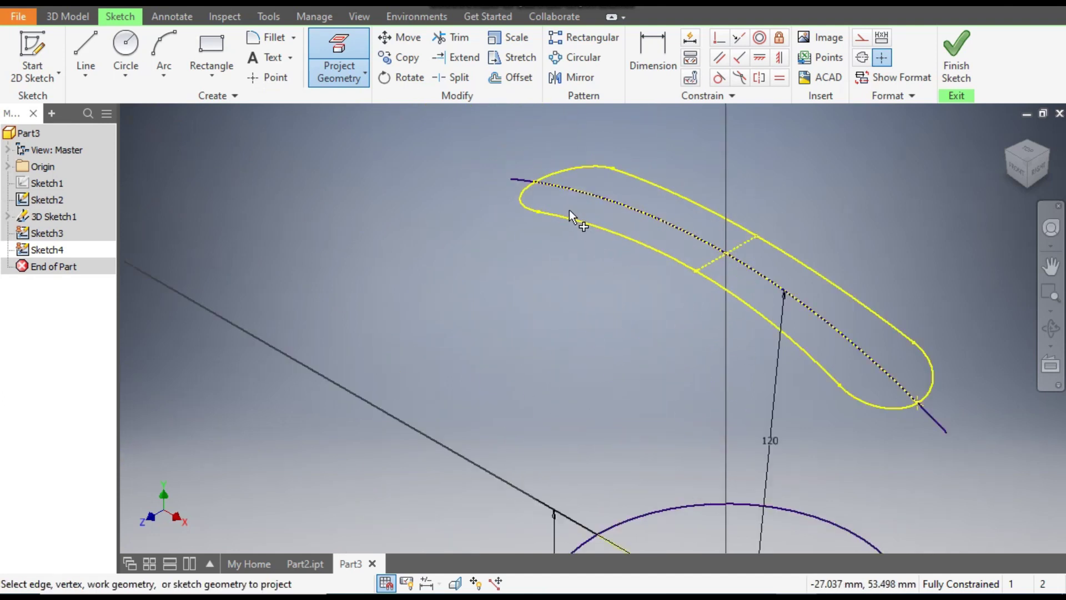
left_click(536, 182)
key("Escape")
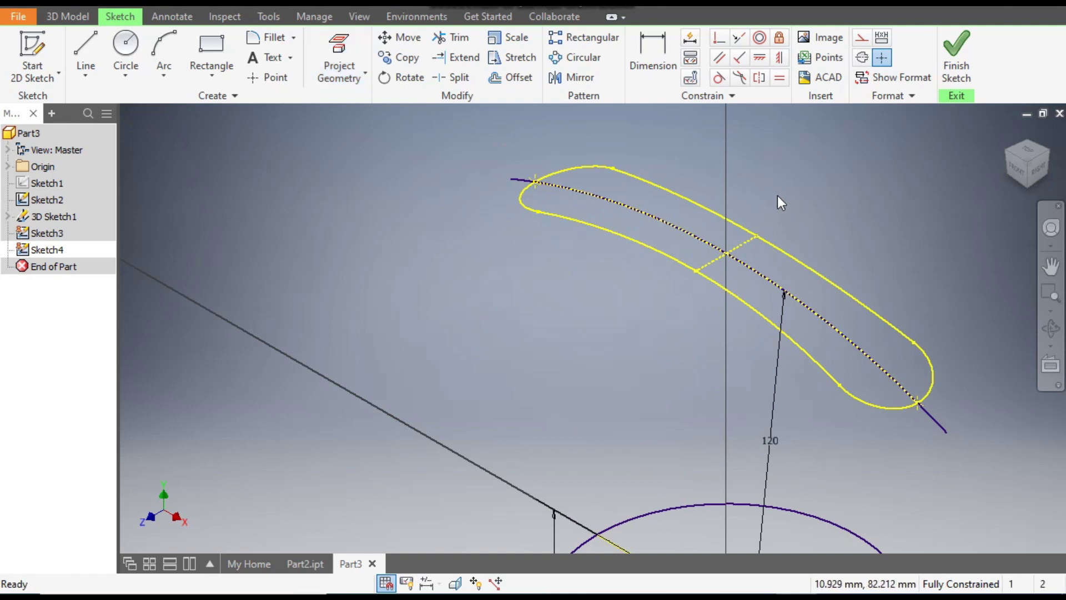
Make the projected line across the circle construction geometry.
scroll(691, 158, "down", 3)
middle_click_drag(552, 238, 446, 144)
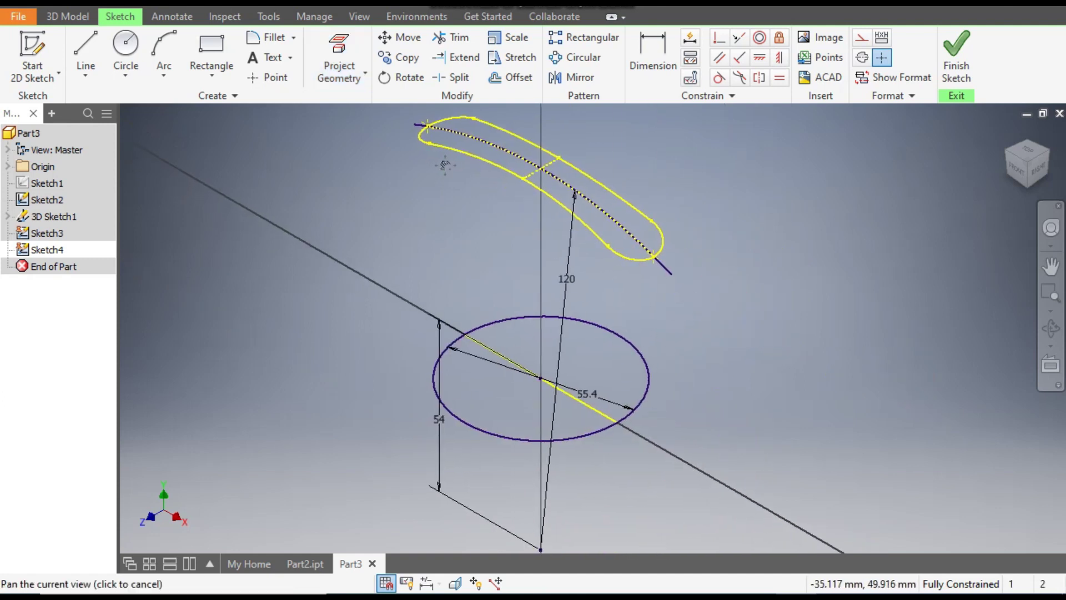
left_click(599, 410)
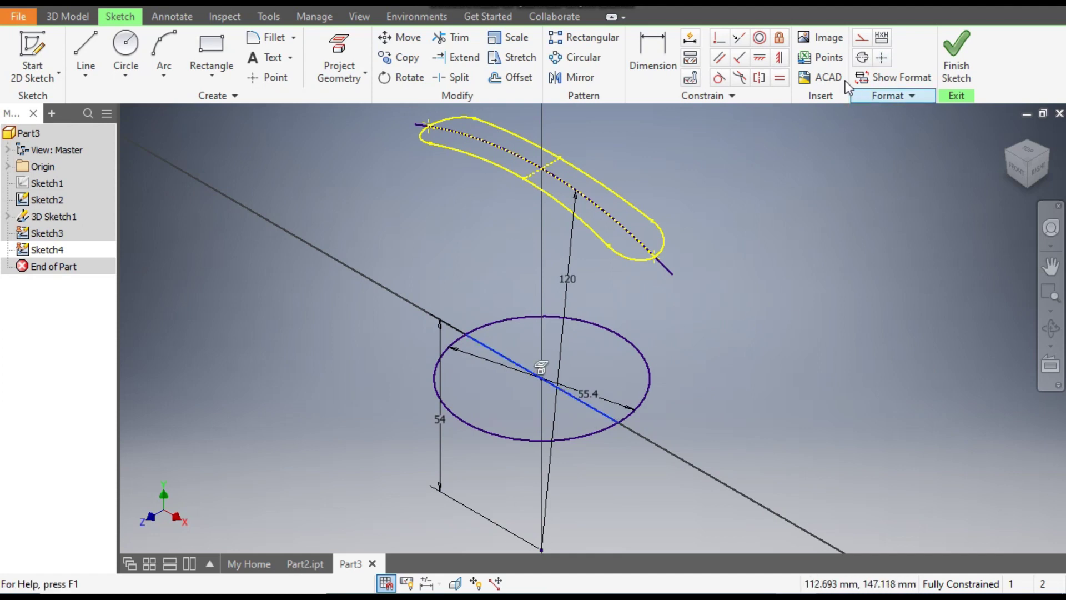
left_click(861, 37)
mouse_move(787, 361)
middle_mouse_down()
mouse_move(793, 369)
mouse_move(782, 368)
middle_mouse_up()
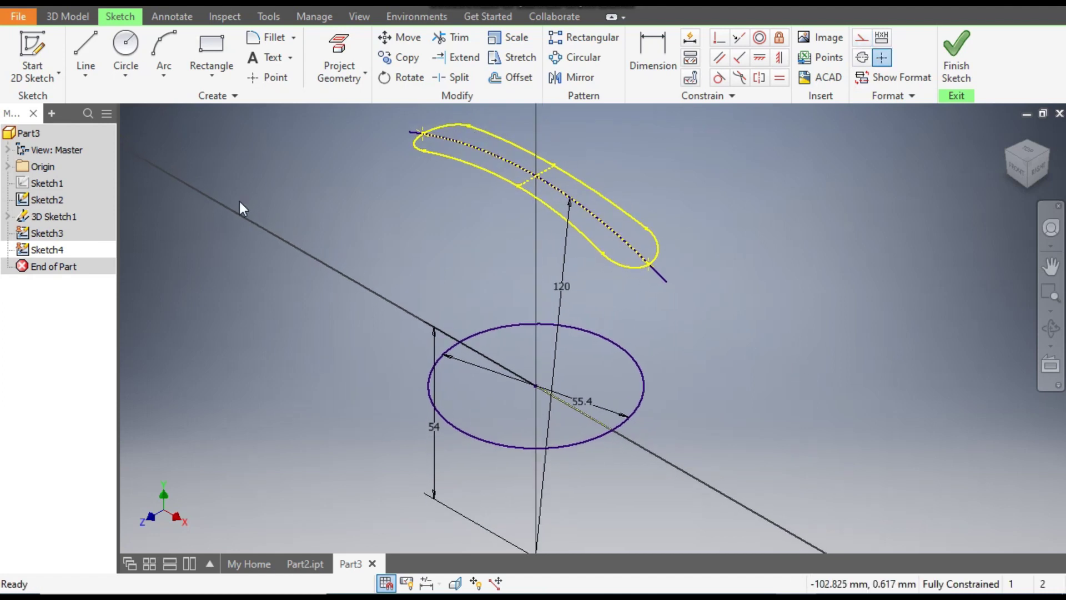
Draw a short vertical line rising from the end of the 55.4 line.
left_click(86, 54)
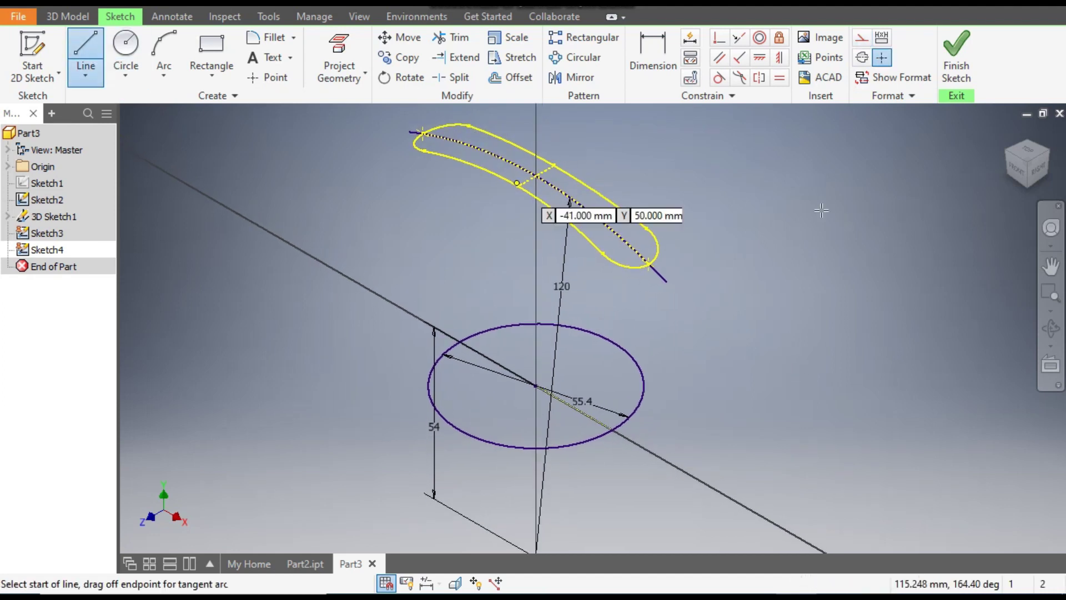
left_click(1016, 172)
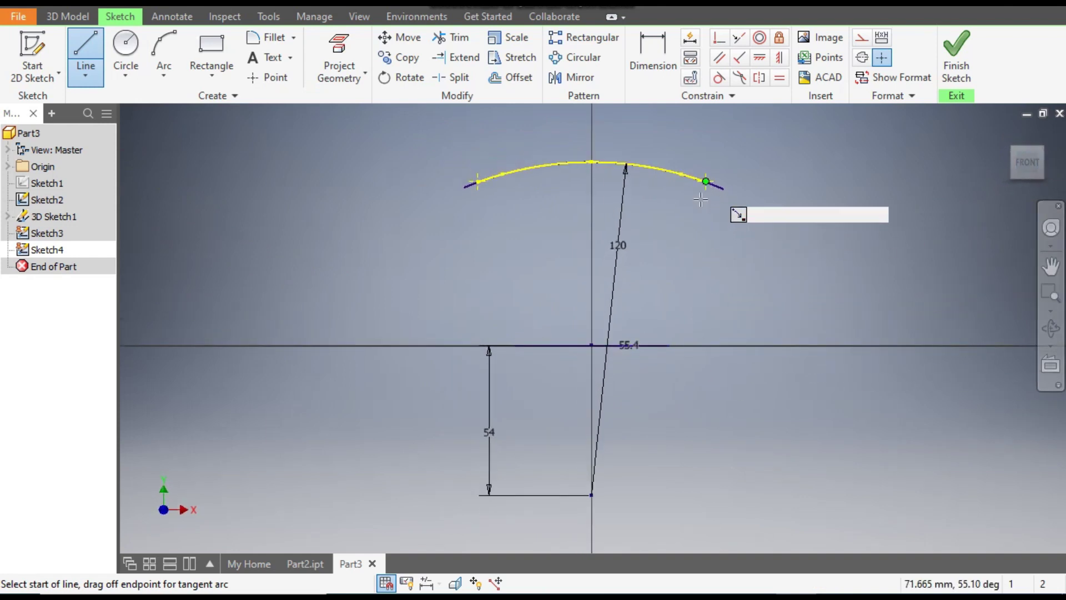
scroll(642, 348, "up", 3)
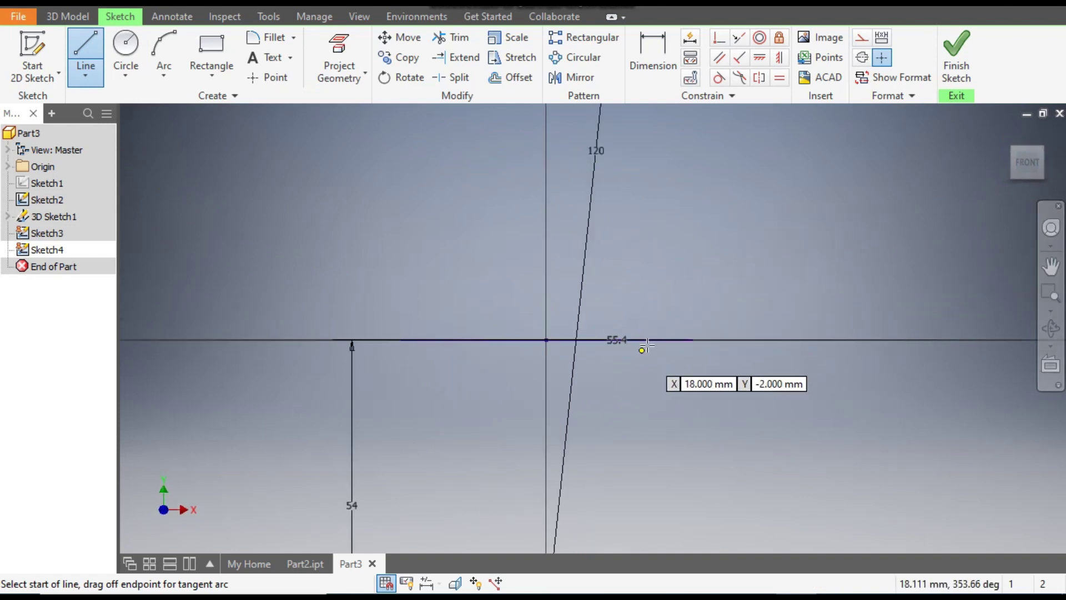
left_click(692, 339)
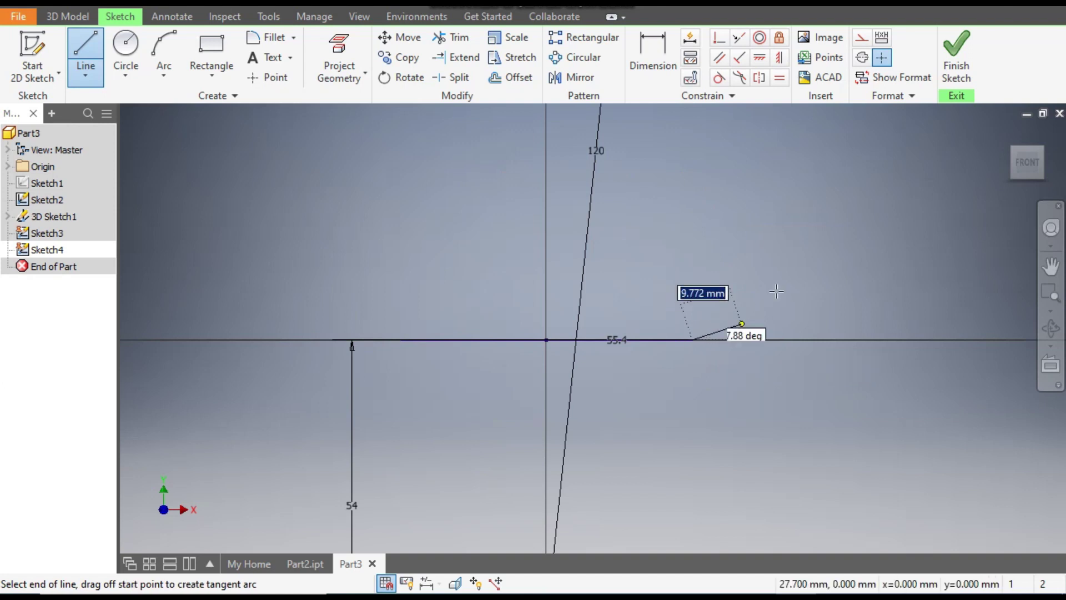
left_click(1042, 150)
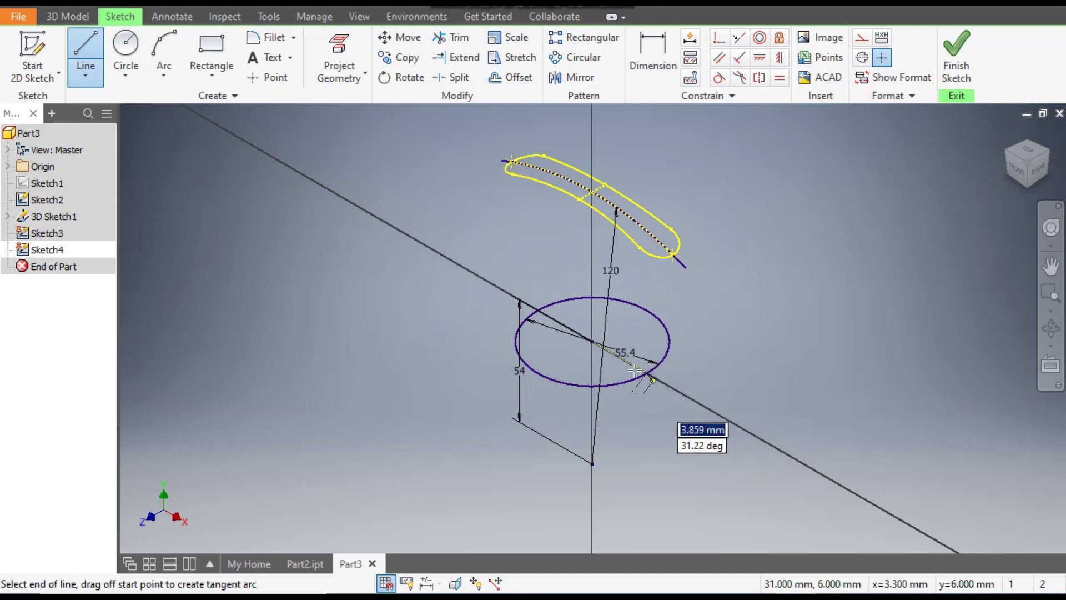
left_click(1016, 168)
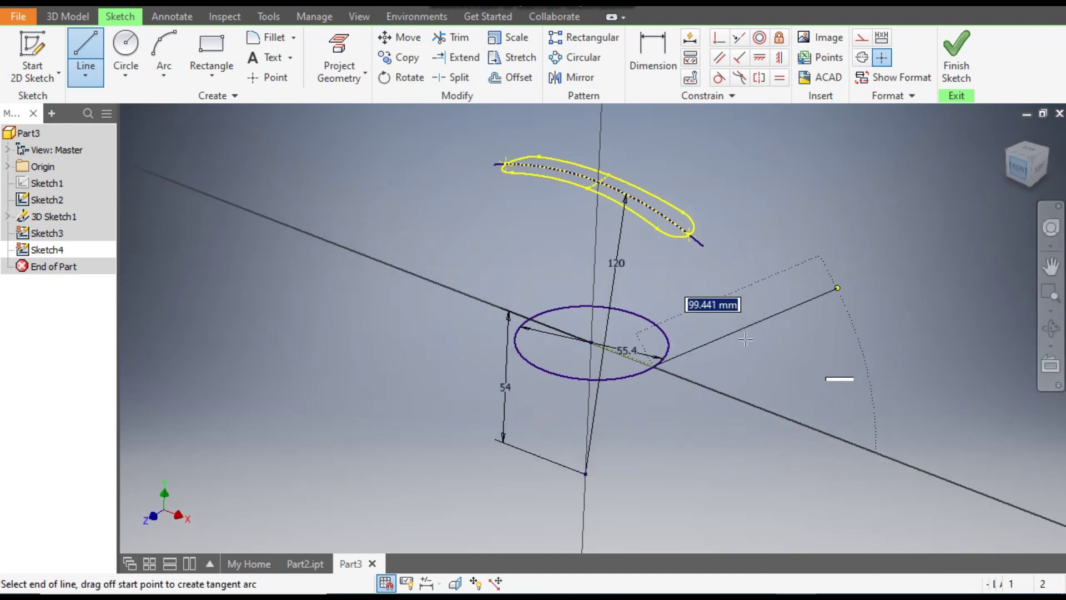
left_click(667, 319)
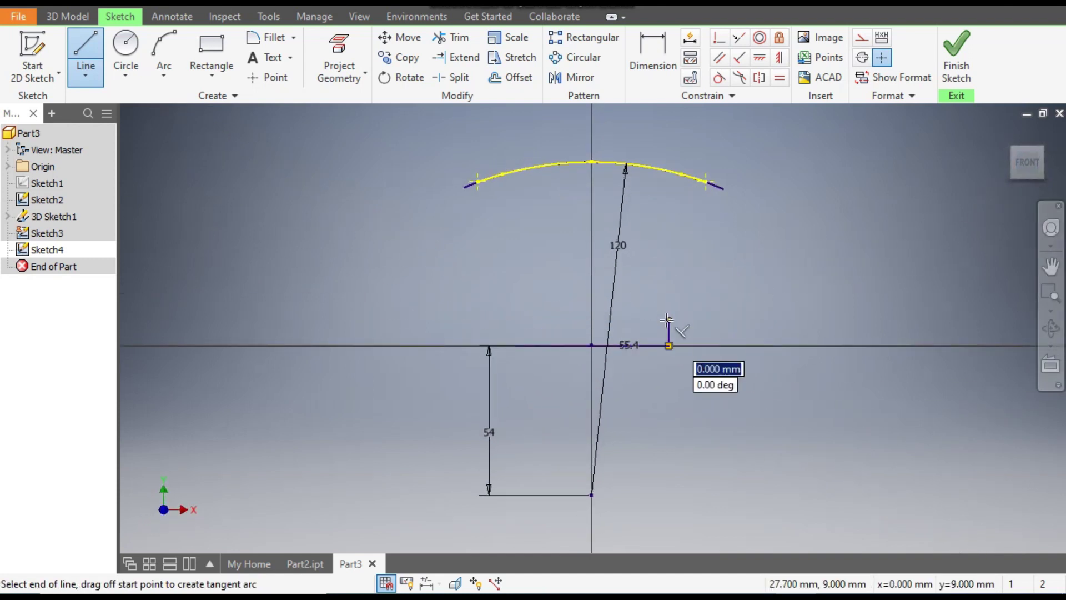
key("Escape")
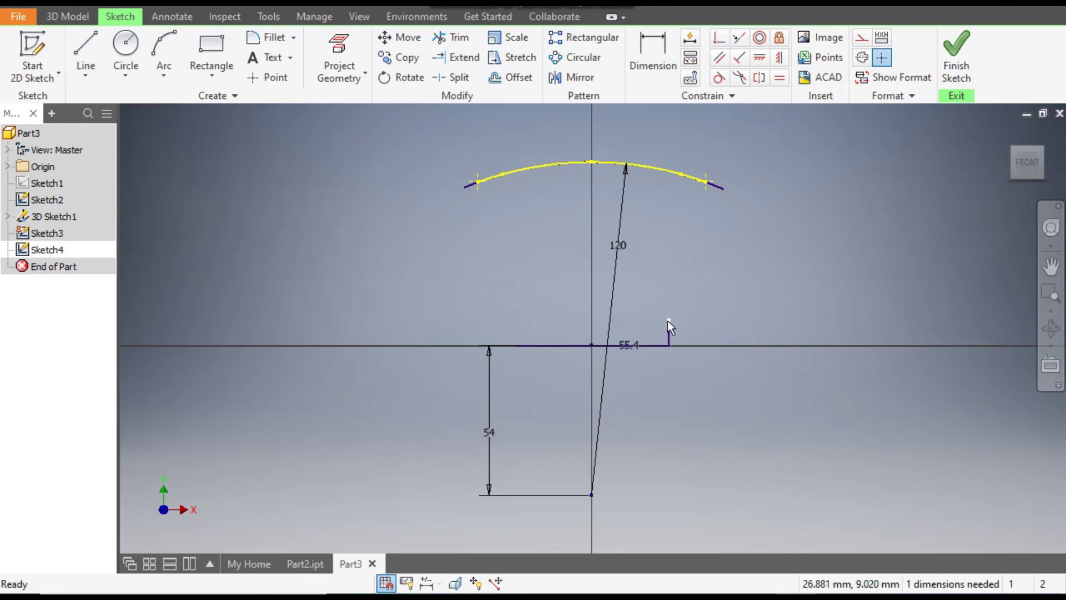
scroll(668, 321, "up", 3)
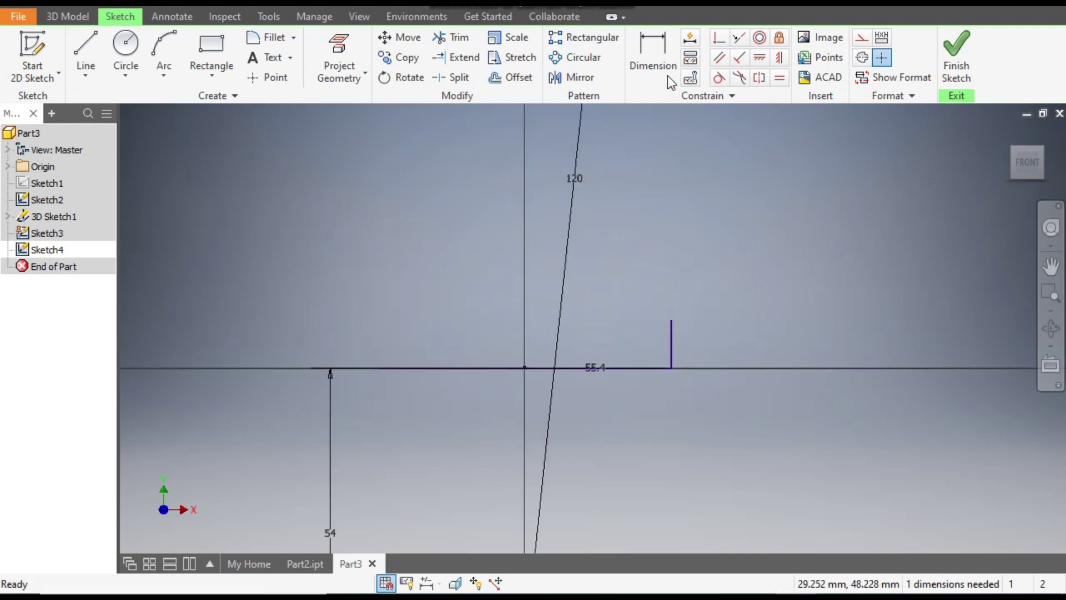
Dimension the vertical line's height to 7 mm.
left_click(655, 51)
left_click(673, 347)
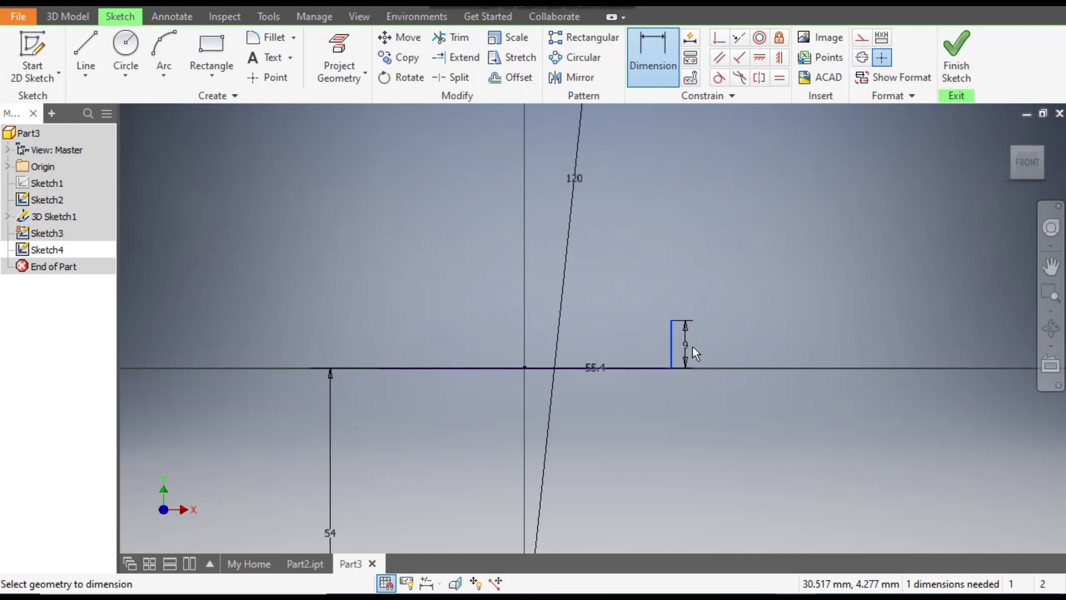
left_click(707, 342)
type("7")
key("Return")
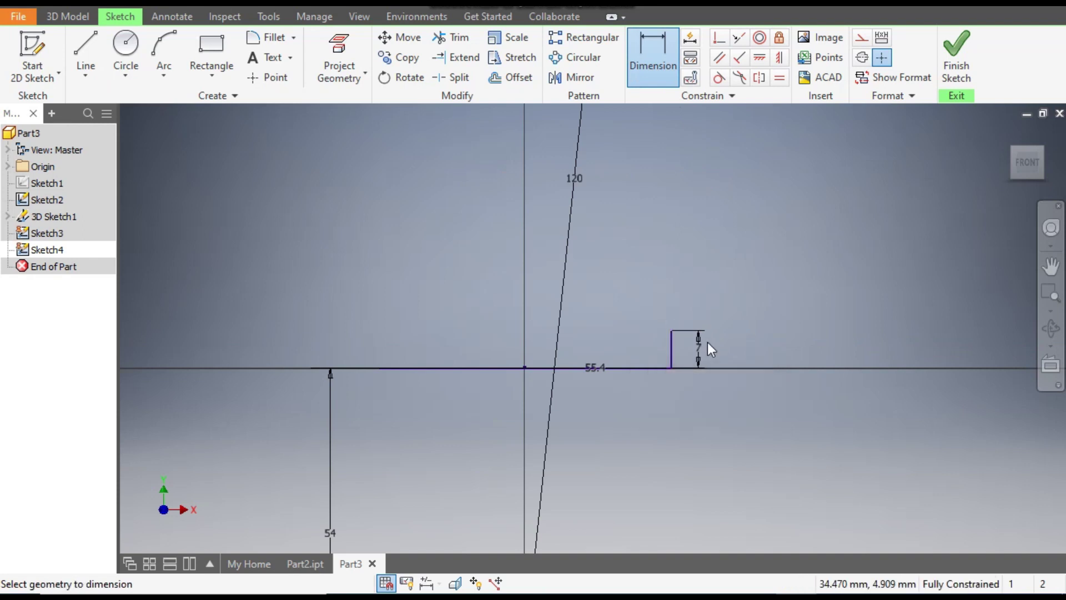
Draw two three-point arcs from the vertical line's top up to the upper arc's endpoint.
left_click(165, 55)
left_click(671, 330)
left_click(718, 283)
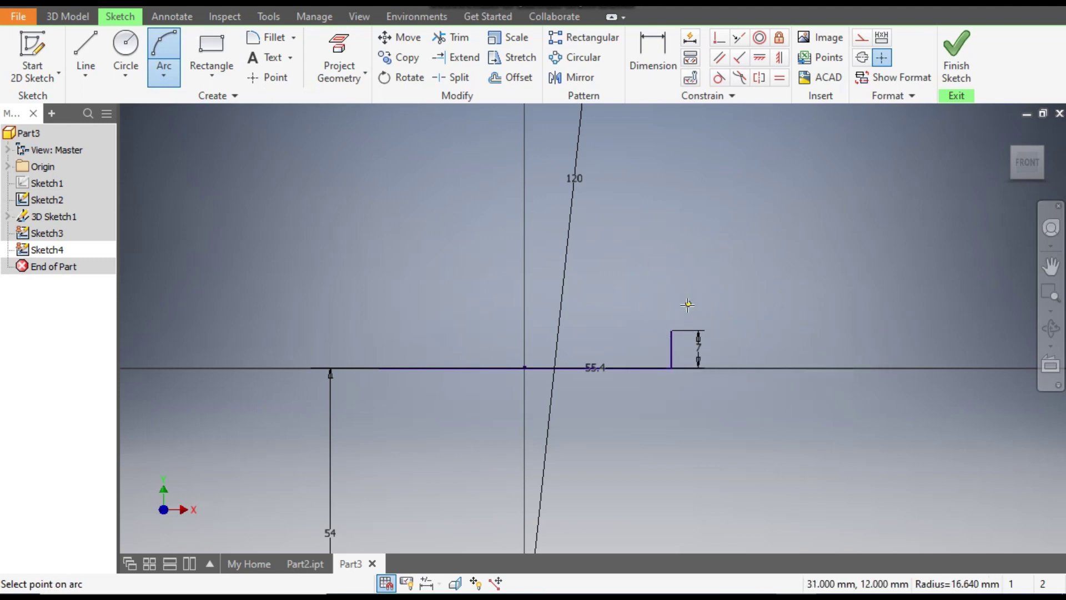
left_click(688, 305)
scroll(770, 280, "down", 1)
middle_click_drag(770, 280, 738, 373)
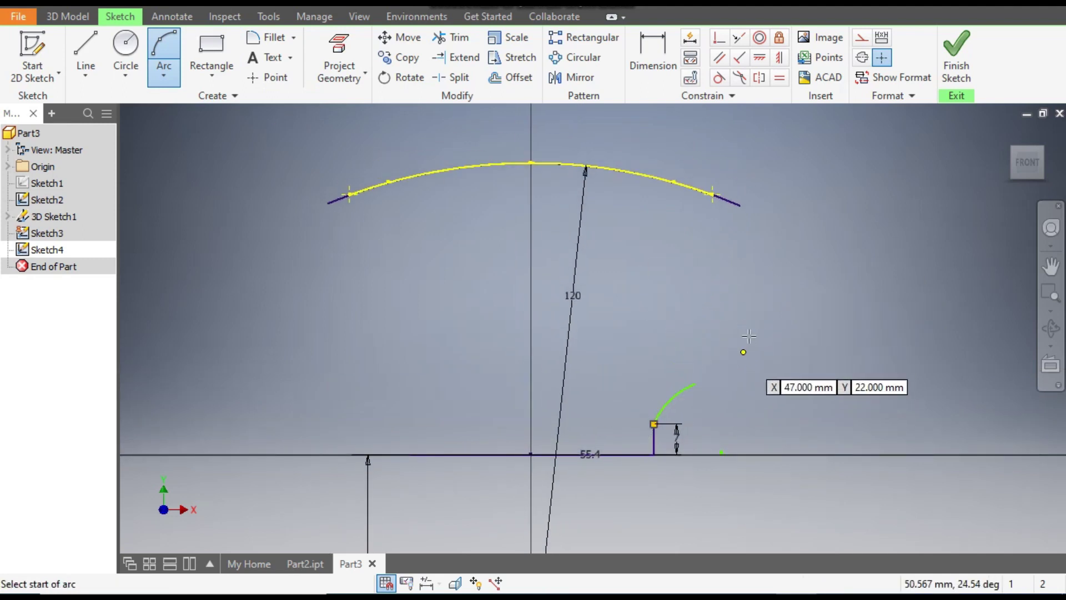
left_click(697, 387)
left_click(714, 206)
left_click(744, 255)
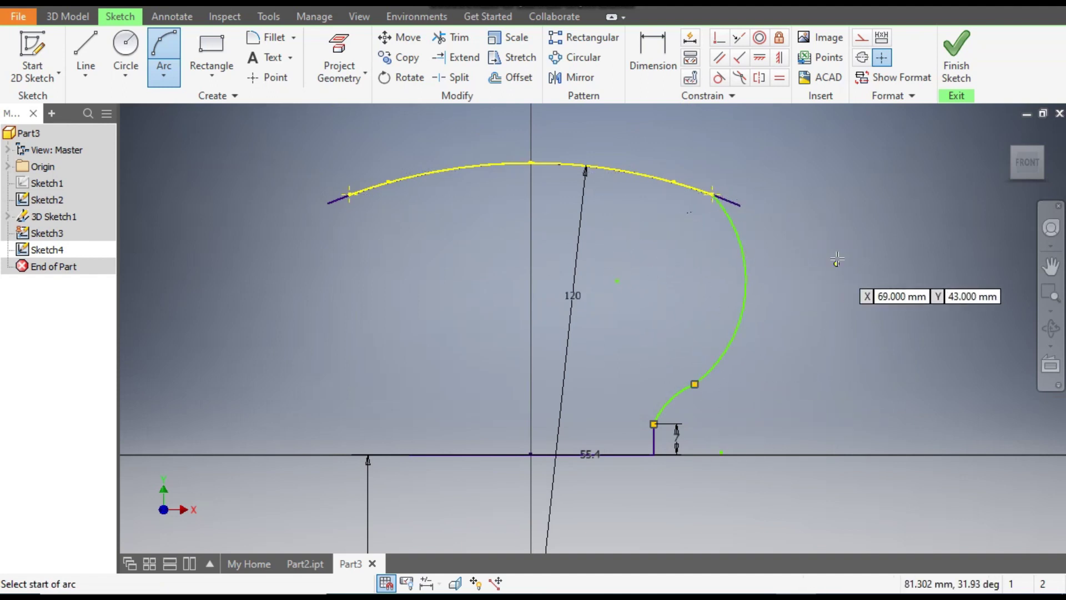
Dimension the small arc's radius to 3 mm and the long arc's radius to 250 mm.
left_click(651, 58)
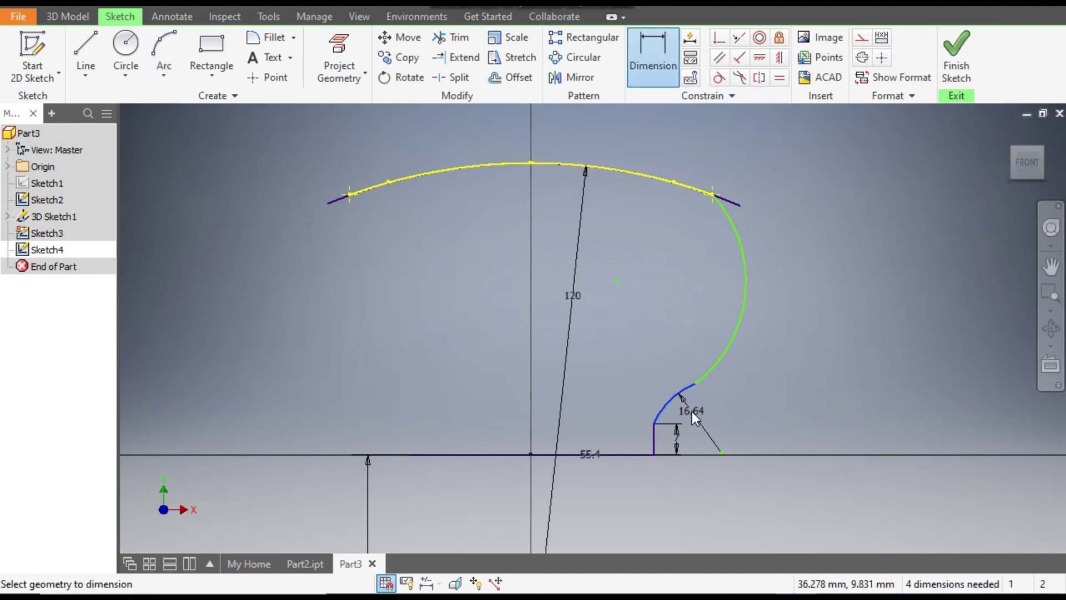
left_click(692, 411)
type("3")
key("Return")
scroll(692, 412, "down", 3)
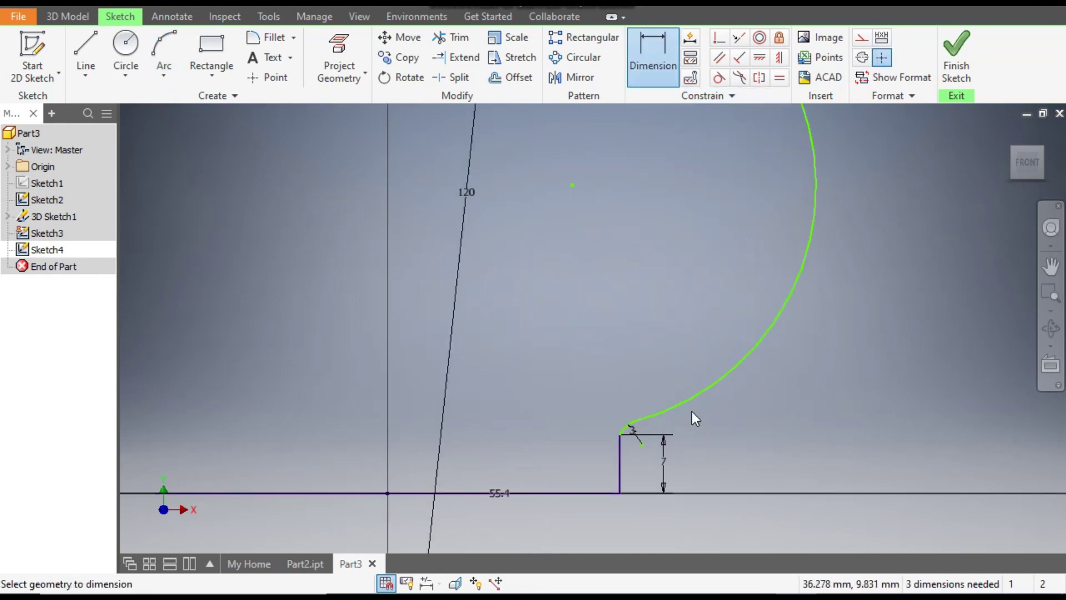
middle_click_drag(785, 339, 814, 441)
scroll(822, 418, "up", 2)
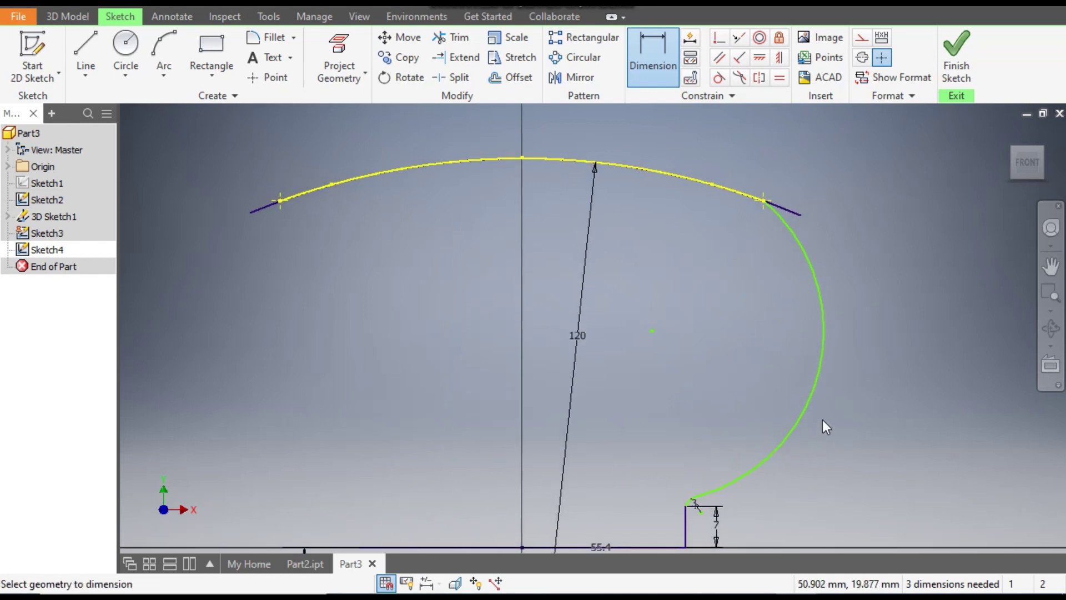
left_click(807, 404)
left_click(730, 354)
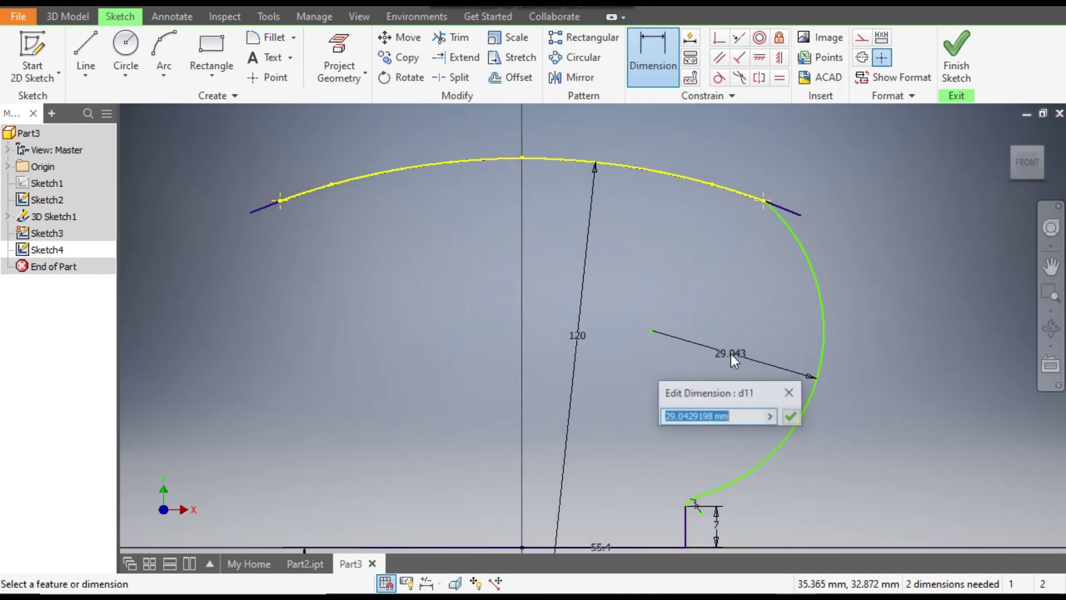
type("200")
key("Return")
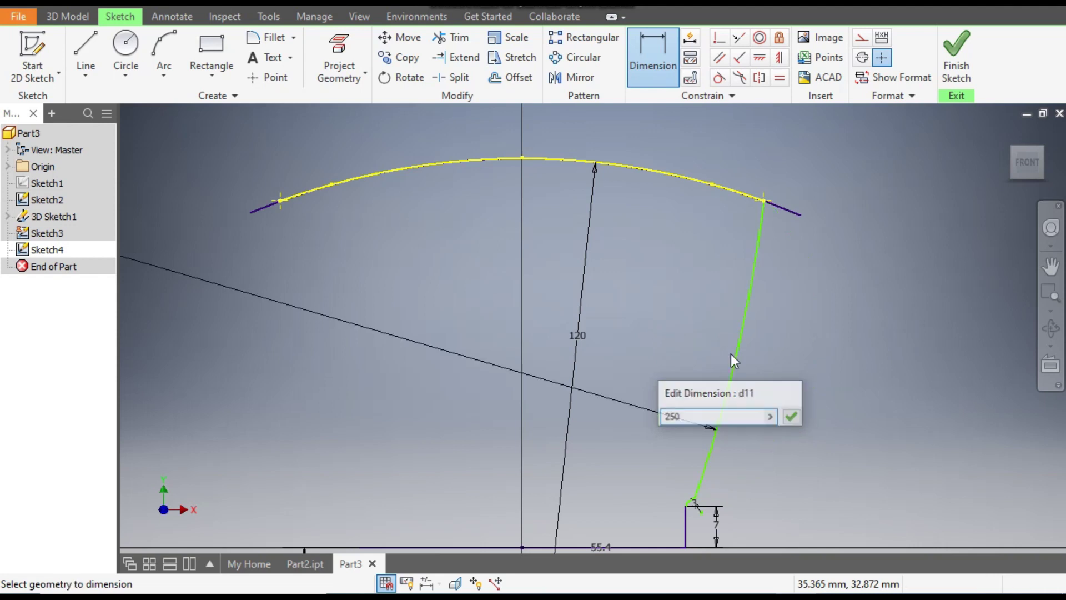
middle_click_drag(847, 308, 866, 314)
scroll(866, 314, "up", 1)
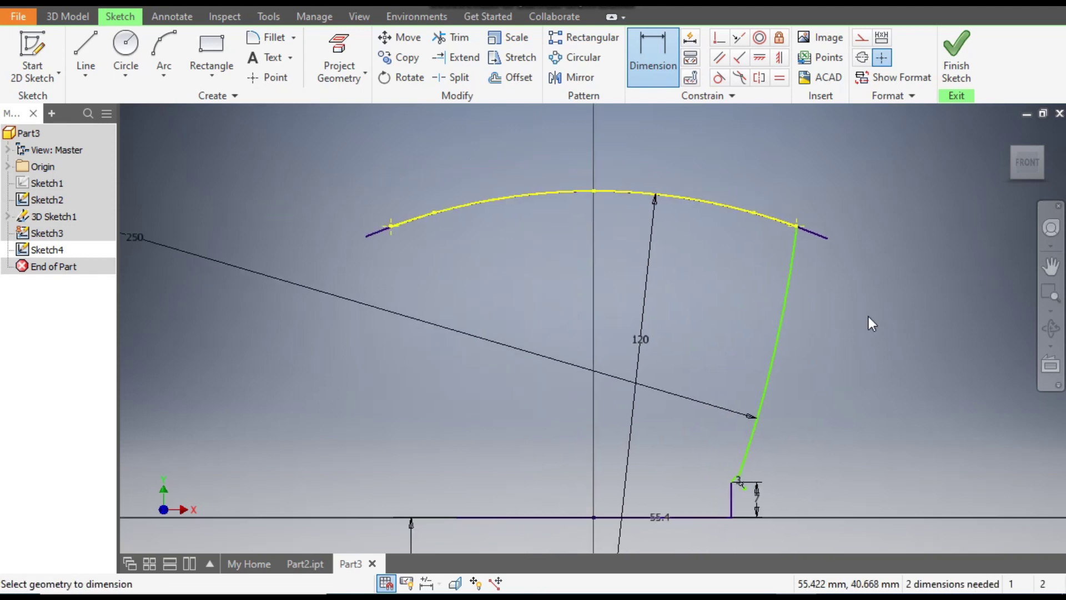
key("Escape")
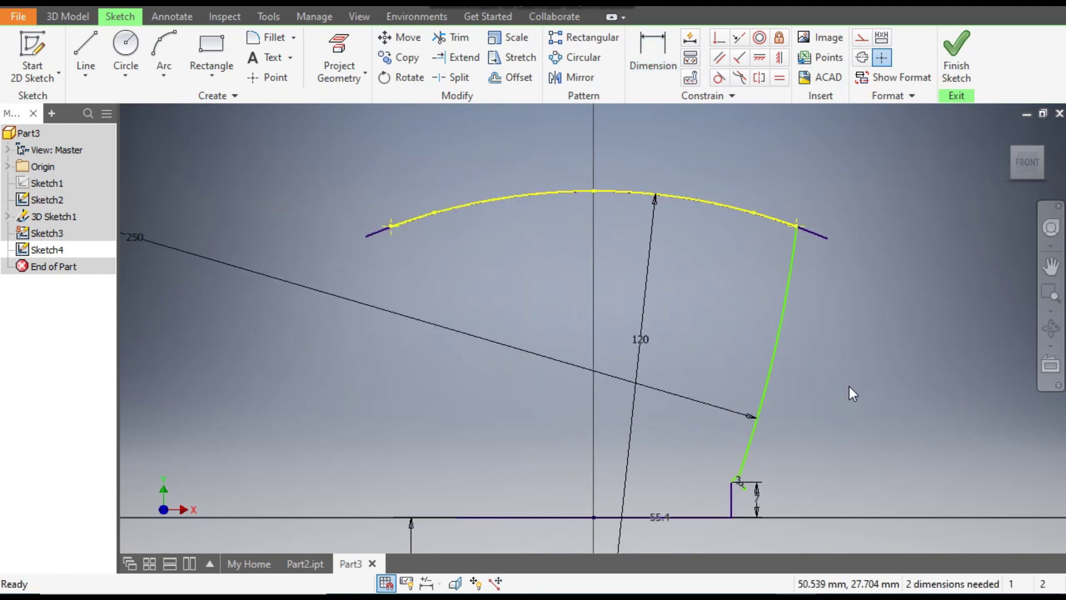
Make the 3 mm arc tangent to the vertical line and the long arc tangent to it.
left_click(719, 78)
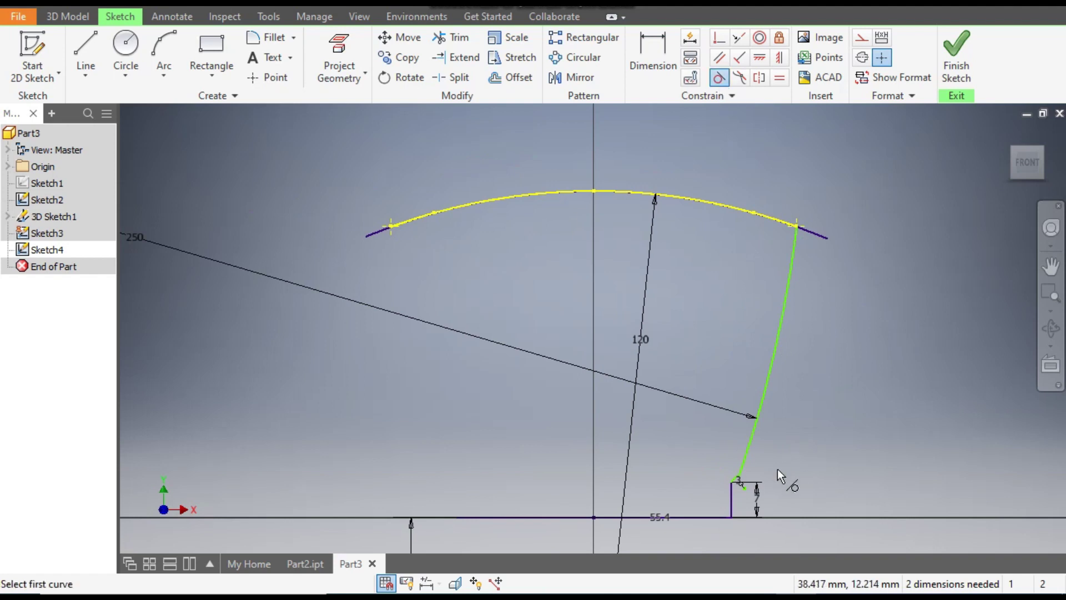
scroll(751, 474, "up", 3)
left_click(774, 428)
left_click(762, 464)
left_click(814, 349)
scroll(814, 434, "down", 4)
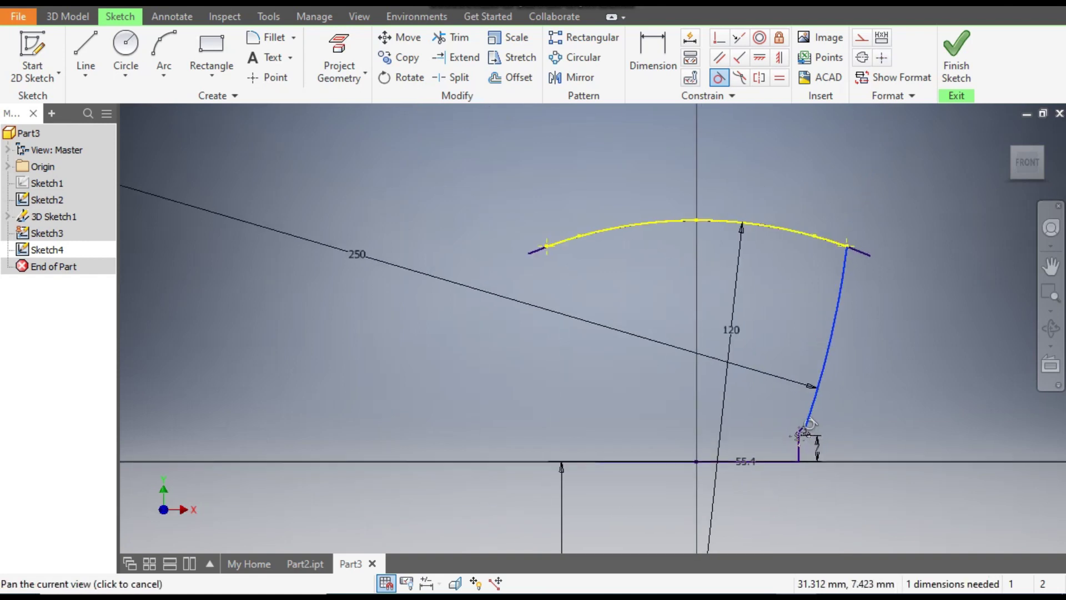
scroll(789, 439, "up", 3)
left_click(772, 427)
scroll(805, 438, "down", 5)
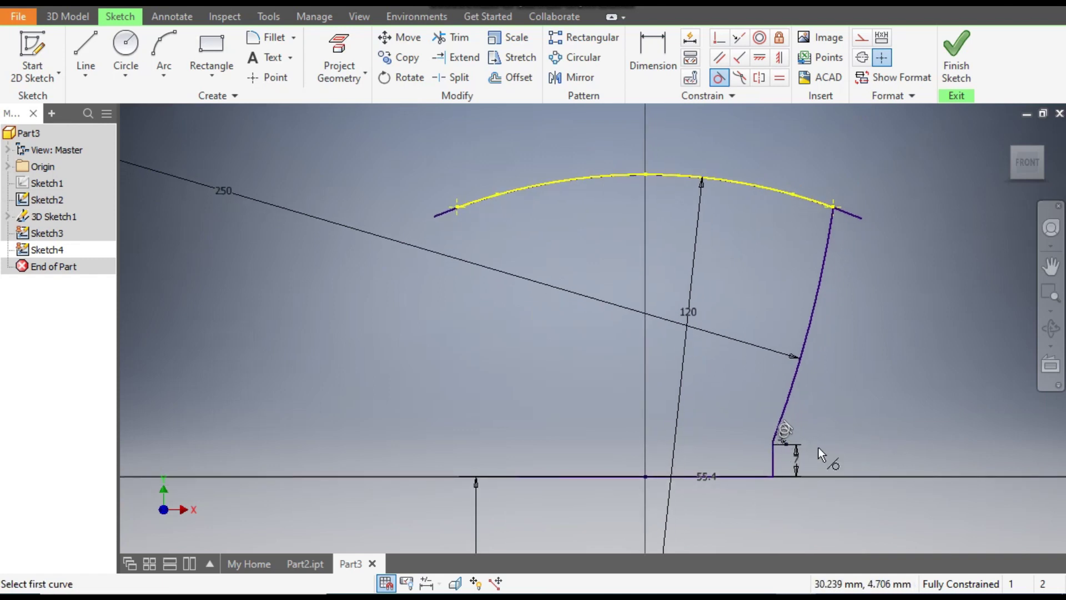
Draw a vertical construction centreline up from the sketch origin.
left_click(88, 46)
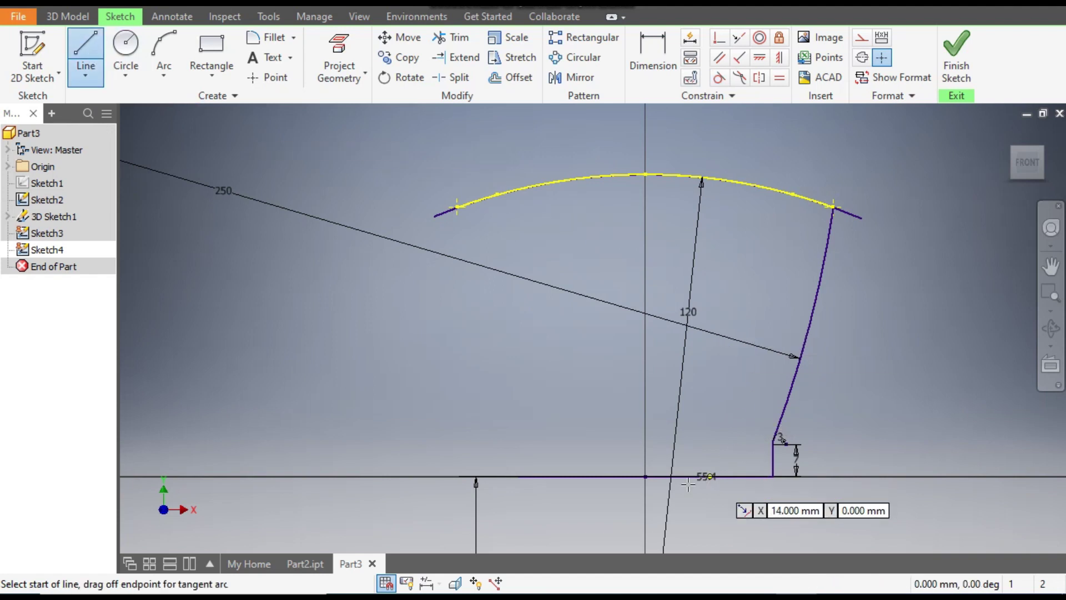
left_click(646, 476)
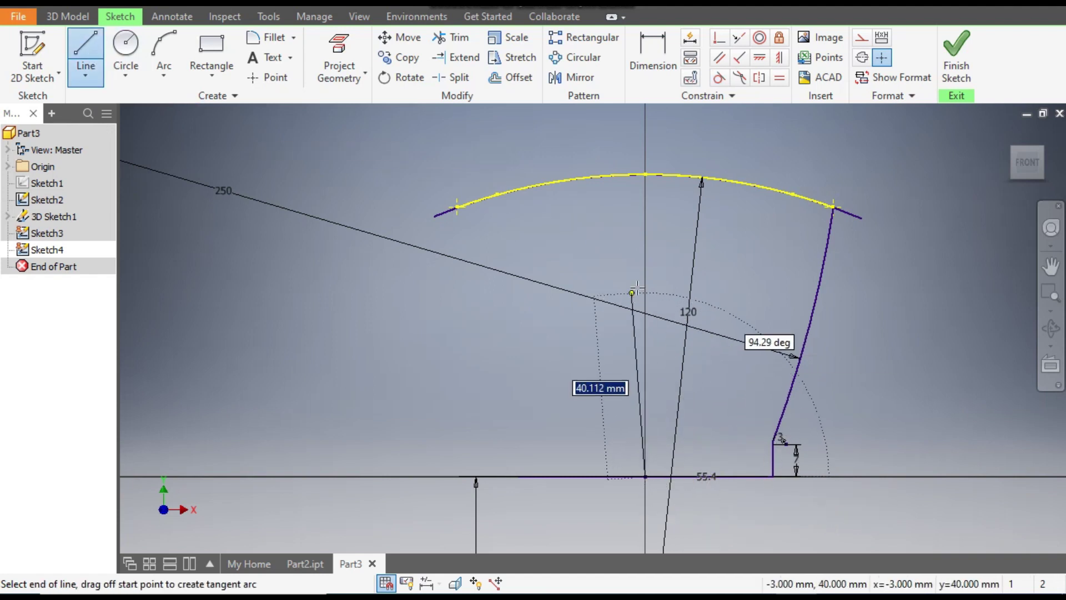
left_click(644, 271)
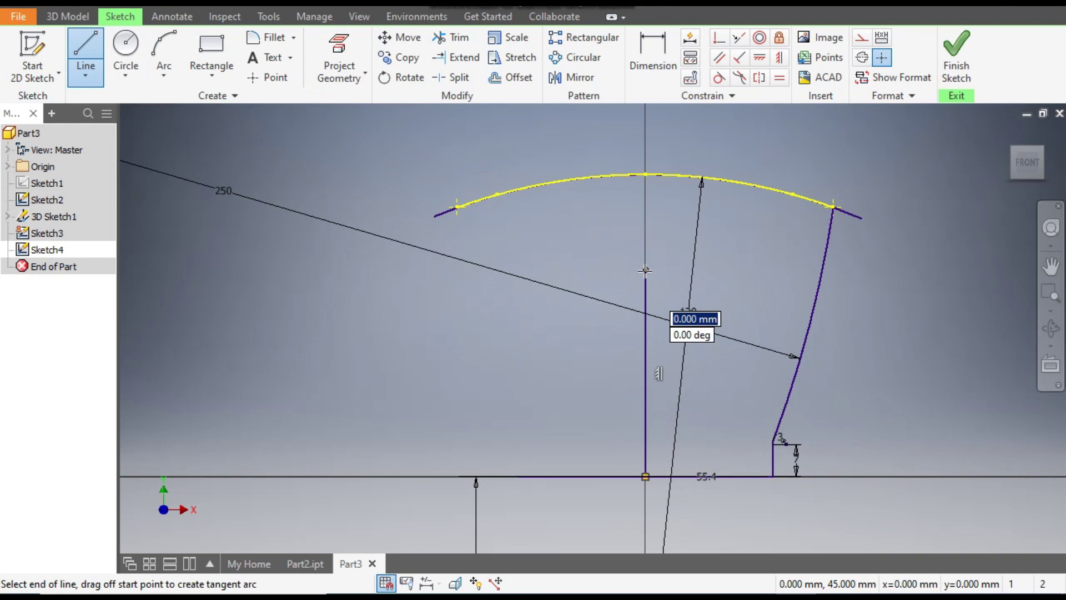
key("Escape")
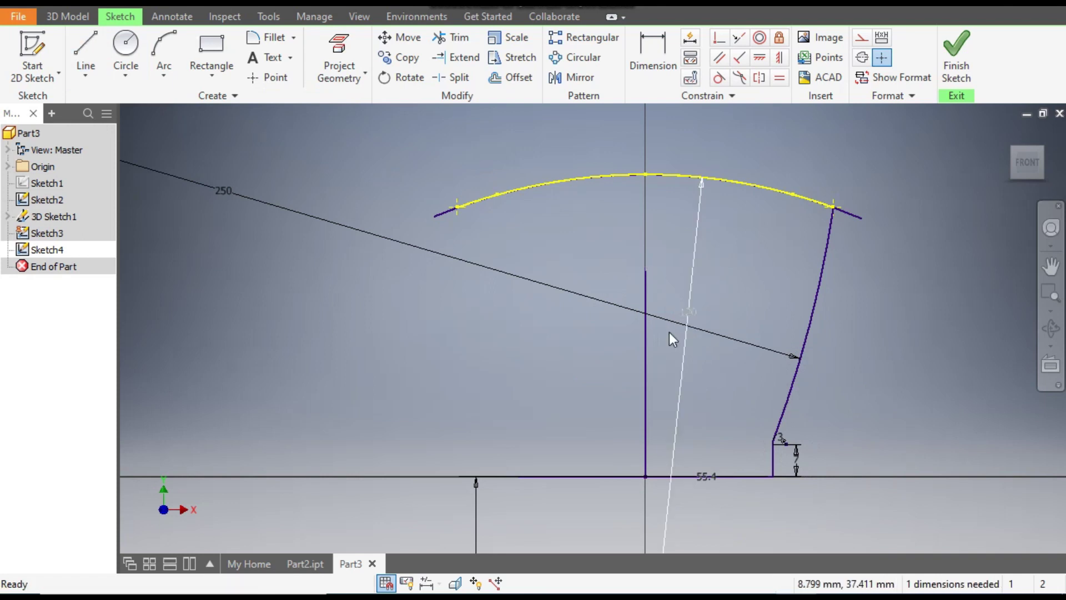
left_click(655, 351)
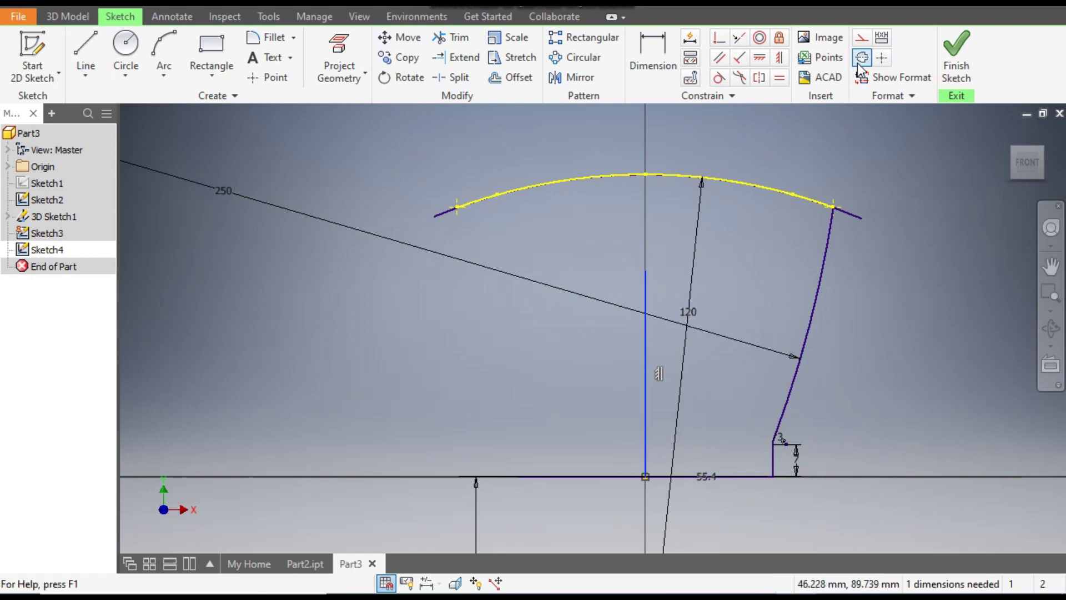
left_click(859, 40)
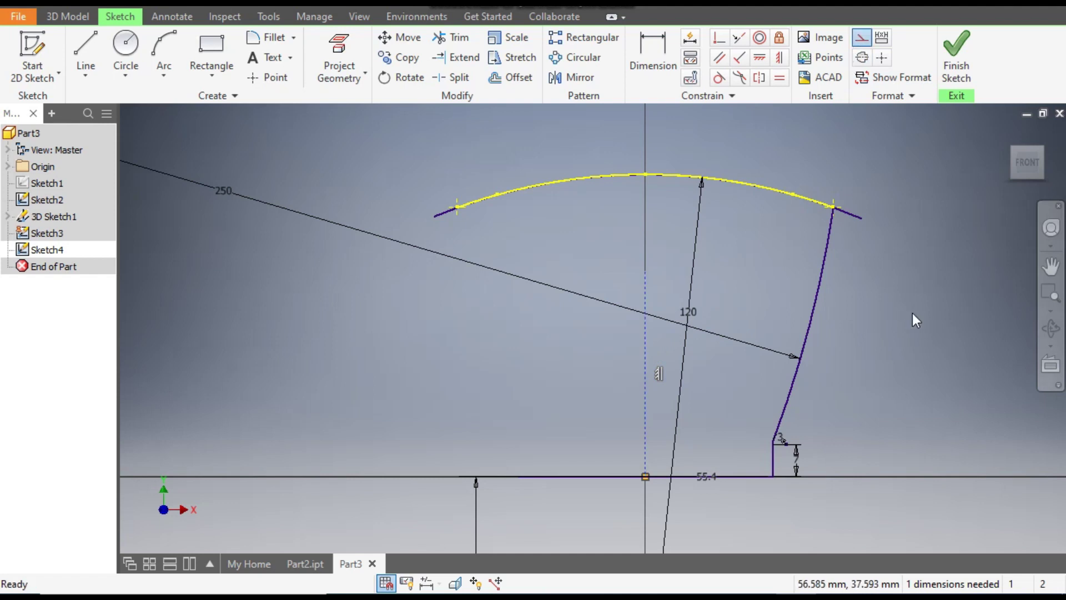
Mirror the slanted side profile onto the left across the vertical centreline.
left_click(579, 79)
left_click(827, 256)
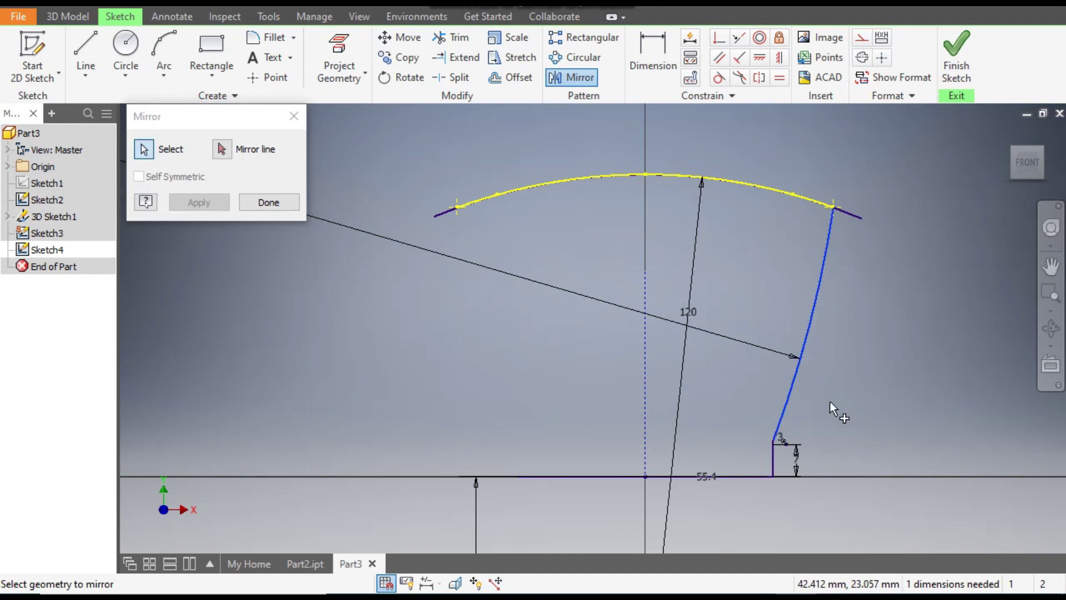
scroll(830, 401, "down", 5)
middle_click_drag(654, 476, 773, 233)
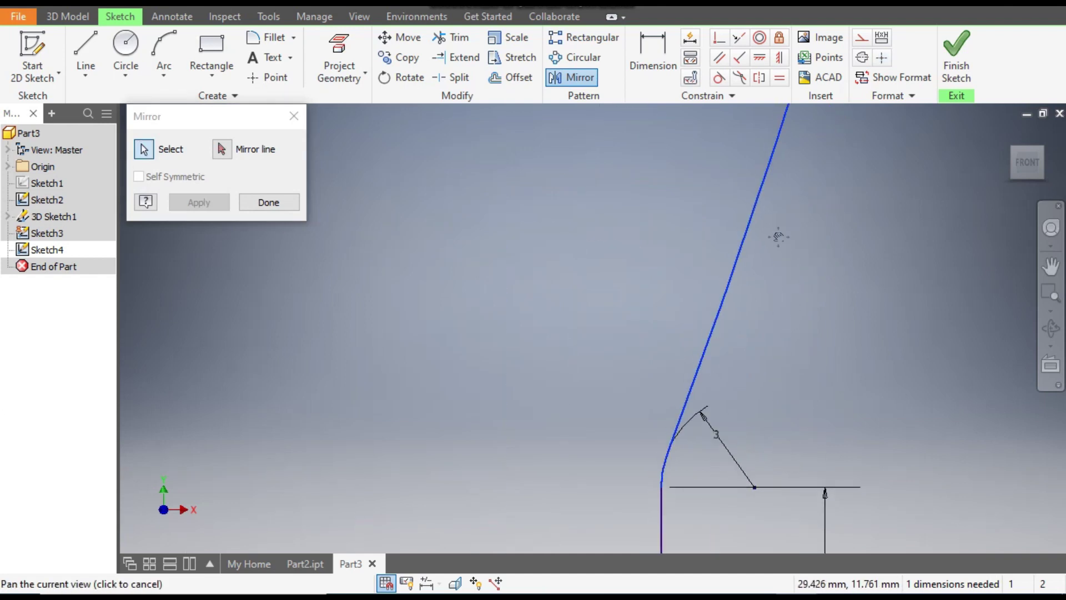
scroll(788, 321, "up", 3)
scroll(810, 364, "up", 3)
middle_click_drag(810, 364, 771, 455)
left_click(217, 149)
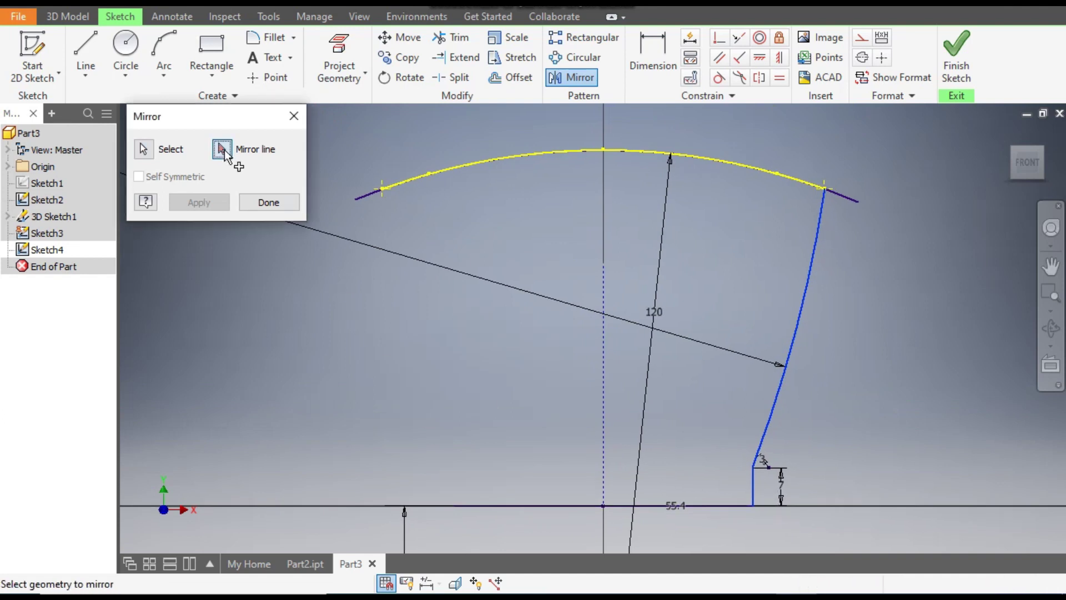
left_click(604, 341)
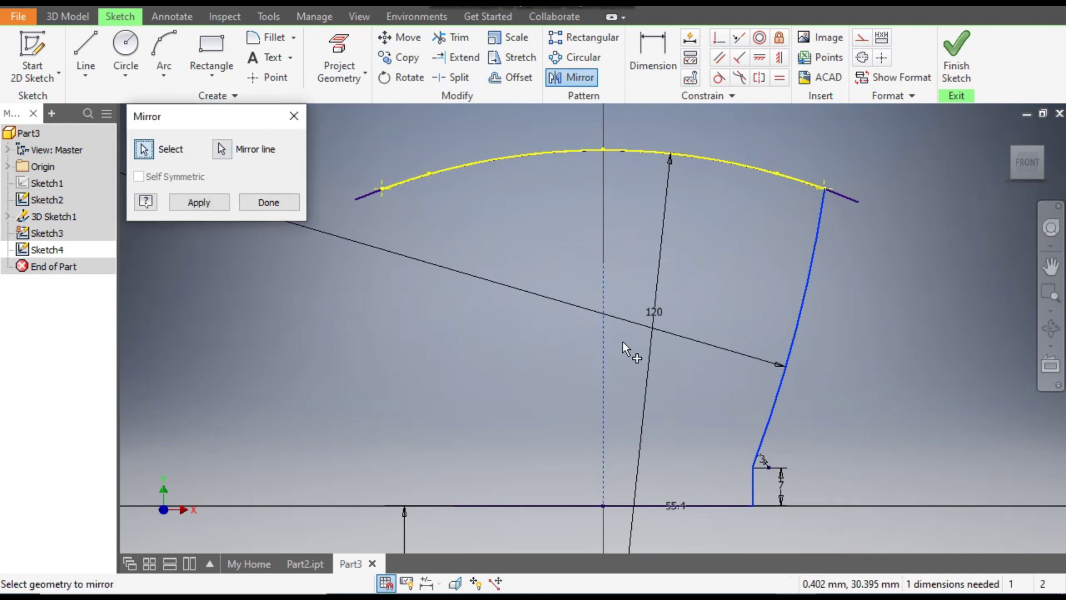
left_click(185, 208)
left_click(267, 202)
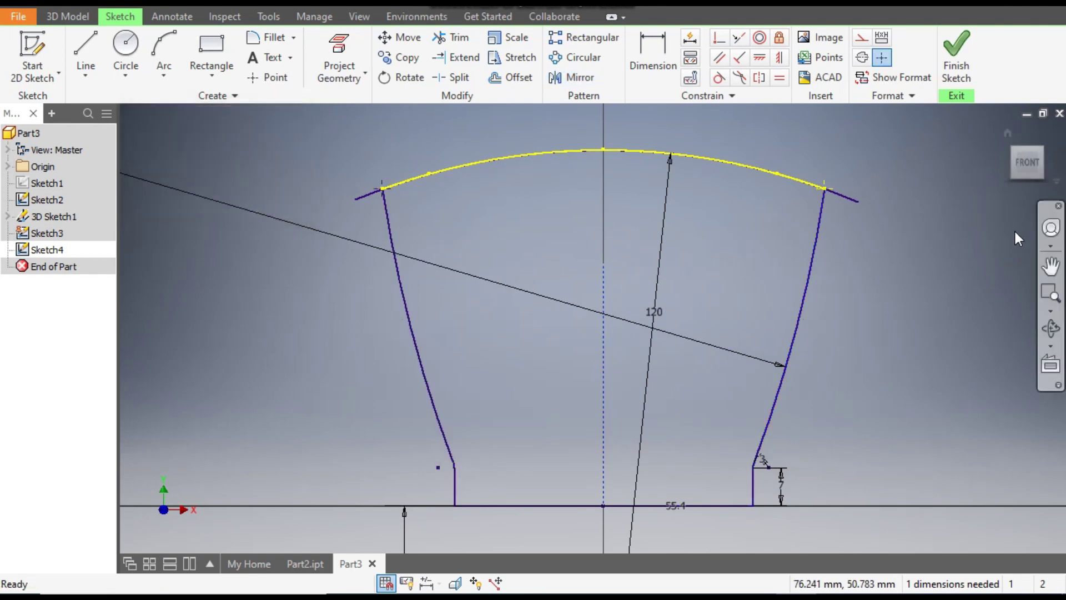
Finish Sketch4 and hide Sketch2 in the model tree.
left_click(956, 54)
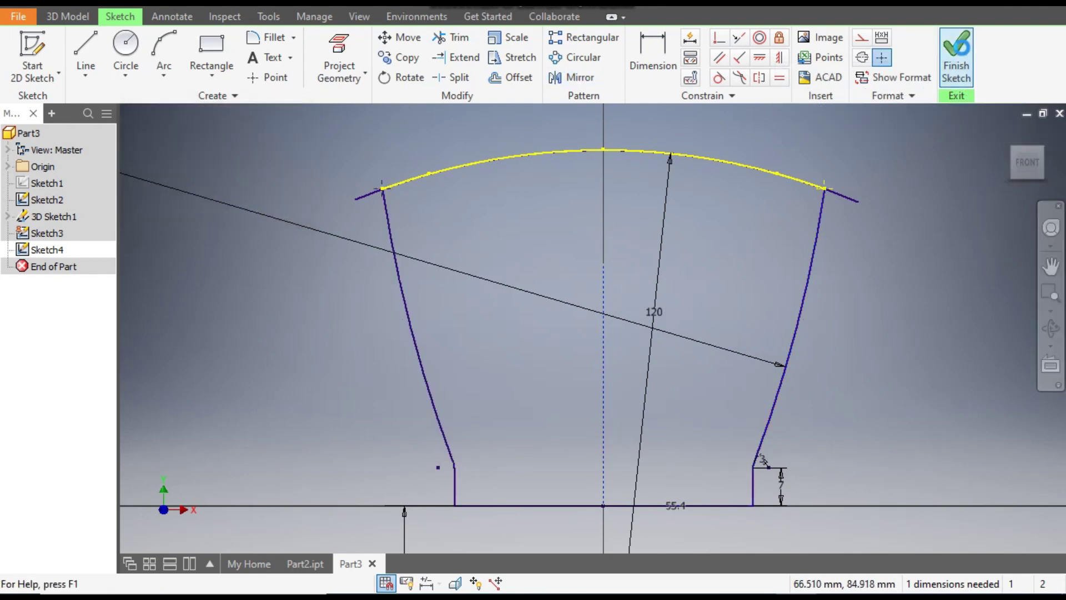
middle_click_drag(673, 307, 764, 365)
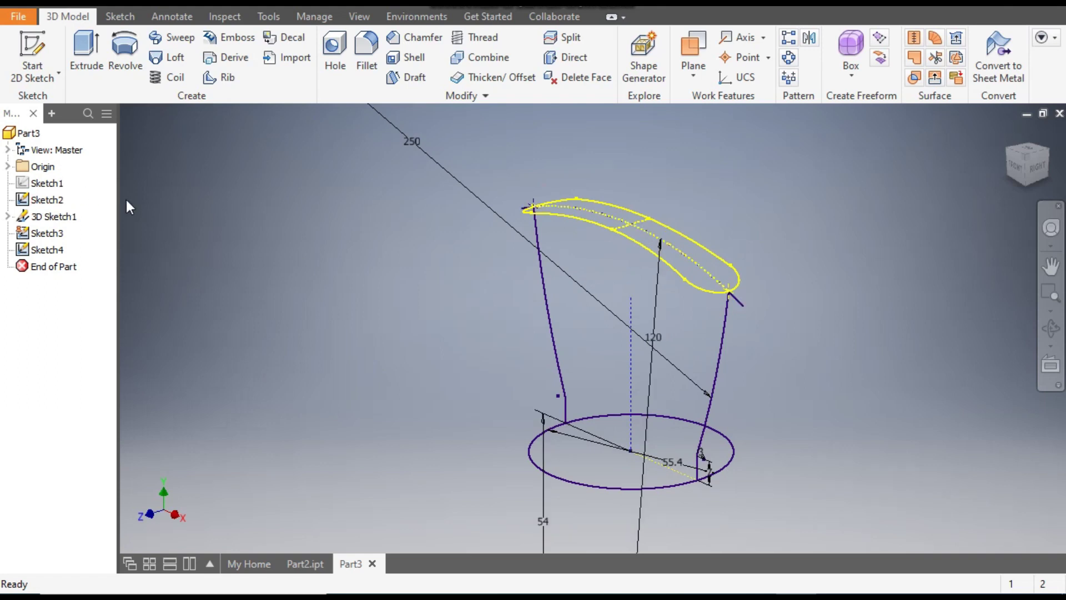
left_click(49, 201)
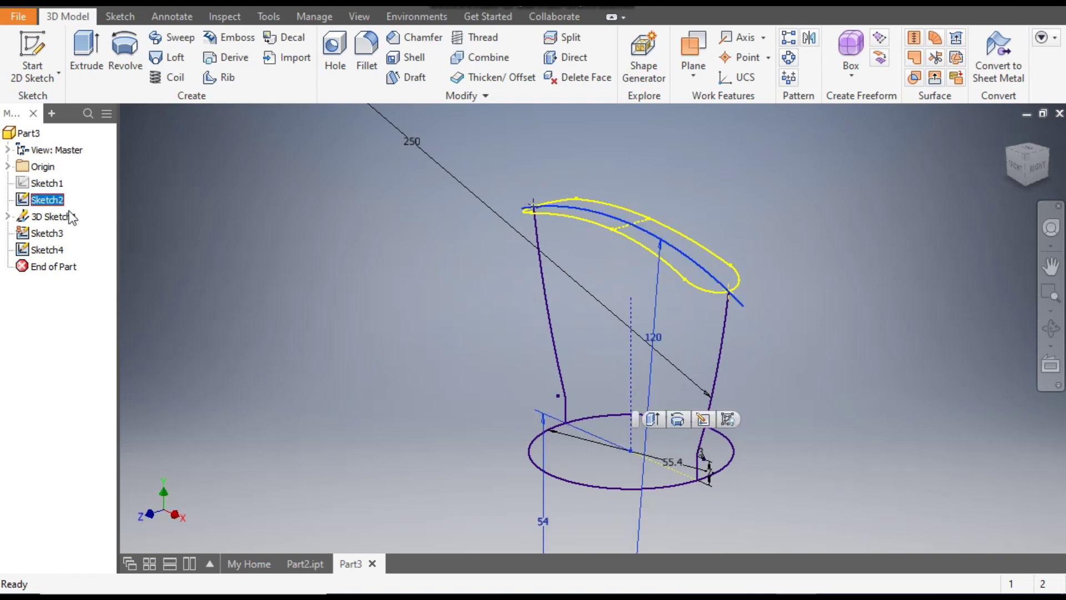
left_click(730, 419)
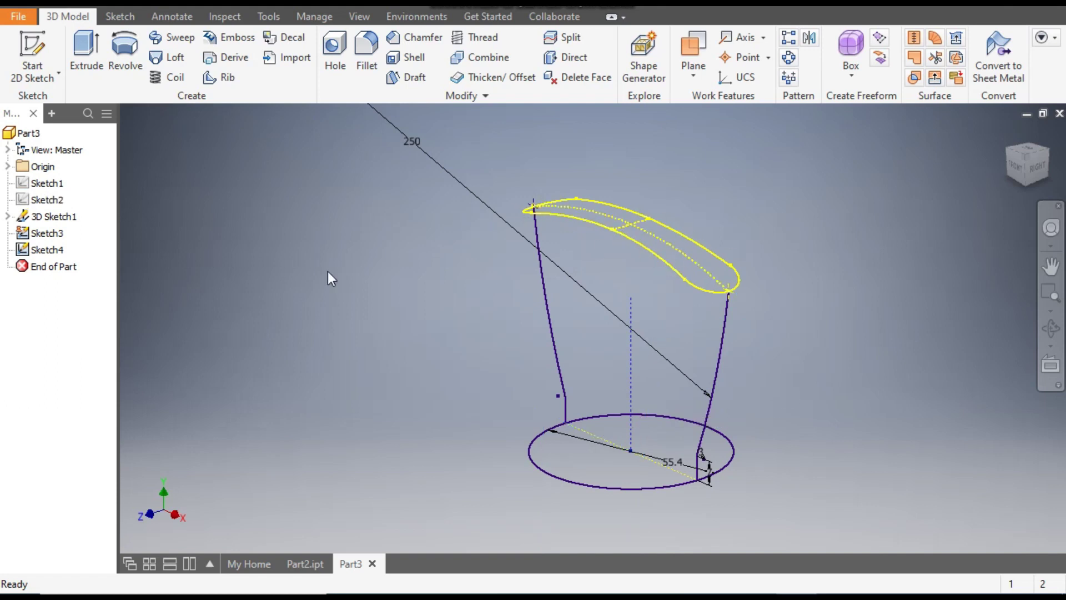
Start a new 2D sketch on the YZ plane, viewed in 3D.
left_click(32, 53)
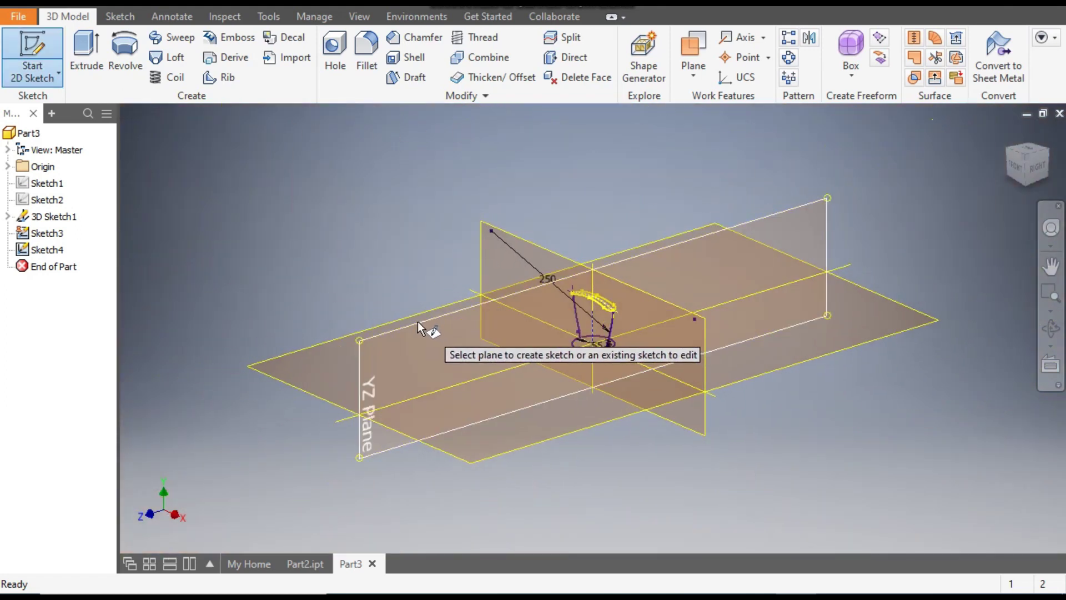
left_click(418, 325)
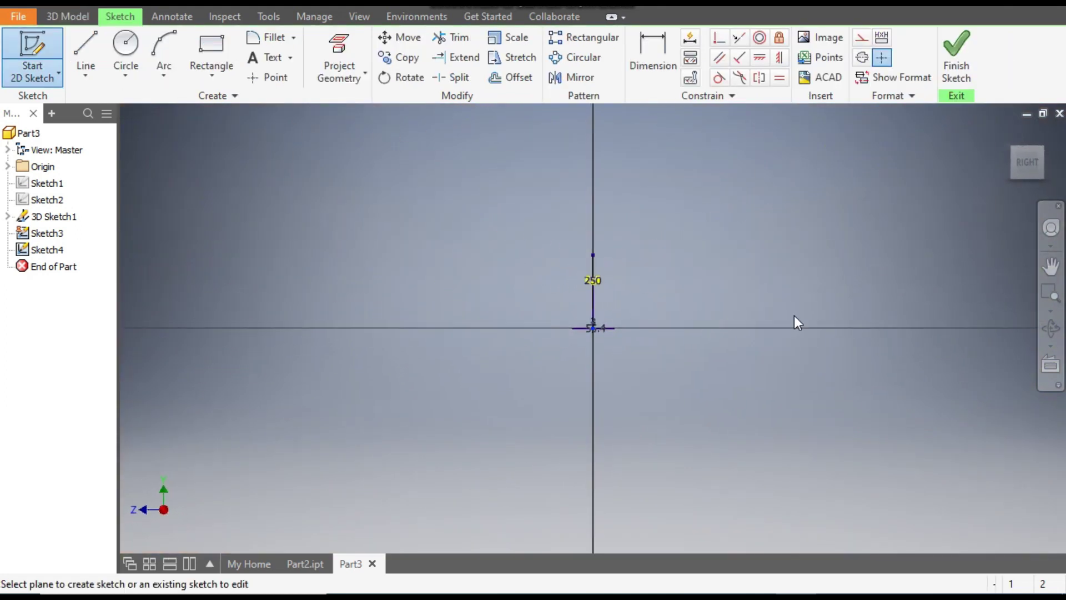
left_click(1014, 157)
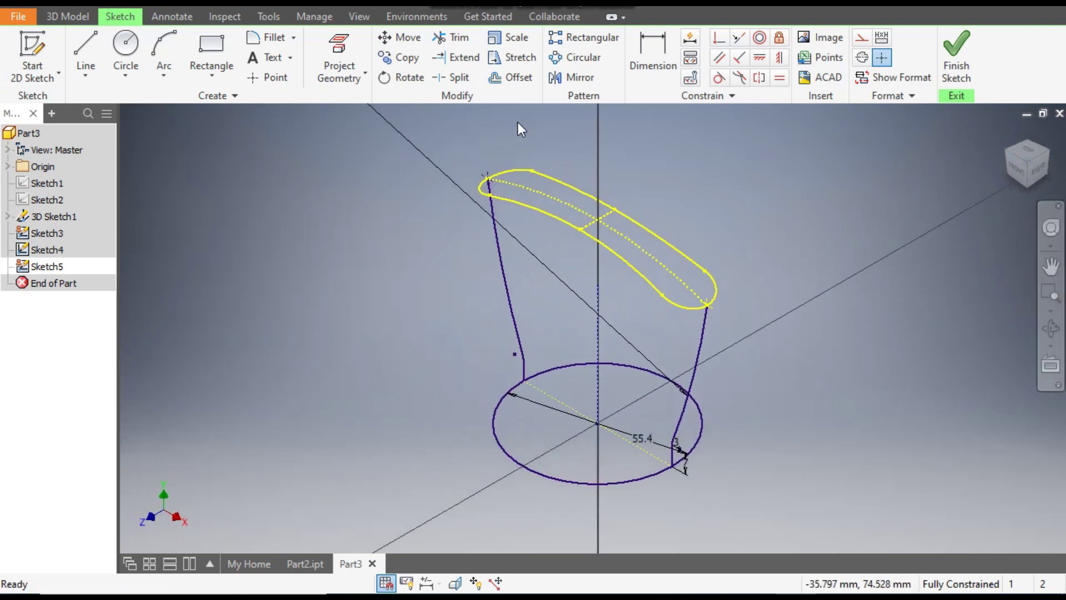
Project the circle's diameter as a construction line and view the sketch from the right.
left_click(342, 48)
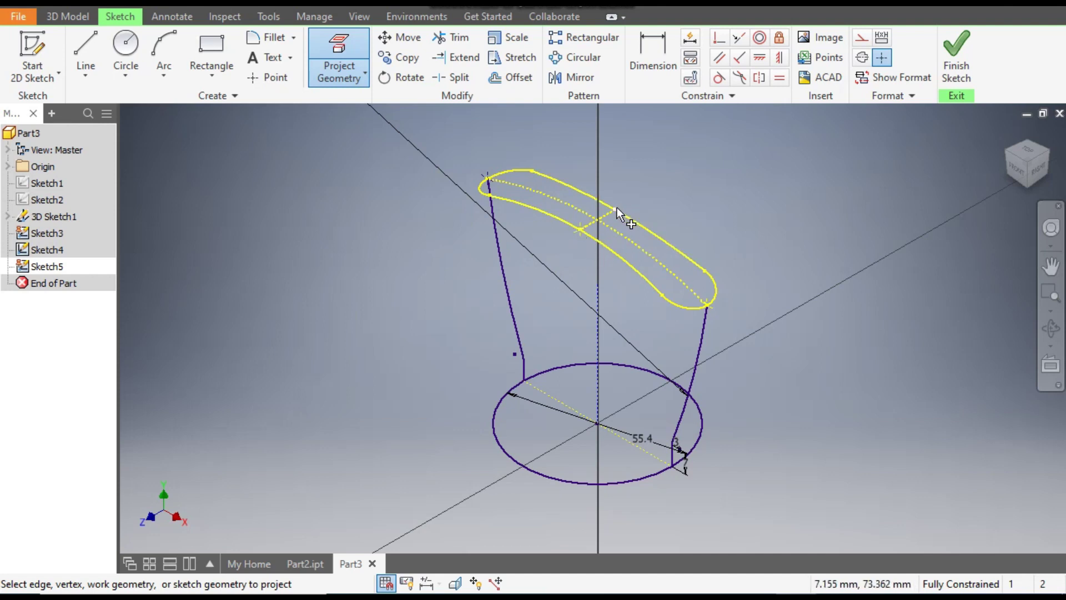
left_click(551, 483)
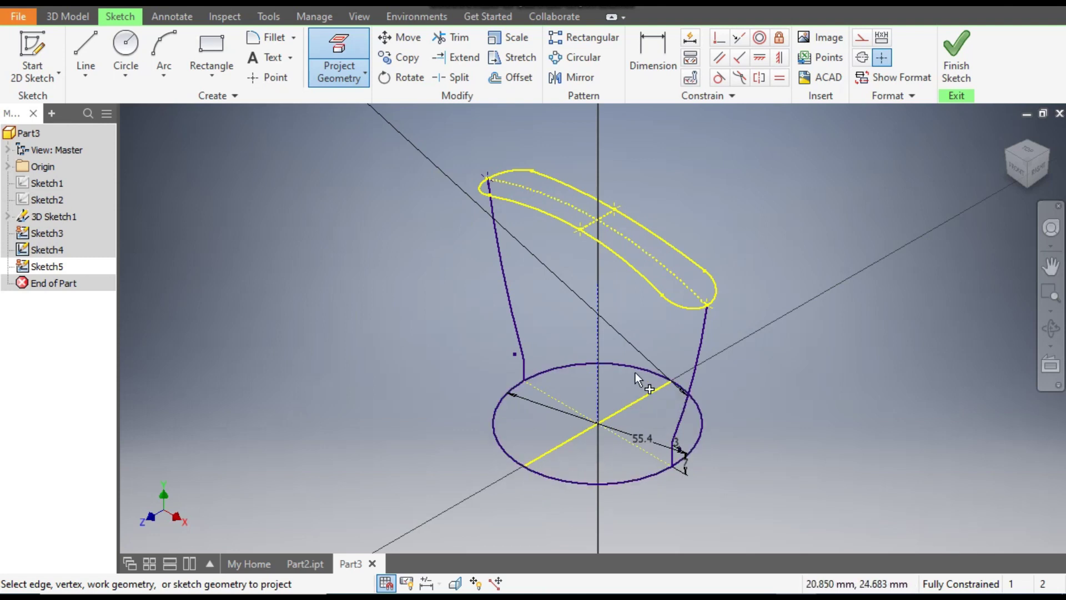
key("Escape")
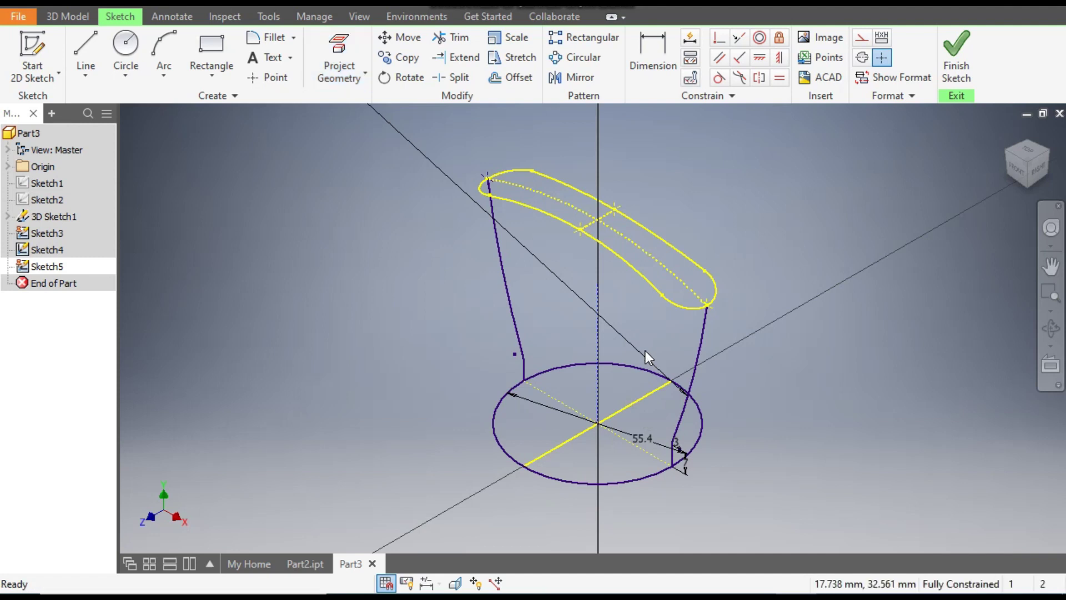
left_click(640, 398)
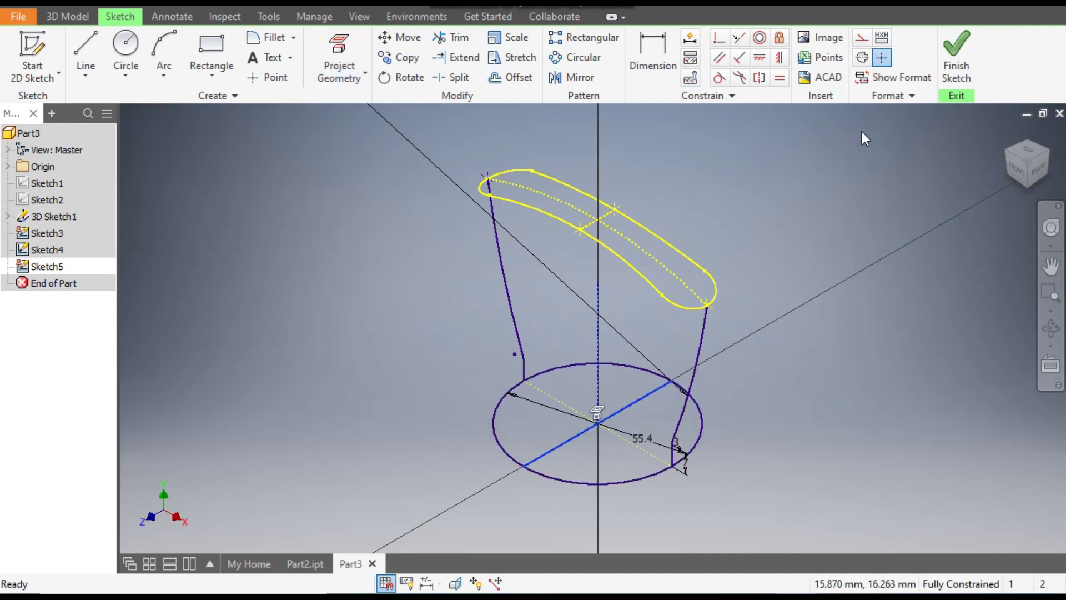
left_click(861, 38)
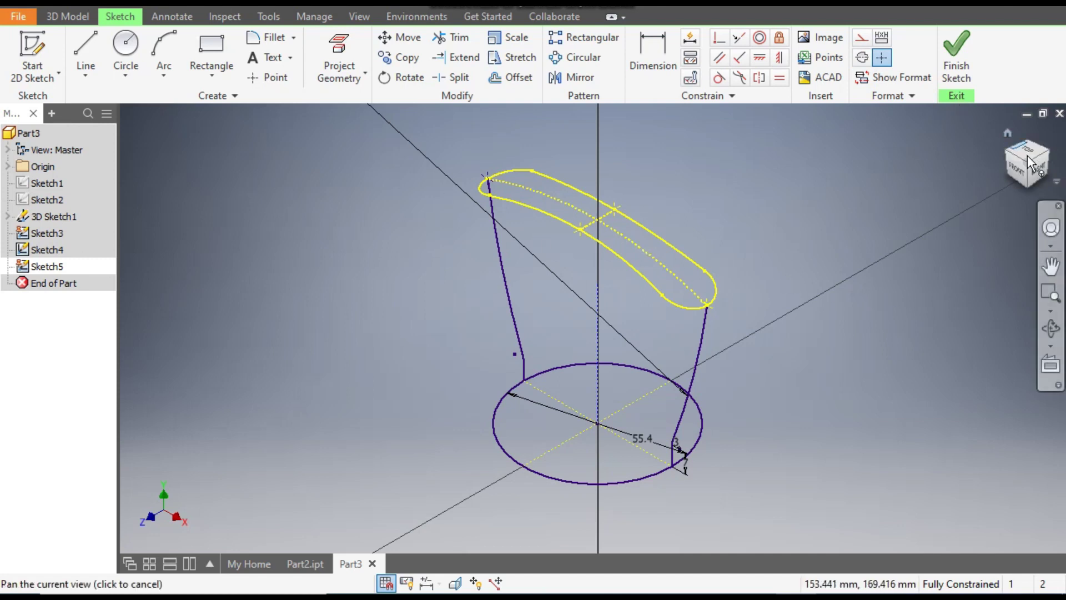
left_click(1036, 174)
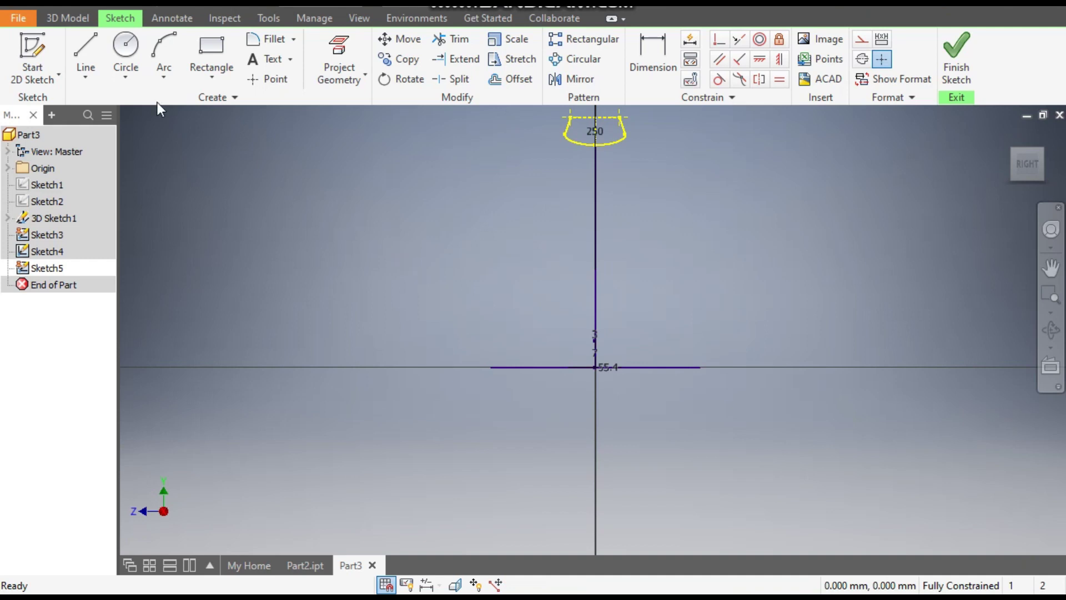
Draw a short vertical line at the top profile and another at the base's left end.
left_click(91, 51)
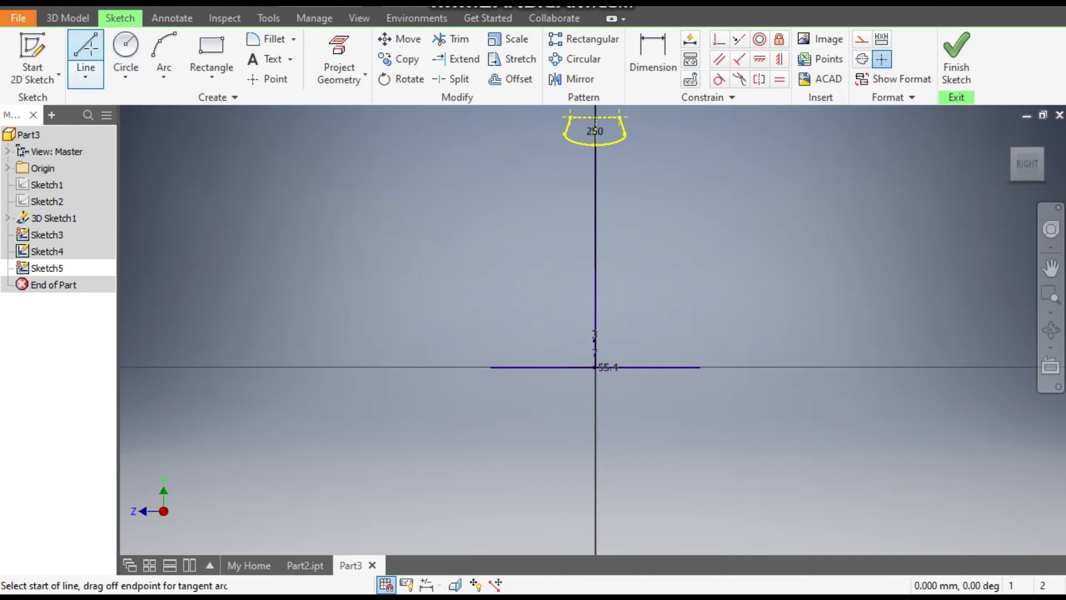
left_click(570, 117)
left_click(570, 181)
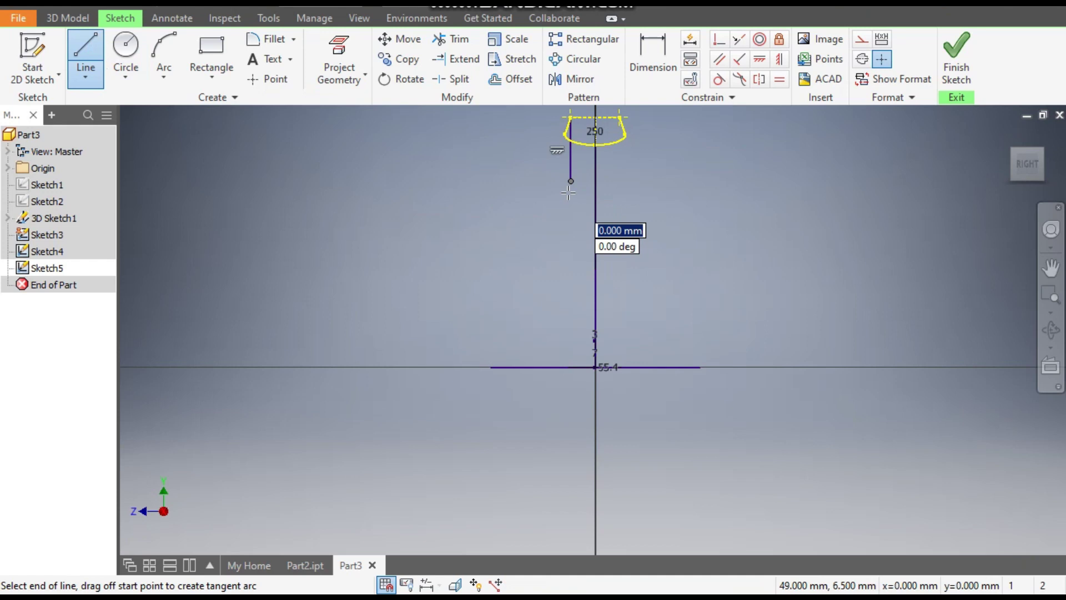
left_click(568, 193)
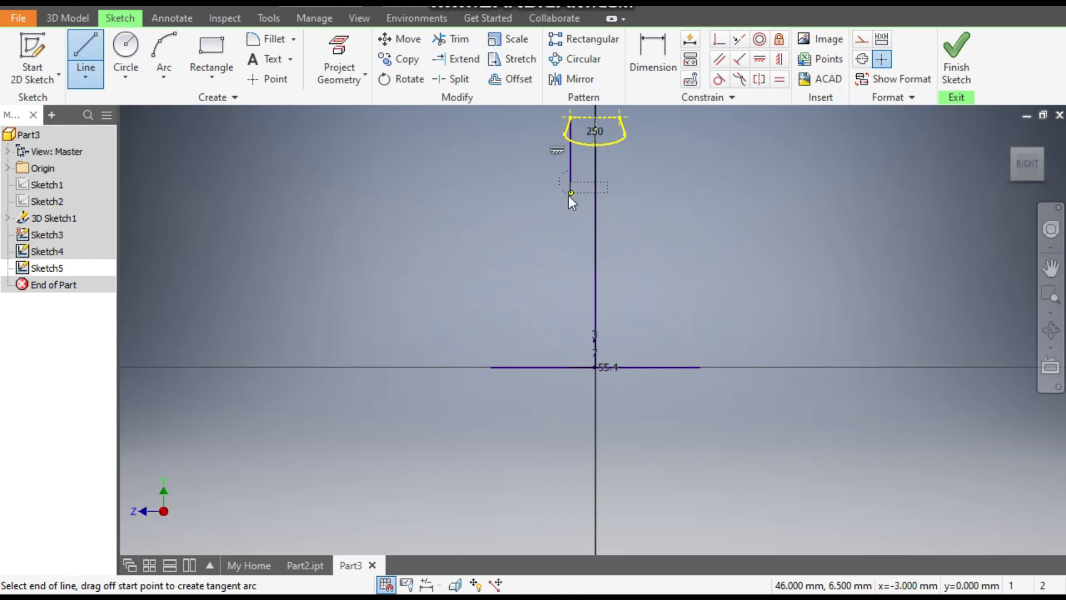
key("Escape")
left_click(85, 56)
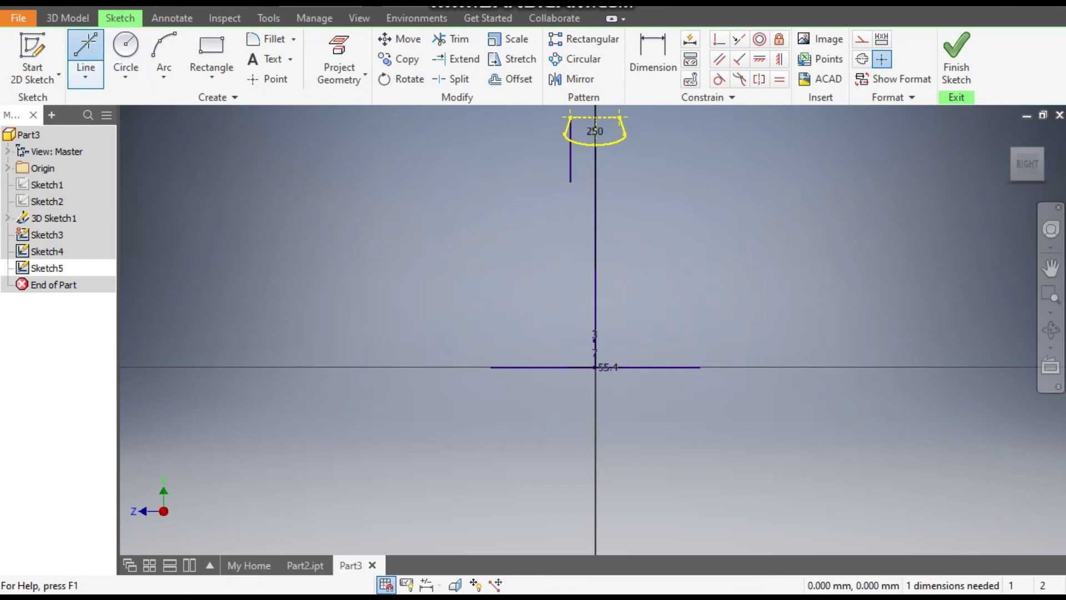
left_click(490, 366)
left_click(491, 305)
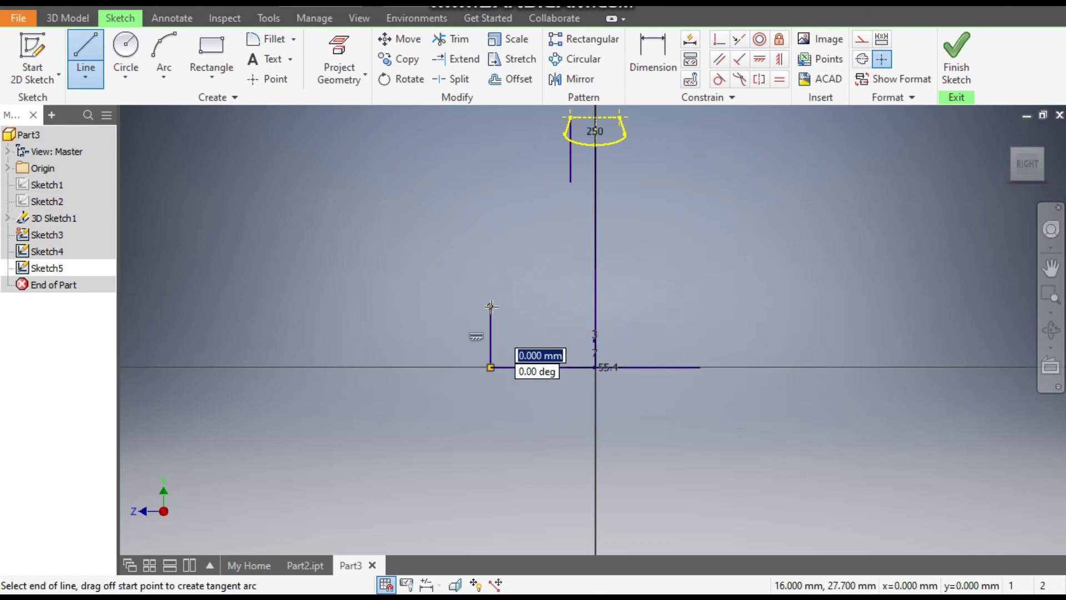
key("Escape")
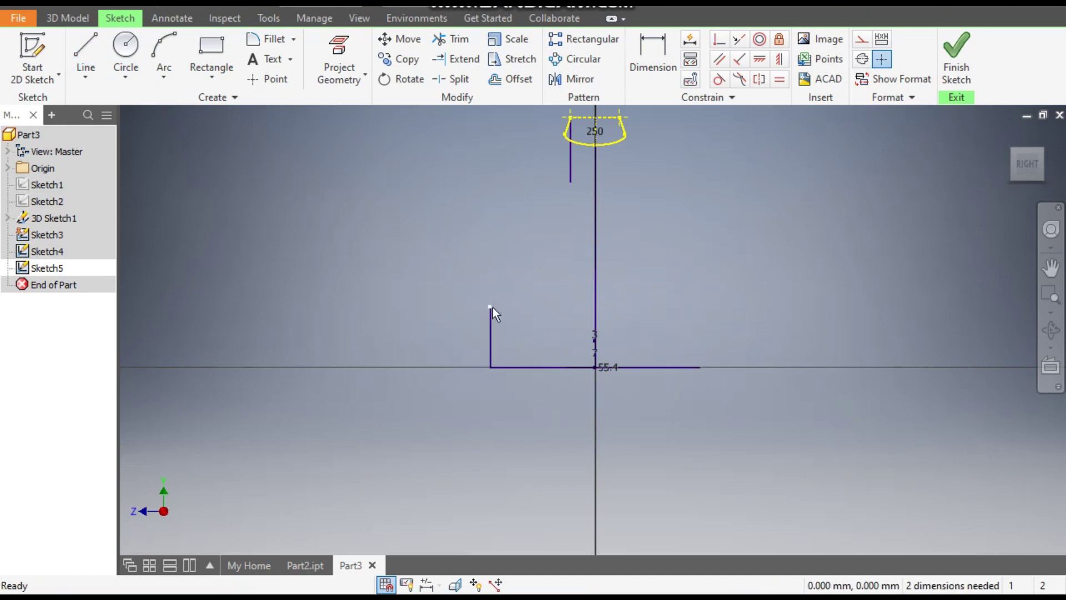
Connect the two vertical lines' ends with a three-point arc.
left_click(167, 50)
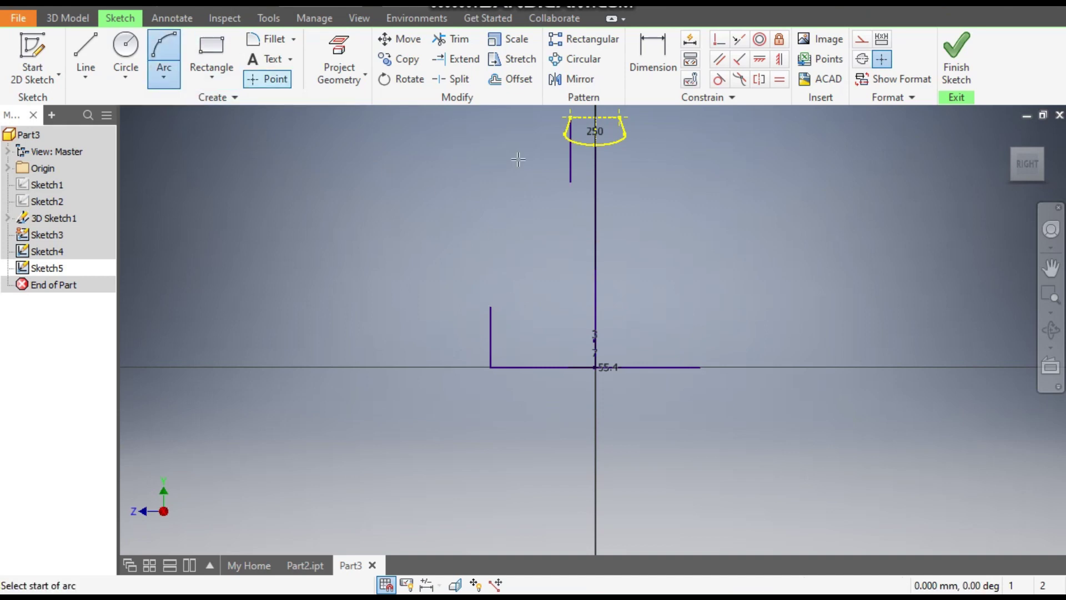
left_click(491, 306)
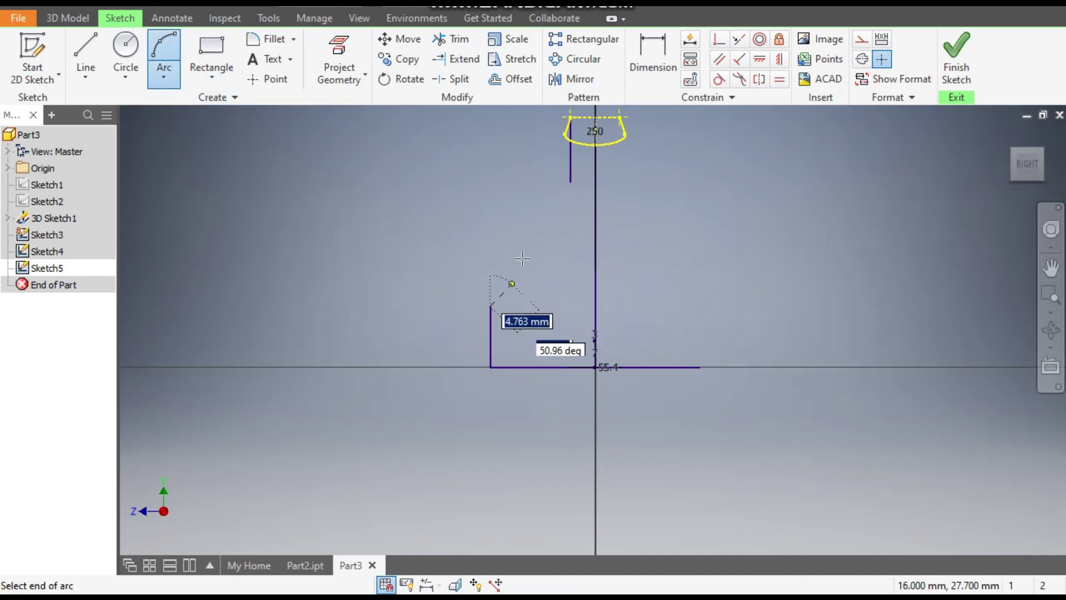
left_click(570, 182)
left_click(531, 210)
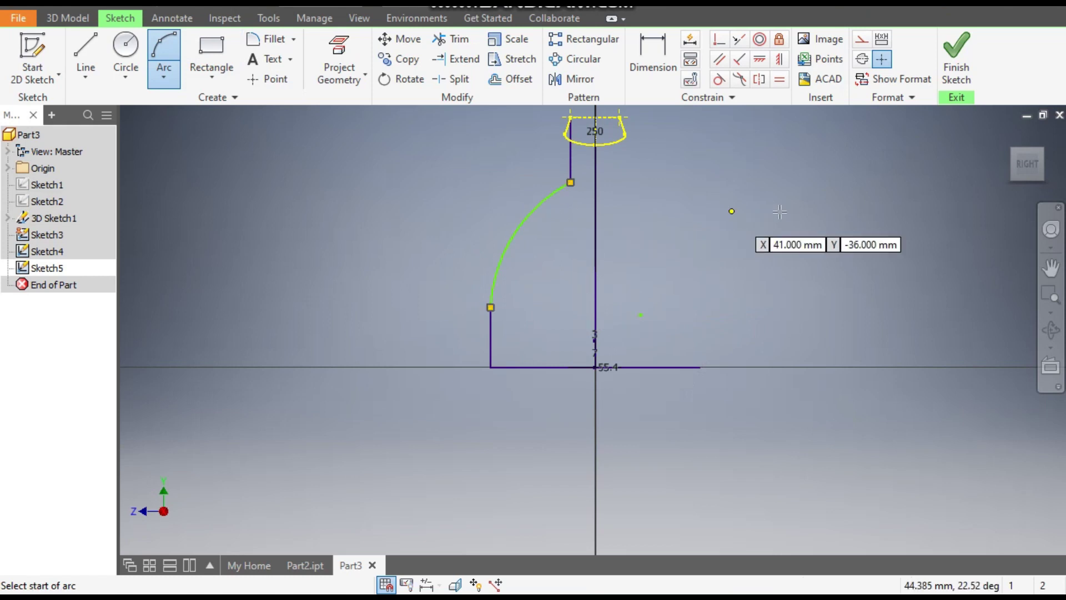
left_click(654, 68)
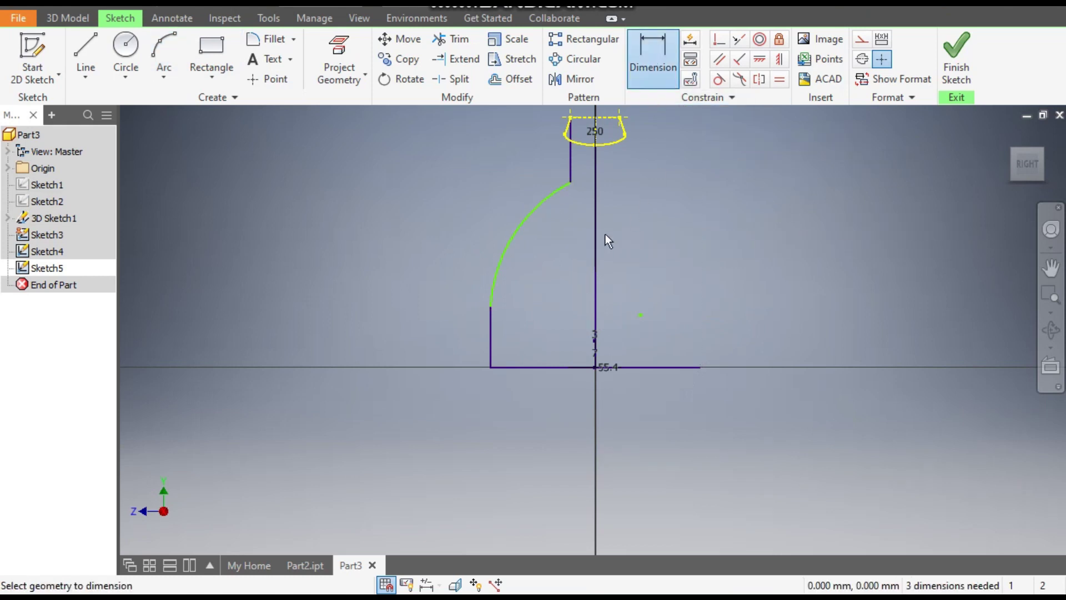
Give the arc a 248 radius and drag its upper endpoint downward.
left_click(527, 221)
left_click(564, 244)
type("248")
key("Return")
scroll(575, 298, "up", 3)
middle_click_drag(575, 298, 538, 337)
key("Escape")
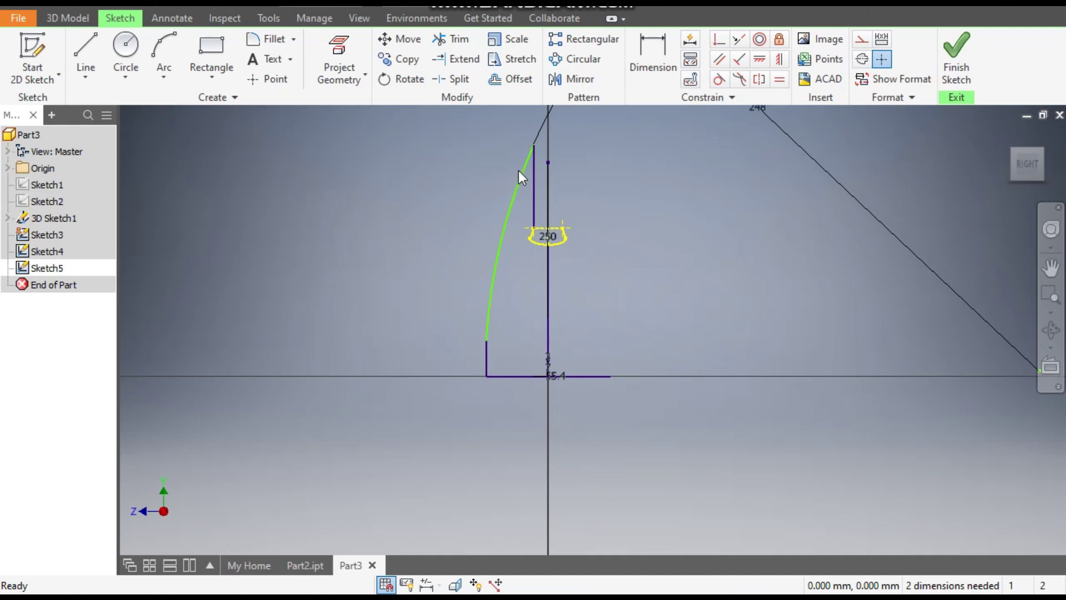
mouse_move(534, 147)
left_mouse_down()
mouse_move(525, 183)
mouse_move(533, 255)
left_mouse_up()
scroll(564, 315, "up", 3)
middle_click_drag(625, 231, 566, 208)
scroll(635, 204, "up", 4)
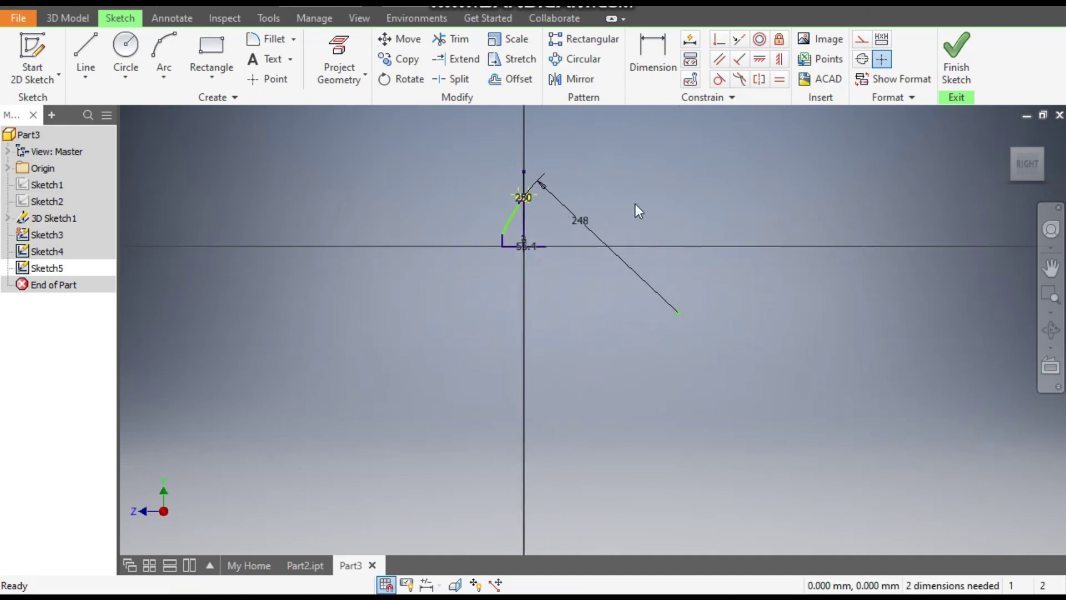
Add a 64.1 mm vertical distance dimension from the left line's endpoint.
left_click(652, 55)
left_click(737, 418)
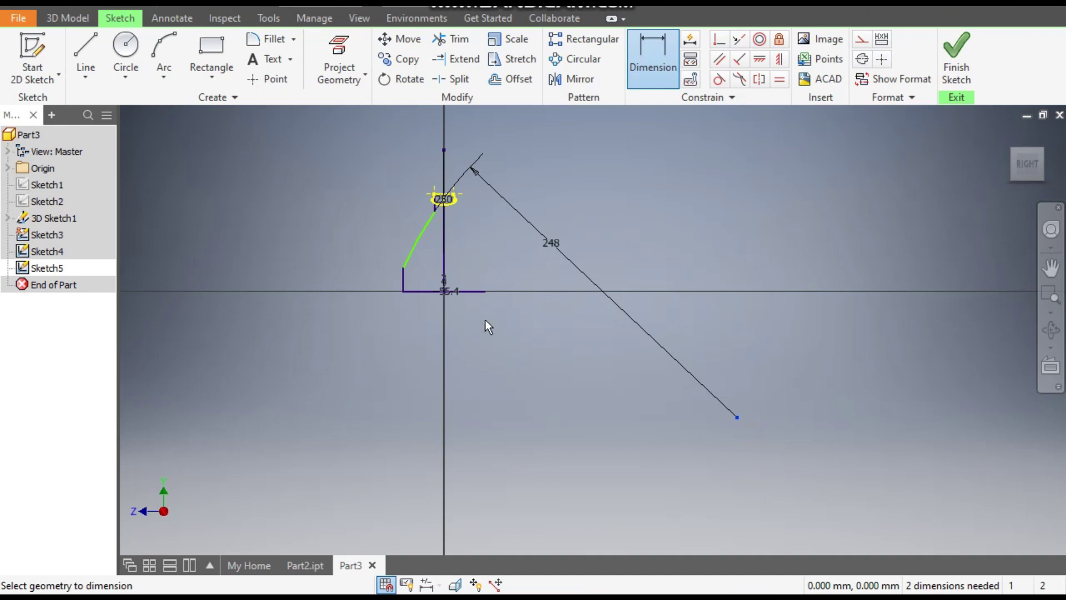
left_click(444, 290)
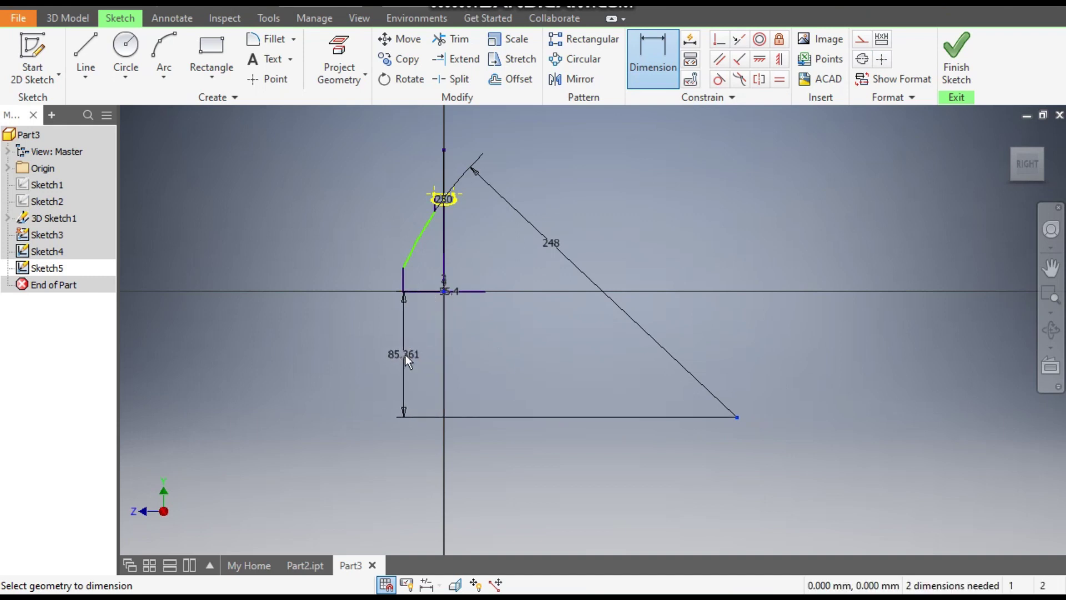
left_click(403, 354)
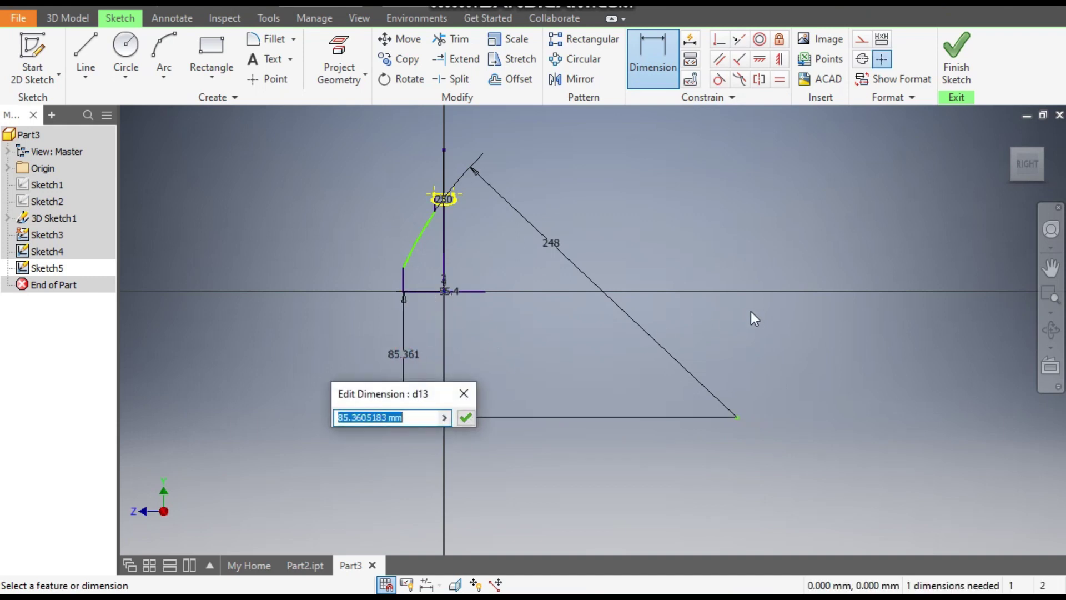
type("64")
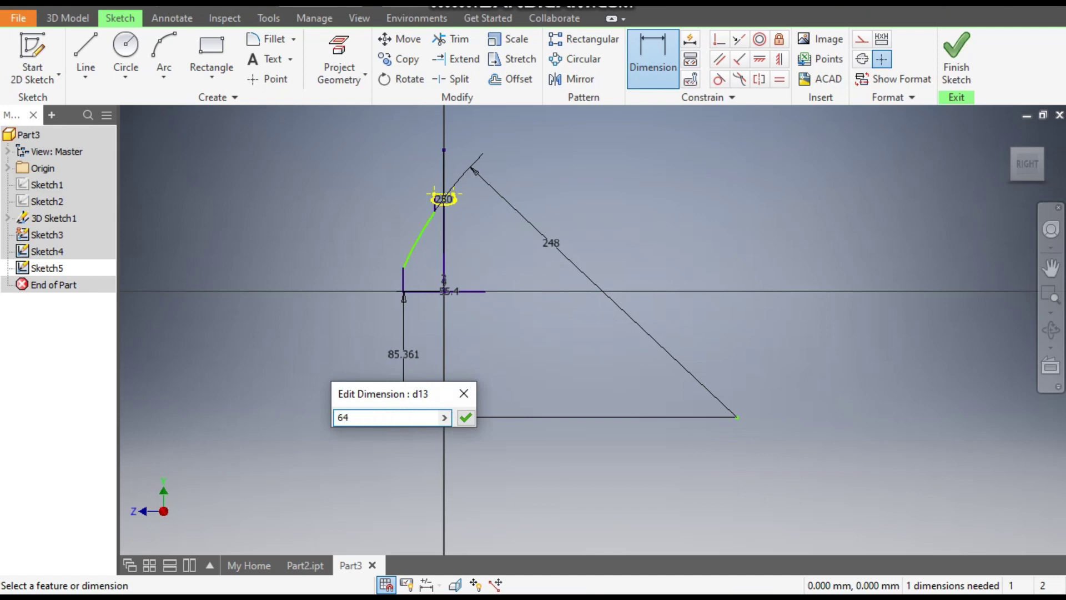
type(".1")
key("Return")
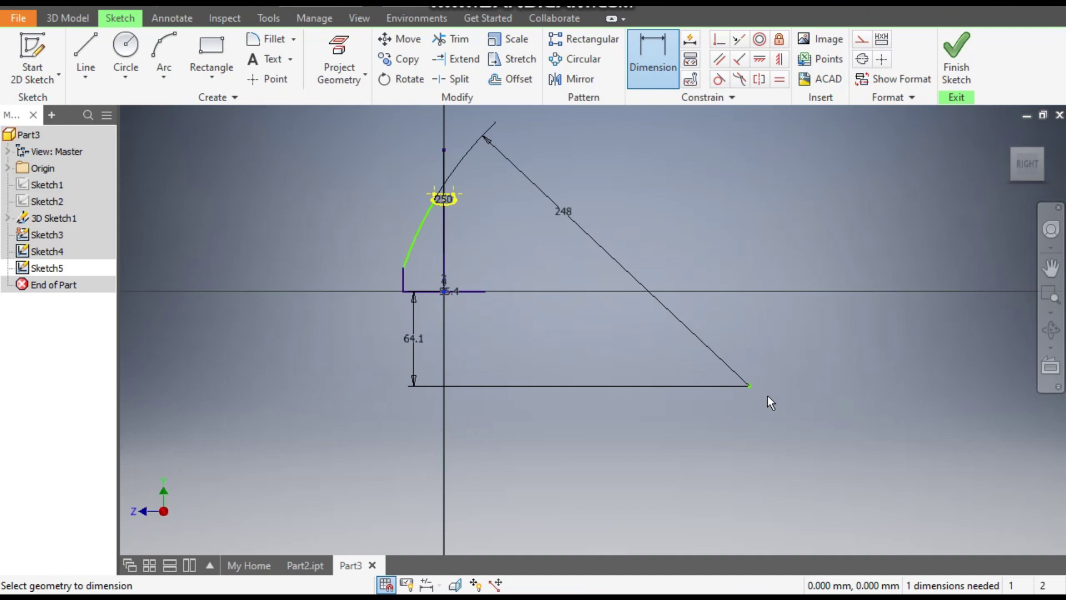
Dimension the triangle's base width to 210 below the triangle.
left_click(748, 385)
left_click(616, 462)
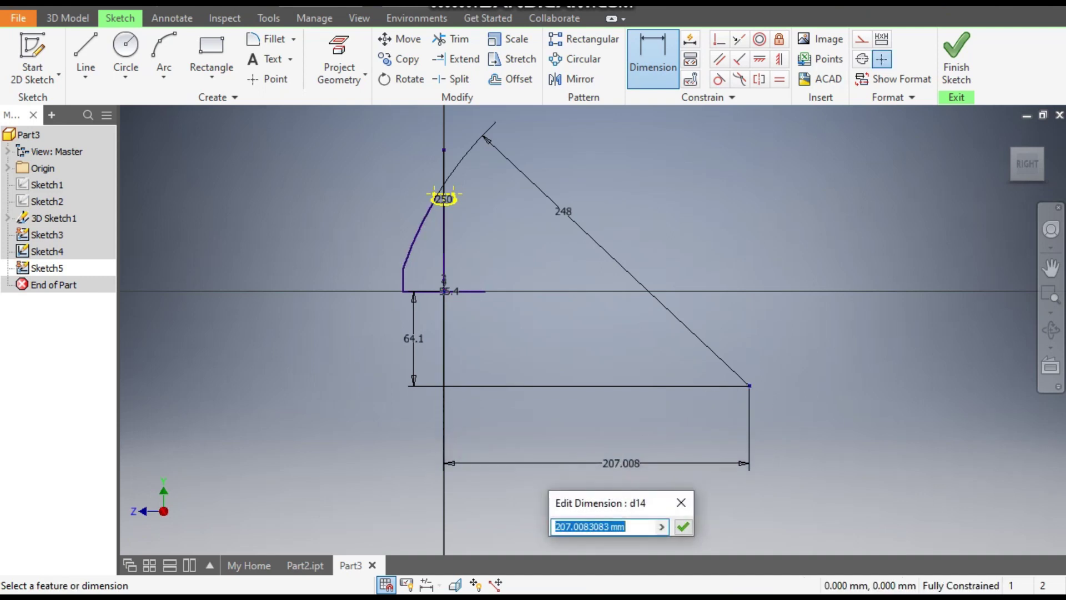
type("21")
key("Return")
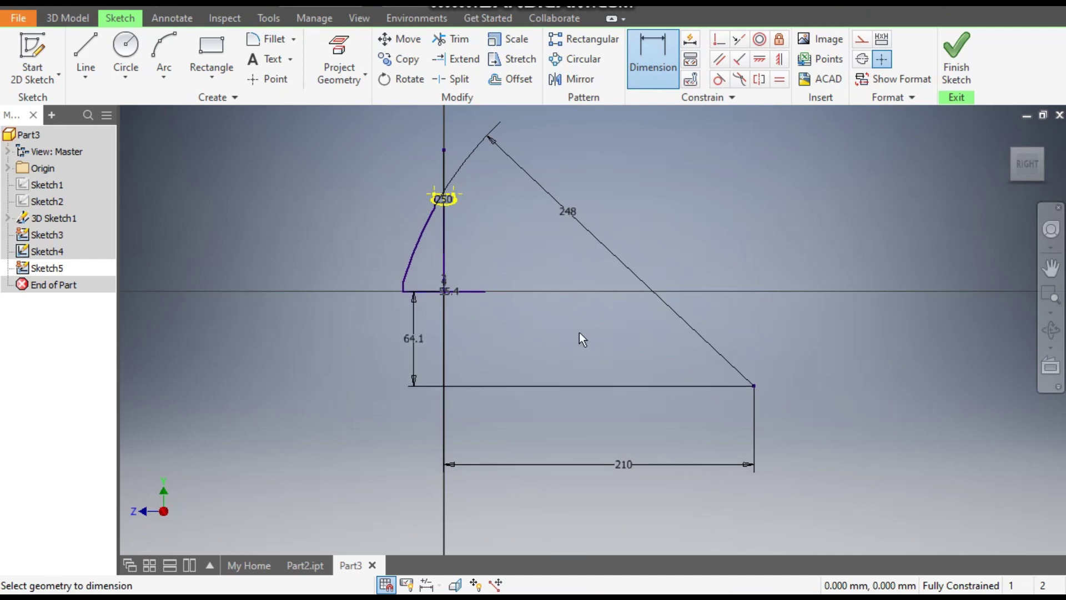
scroll(434, 214, "up", 5)
scroll(466, 219, "down", 3)
middle_click_drag(524, 231, 605, 240)
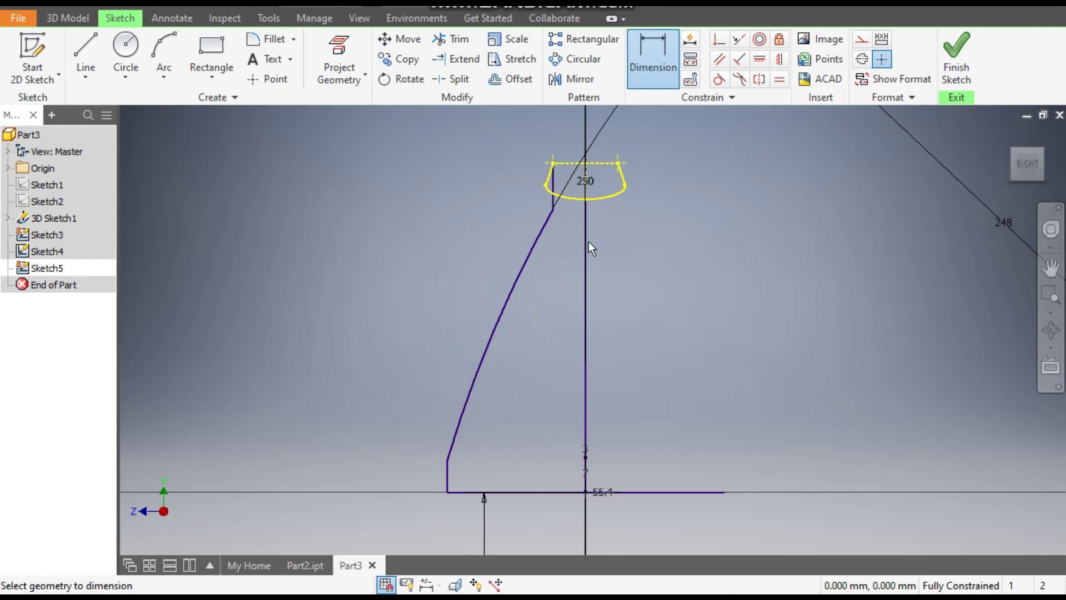
Round the top corner with a radius-5 fillet, undoing the extra bottom-corner fillet.
left_click(272, 40)
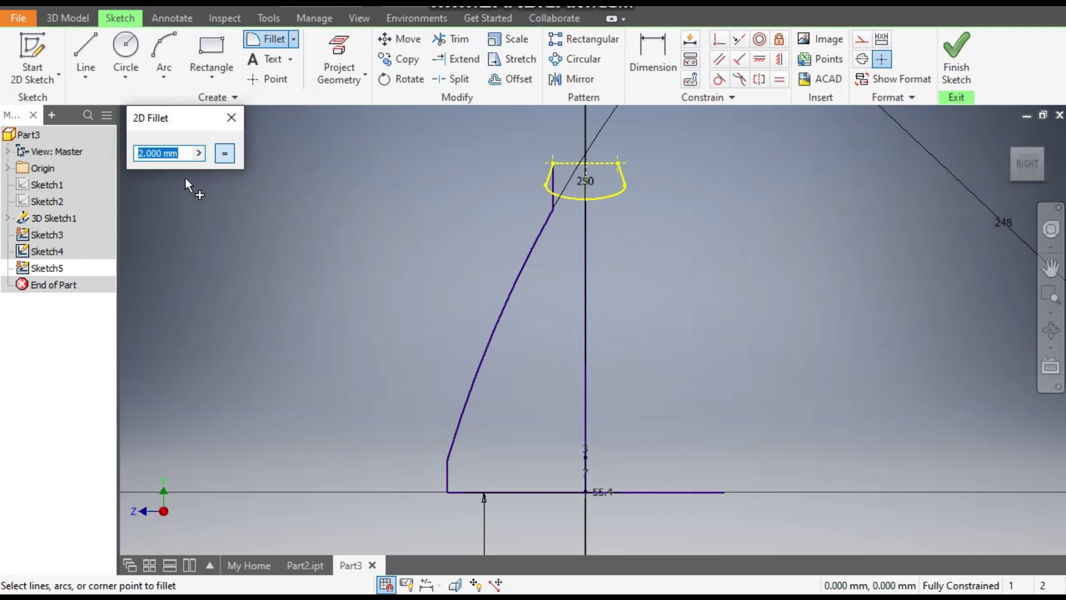
type("5")
left_click(549, 198)
left_click(542, 228)
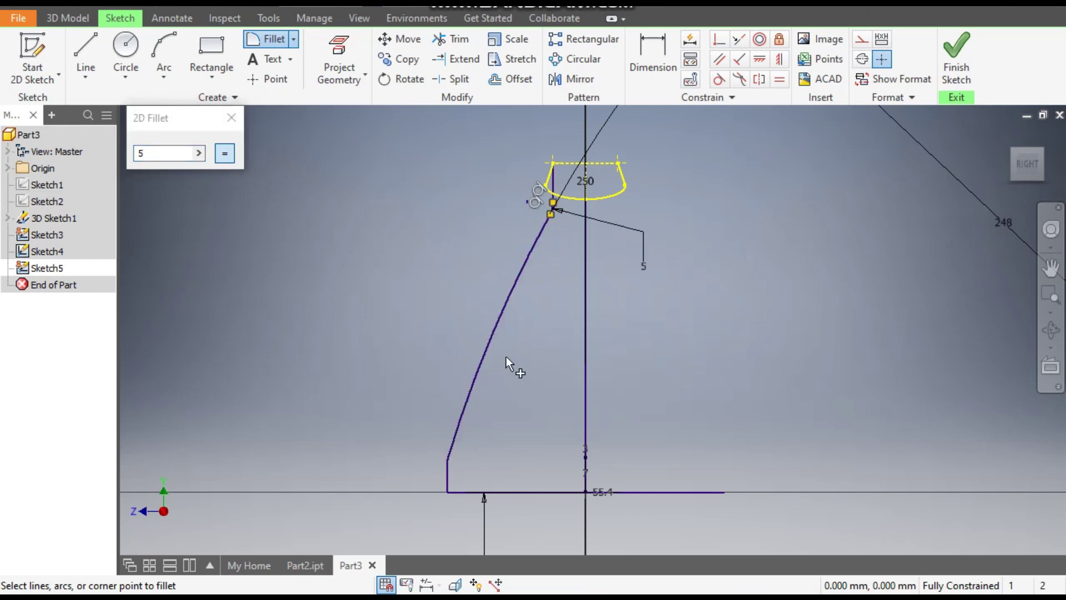
scroll(441, 489, "up", 3)
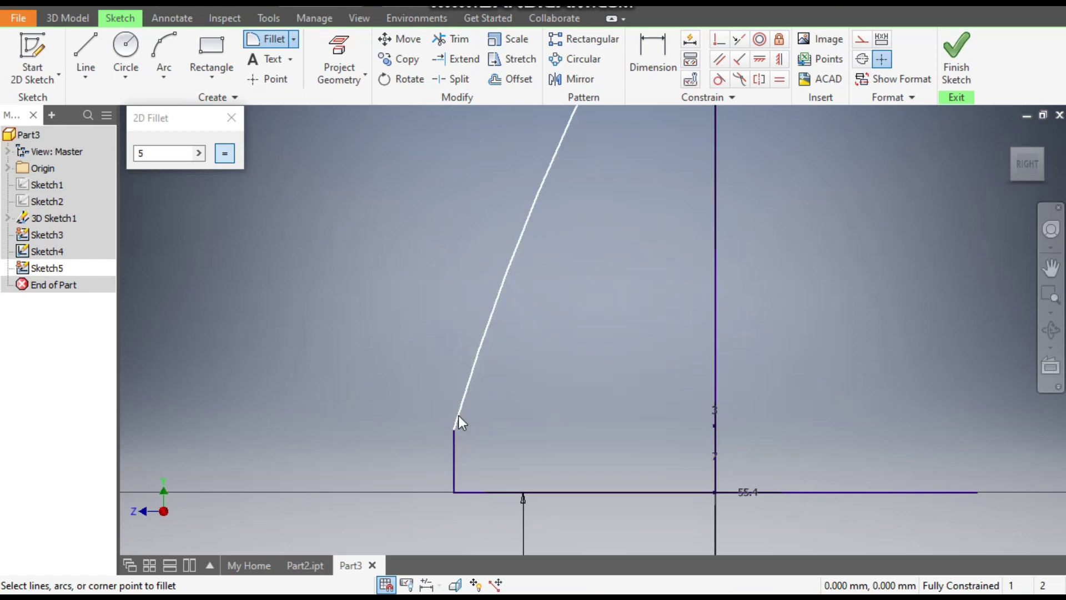
left_click(455, 444)
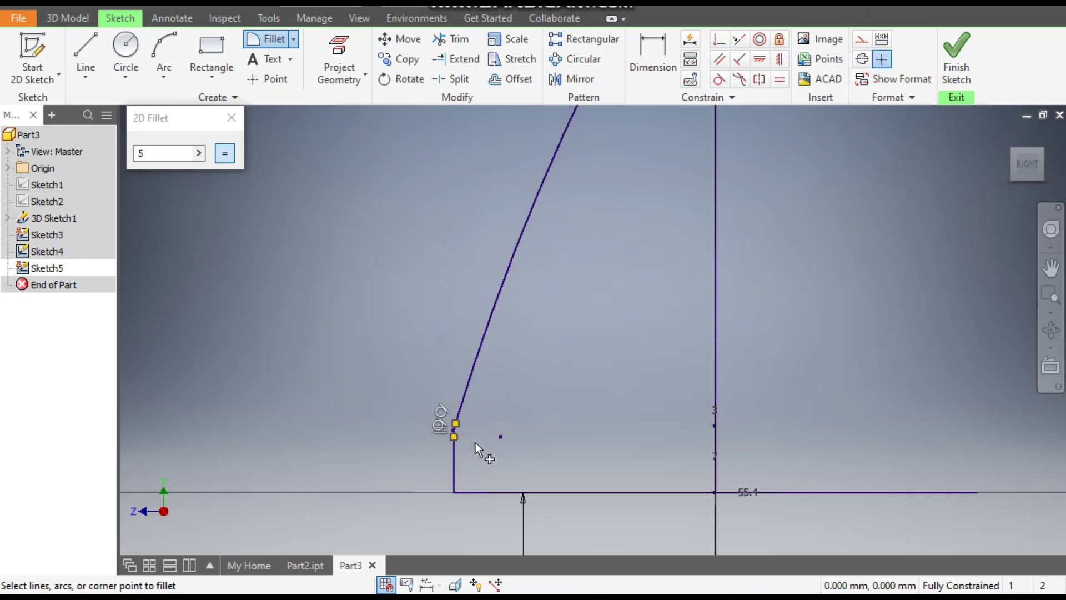
left_click(231, 118)
scroll(459, 435, "up", 3)
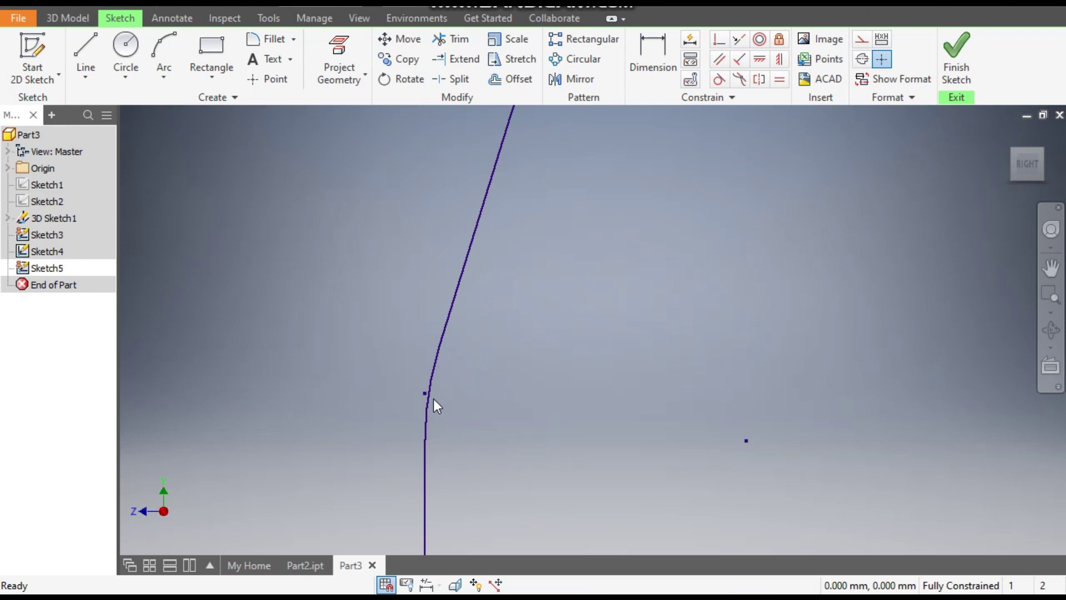
key("ctrl+z")
scroll(432, 401, "down", 4)
key("F5")
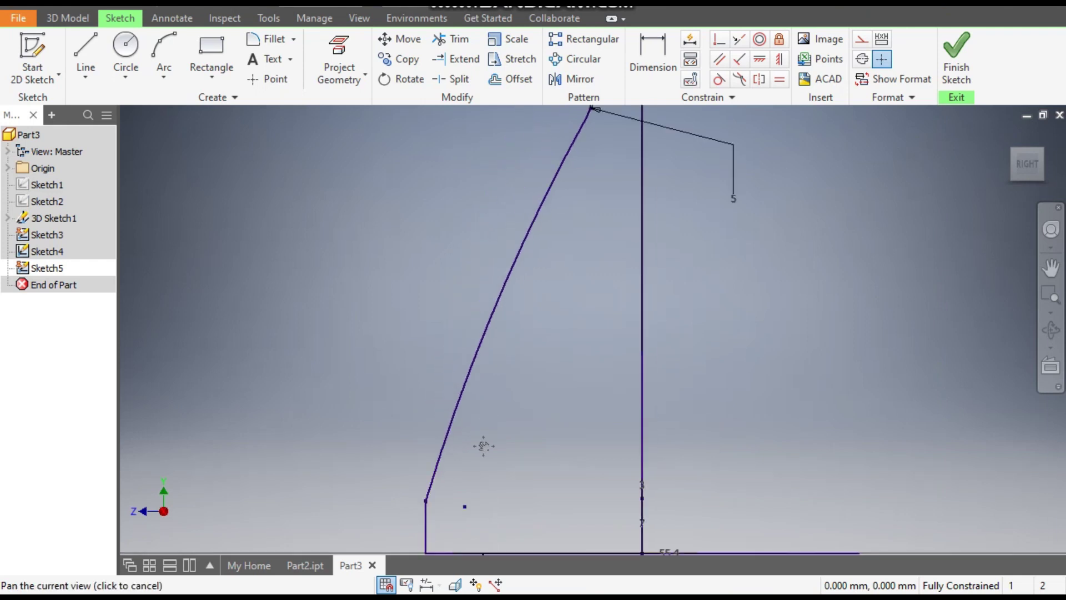
key("F5")
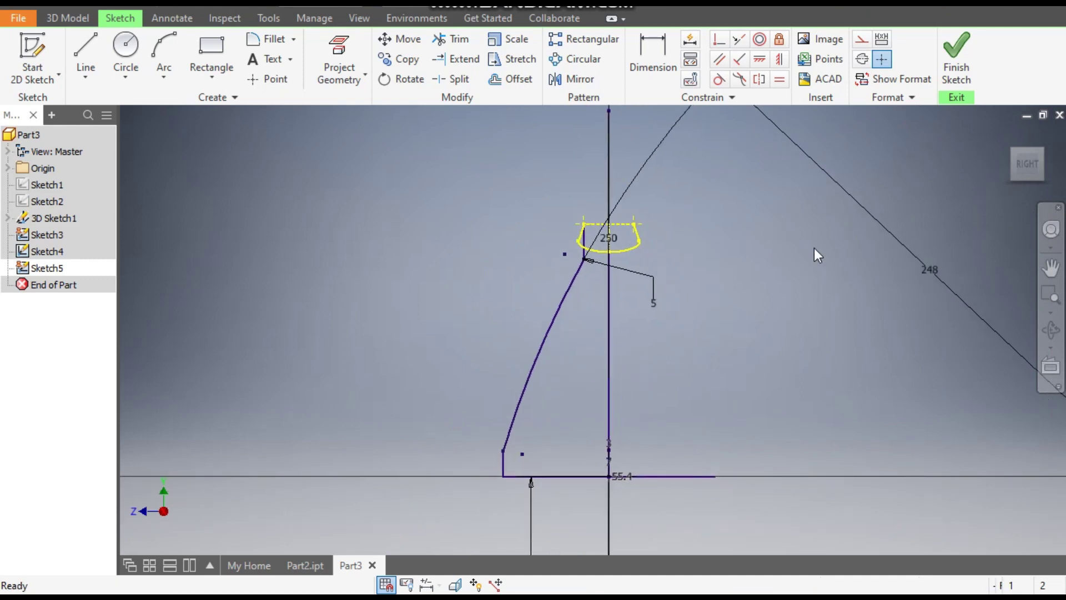
Draw a vertical construction line up the axis from the axis intersection.
key("l")
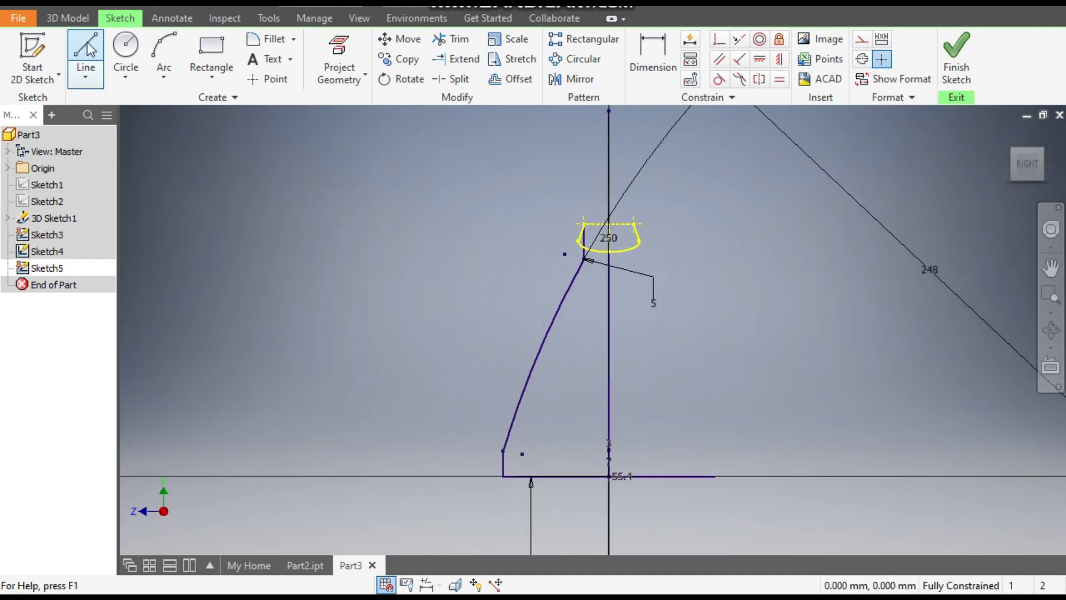
left_click(609, 476)
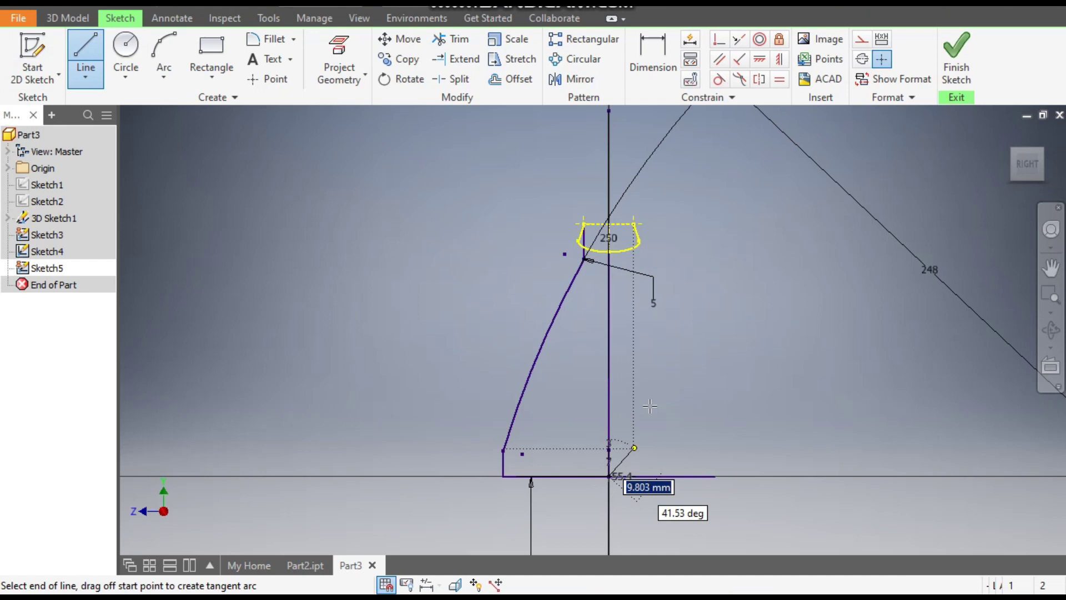
left_click(610, 336)
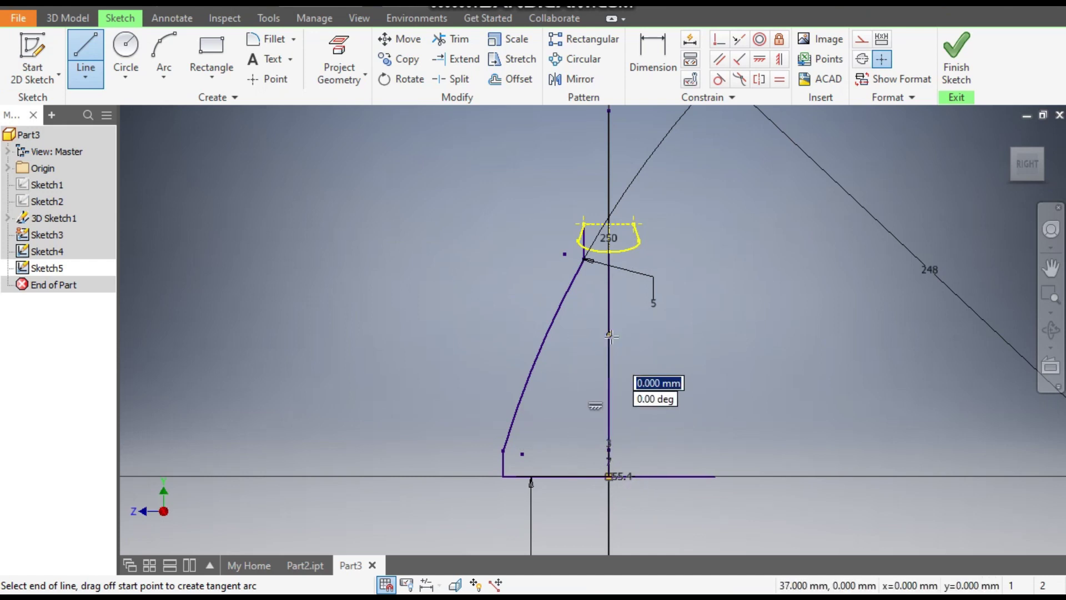
key("Escape")
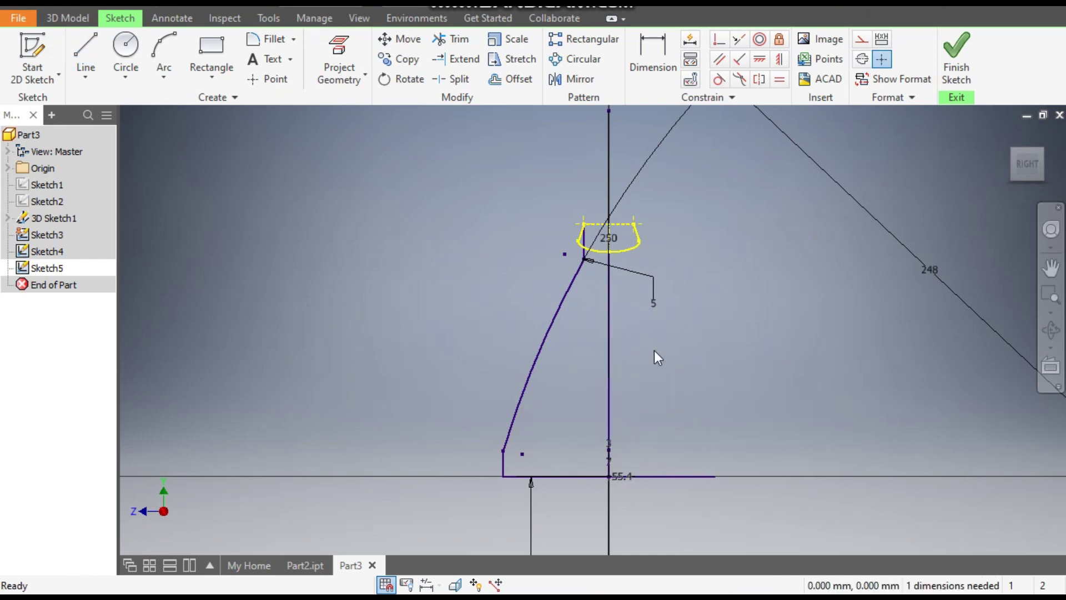
left_click(612, 359)
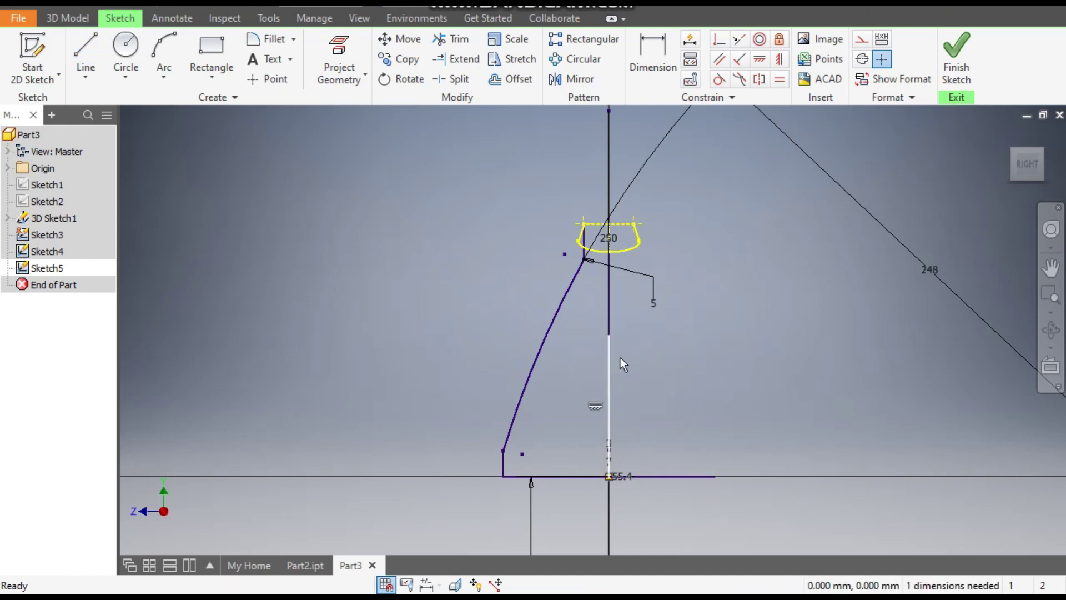
left_click(862, 40)
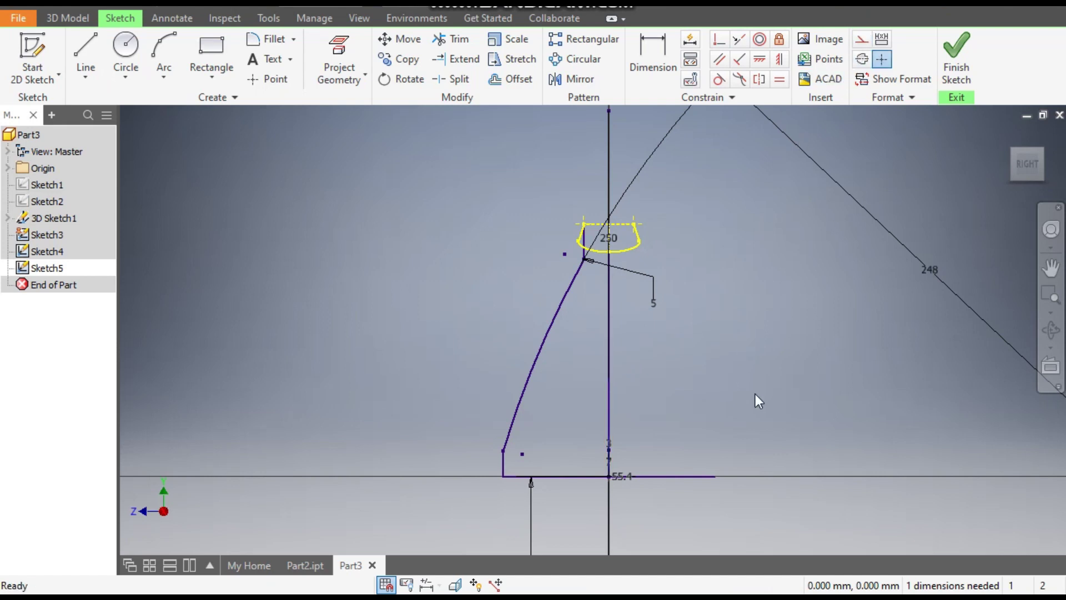
Mirror the half profile to the right across the construction line and finish the sketch.
left_click(573, 79)
scroll(588, 248, "down", 3)
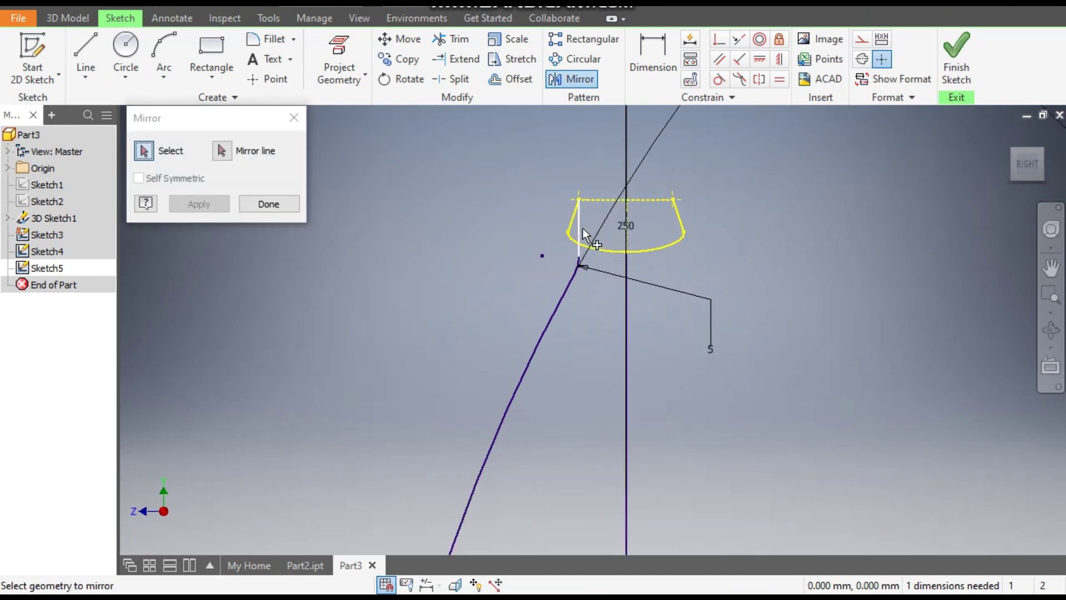
scroll(579, 262, "down", 4)
left_click(545, 331)
scroll(535, 208, "up", 5)
scroll(427, 506, "down", 3)
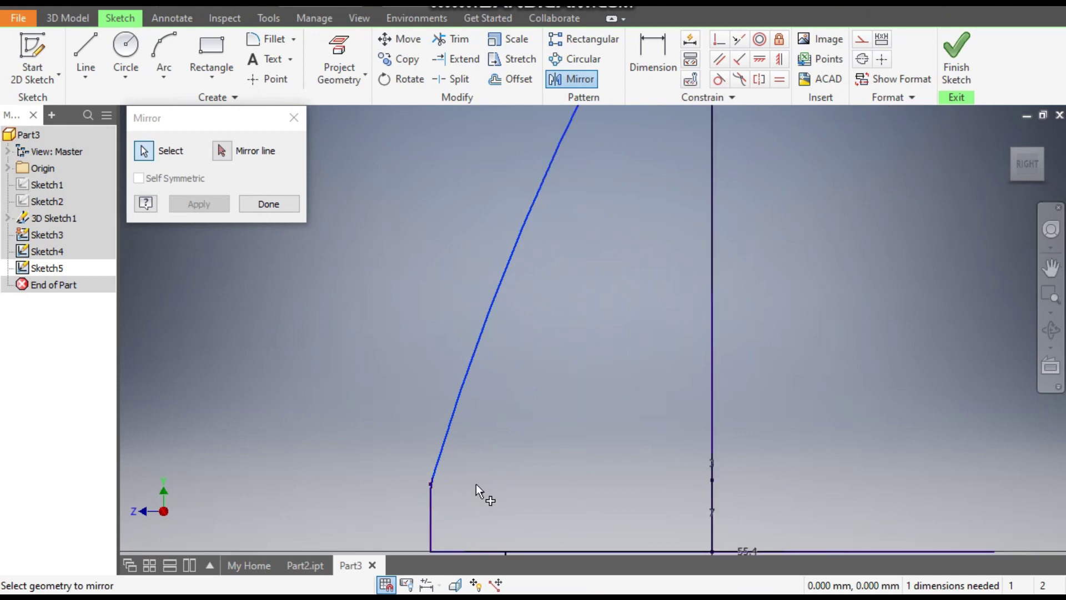
middle_click_drag(478, 399, 543, 256)
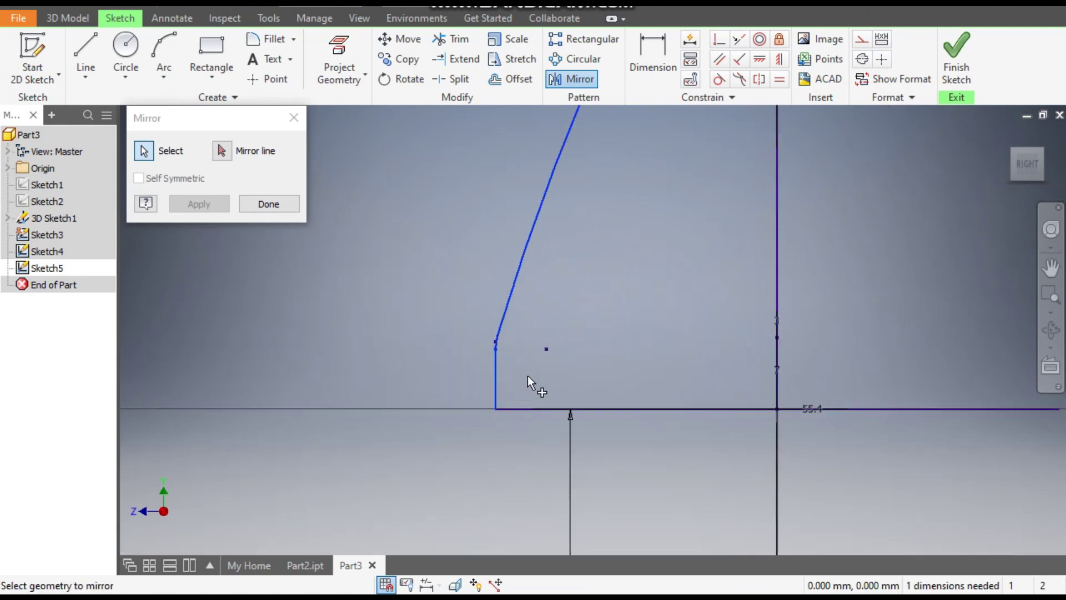
scroll(539, 356, "up", 3)
middle_click_drag(538, 356, 464, 471)
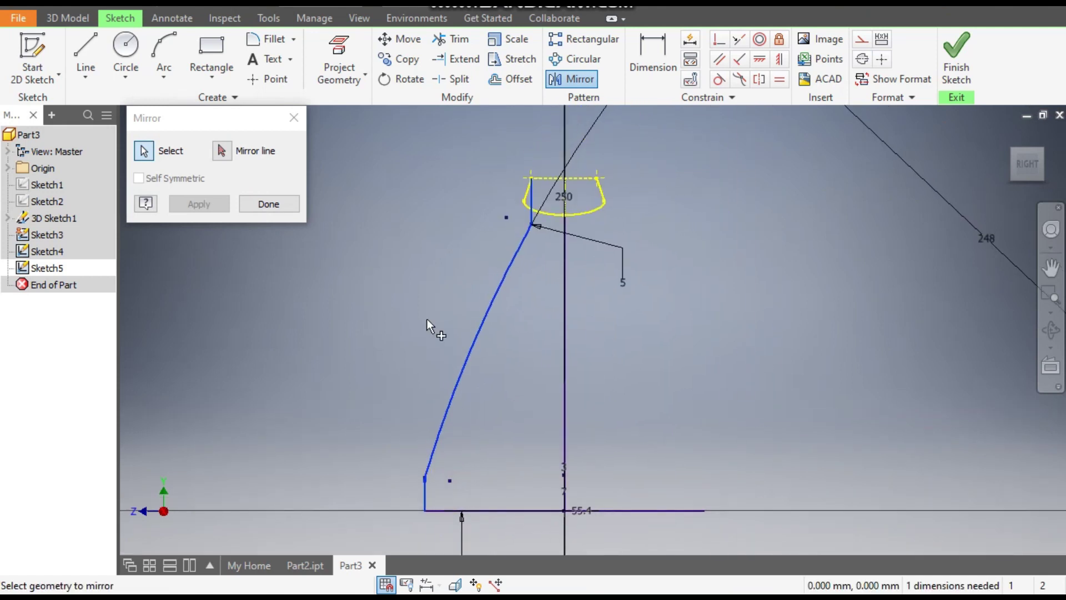
left_click(228, 154)
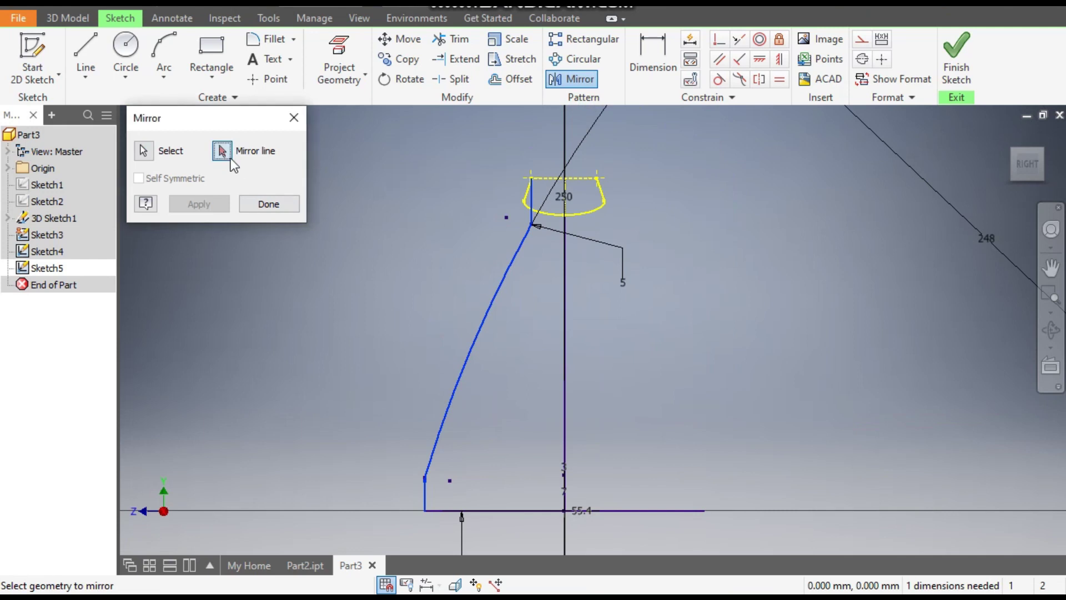
left_click(568, 438)
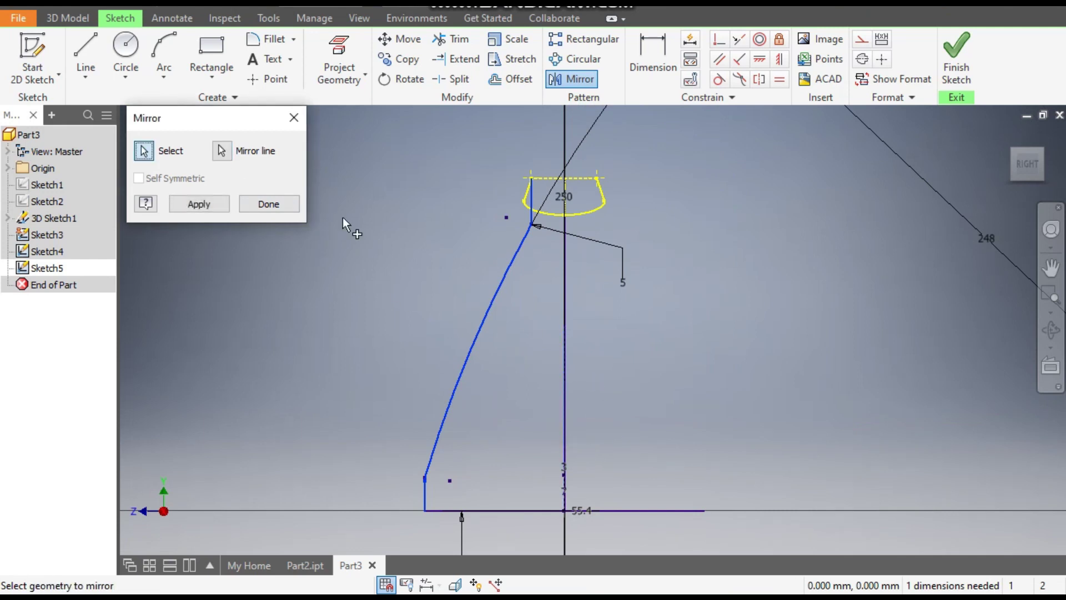
left_click(200, 203)
left_click(269, 204)
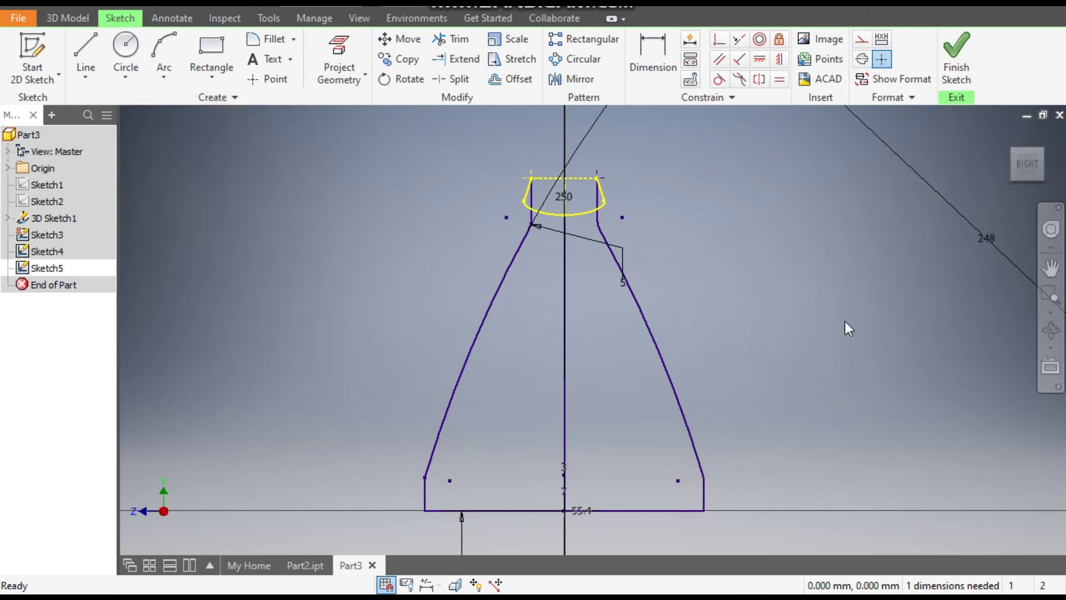
left_click(957, 61)
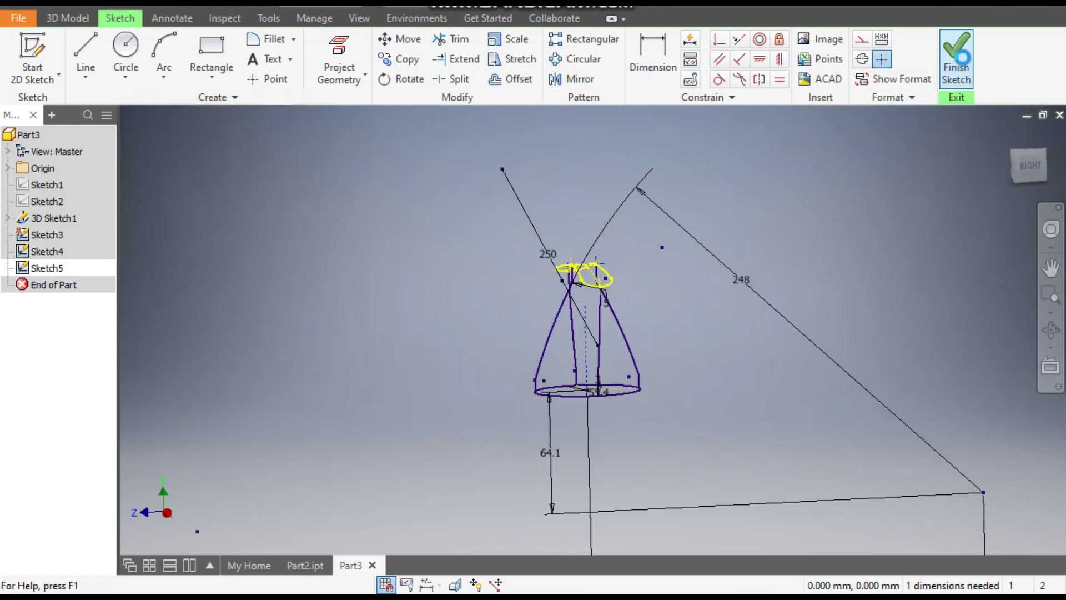
Bring up the Loft dialog with no sections or rails chosen.
middle_click_drag(583, 353, 571, 428)
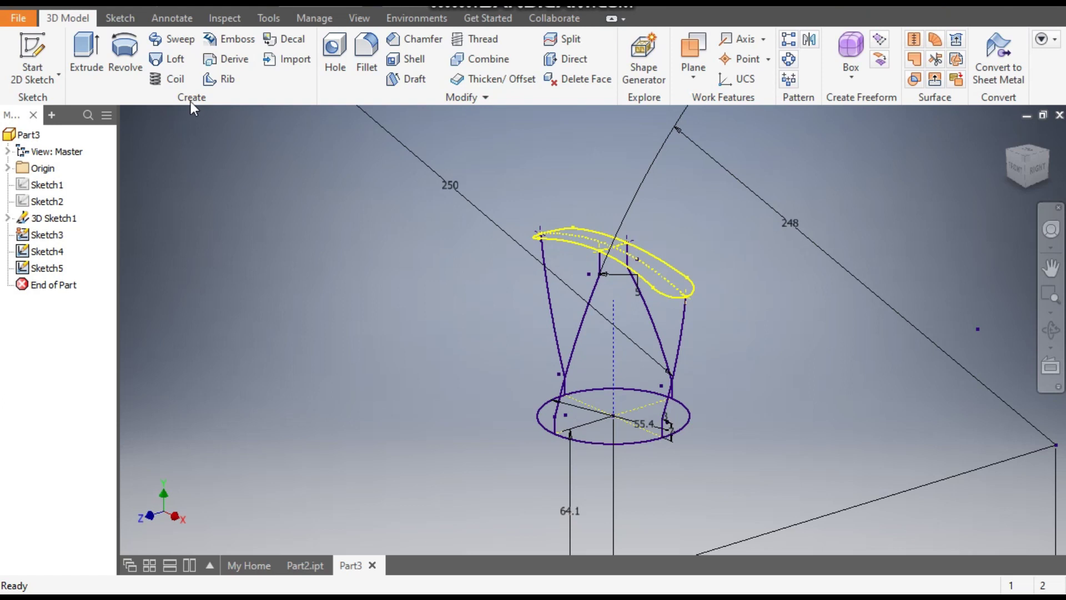
left_click(174, 61)
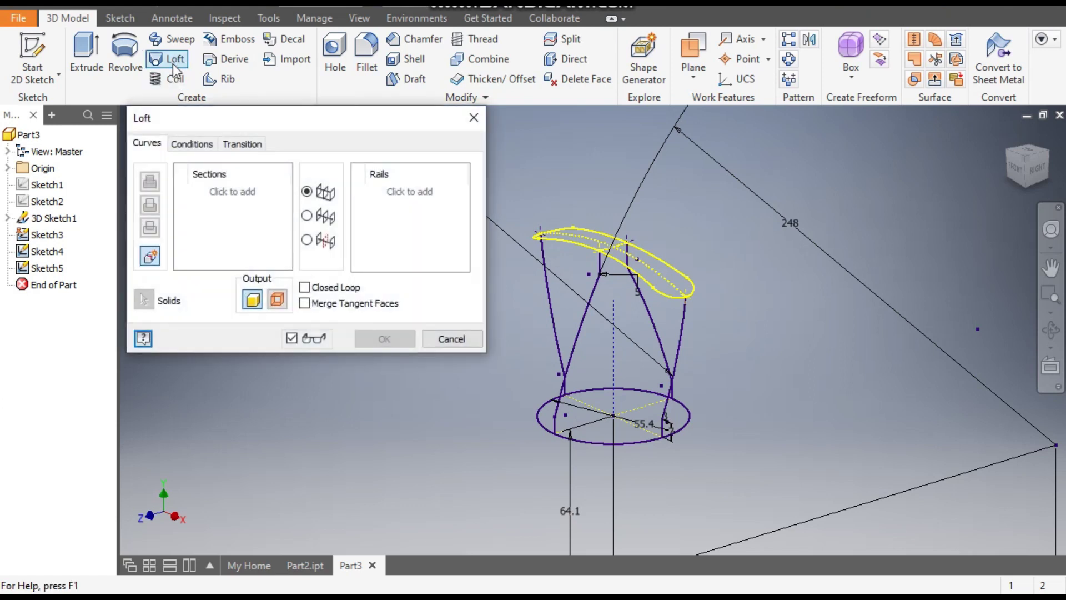
Set the loft to surface output with the top slot and bottom circle as sections.
left_click(280, 300)
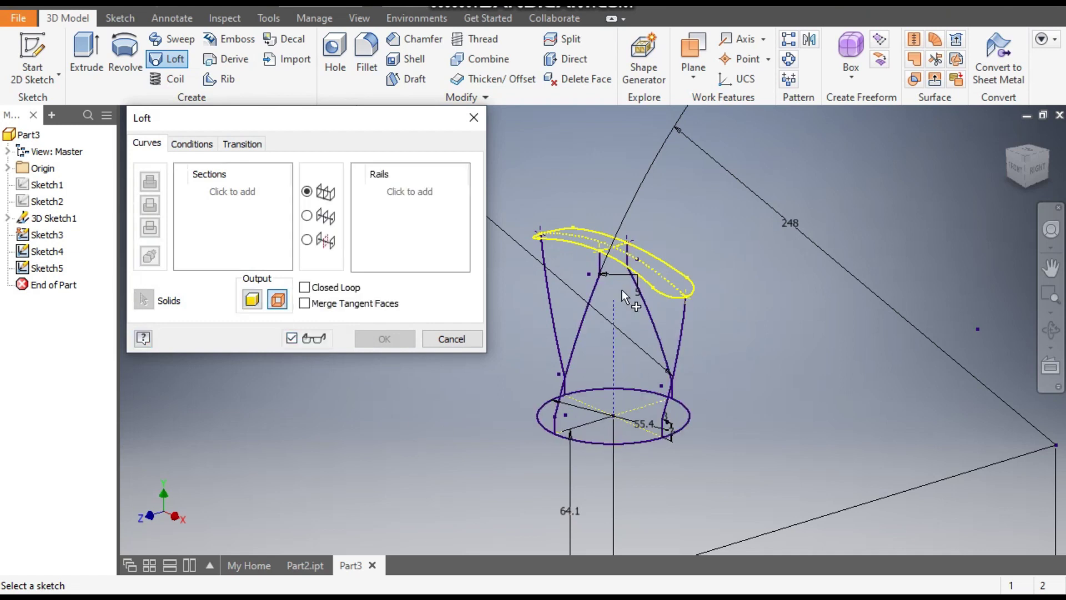
left_click(634, 274)
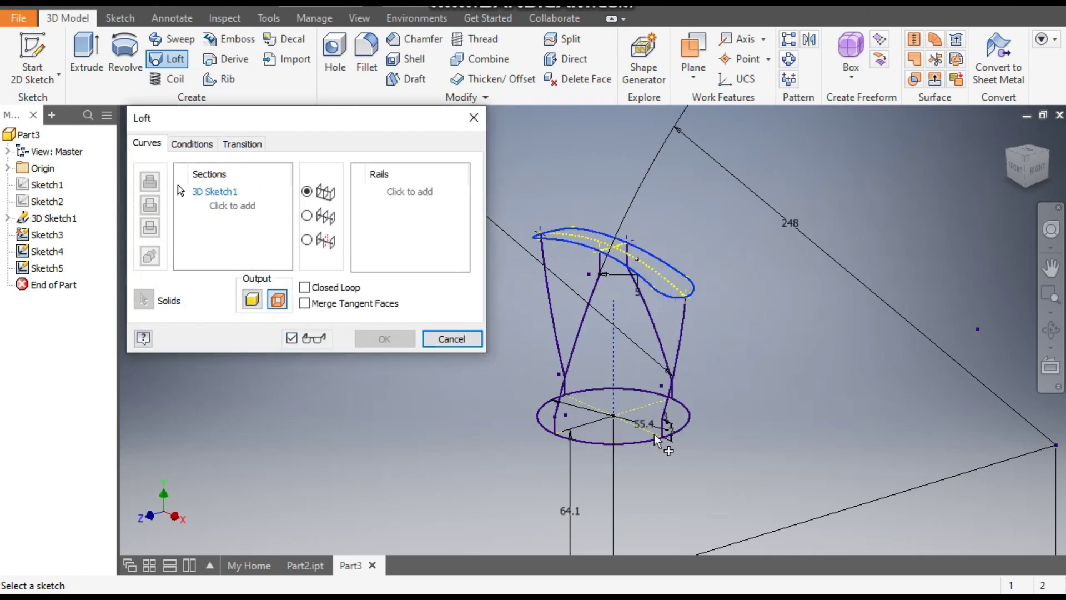
left_click(631, 449)
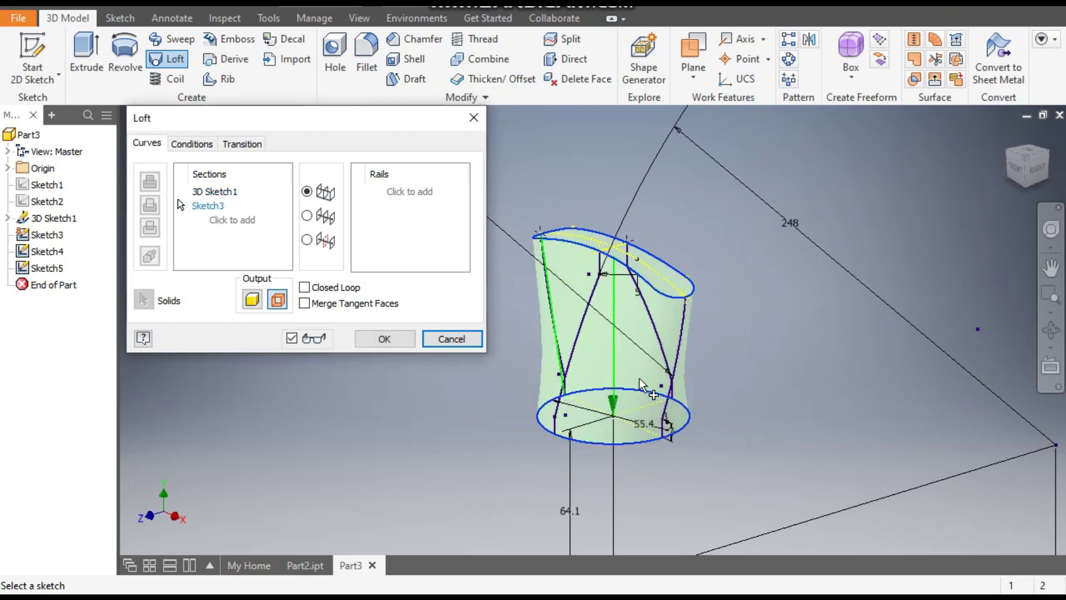
Add the left side curve and two Sketch4 profile edges as loft rails.
left_click(408, 195)
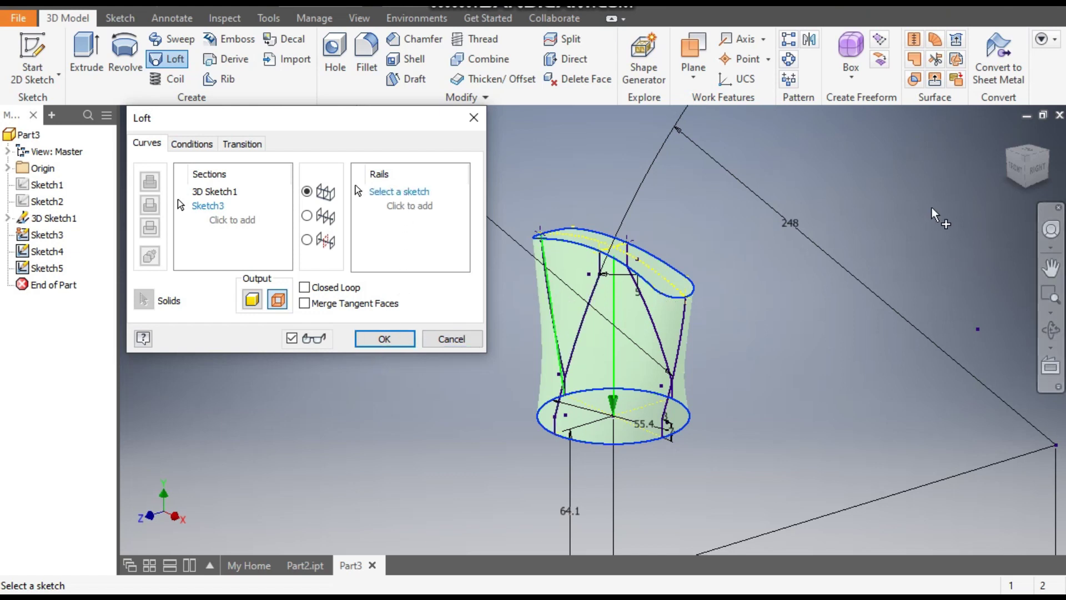
left_click(1015, 167)
scroll(569, 333, "up", 10)
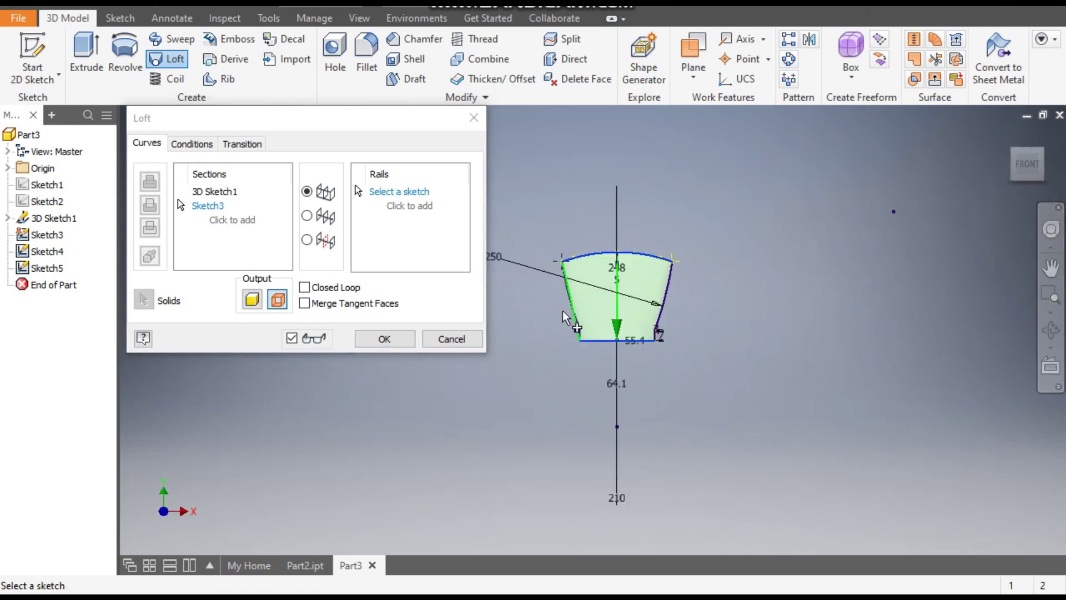
left_click(580, 297)
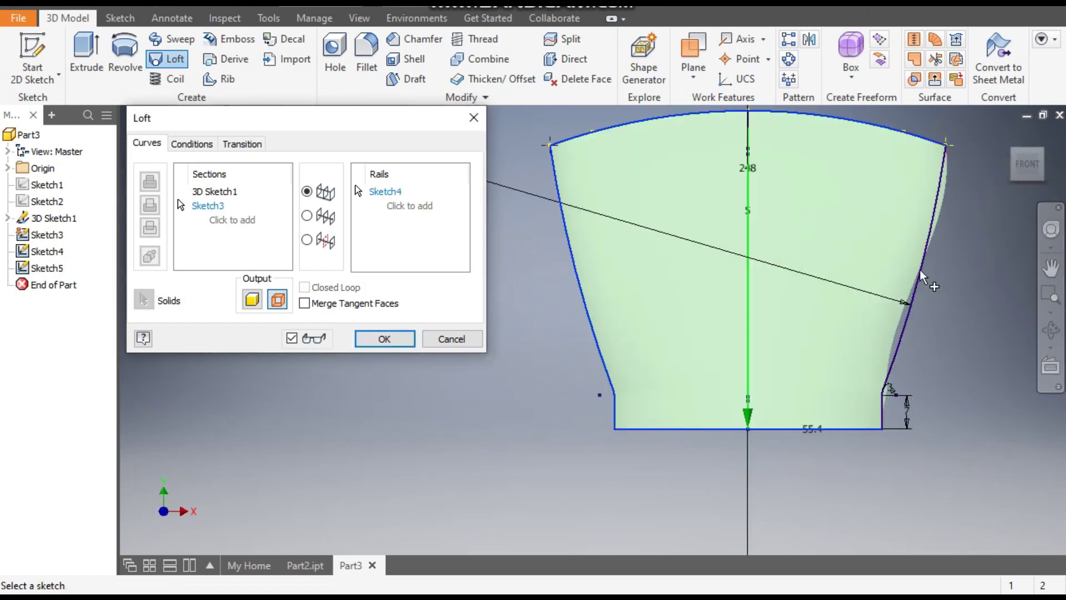
left_click(411, 208)
left_click(928, 280)
left_click(1011, 145)
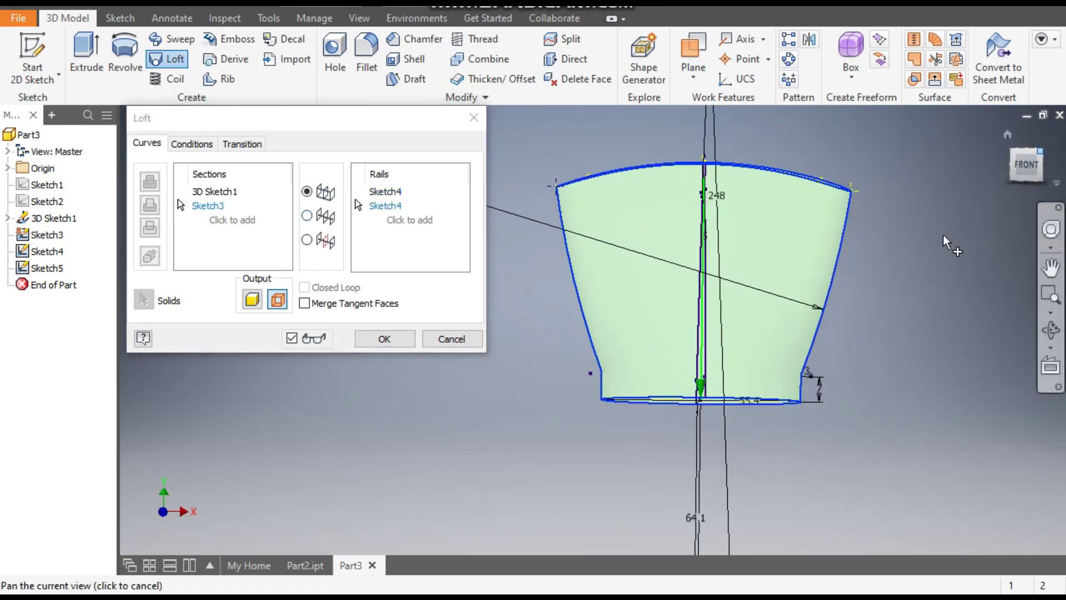
scroll(596, 328, "up", 8)
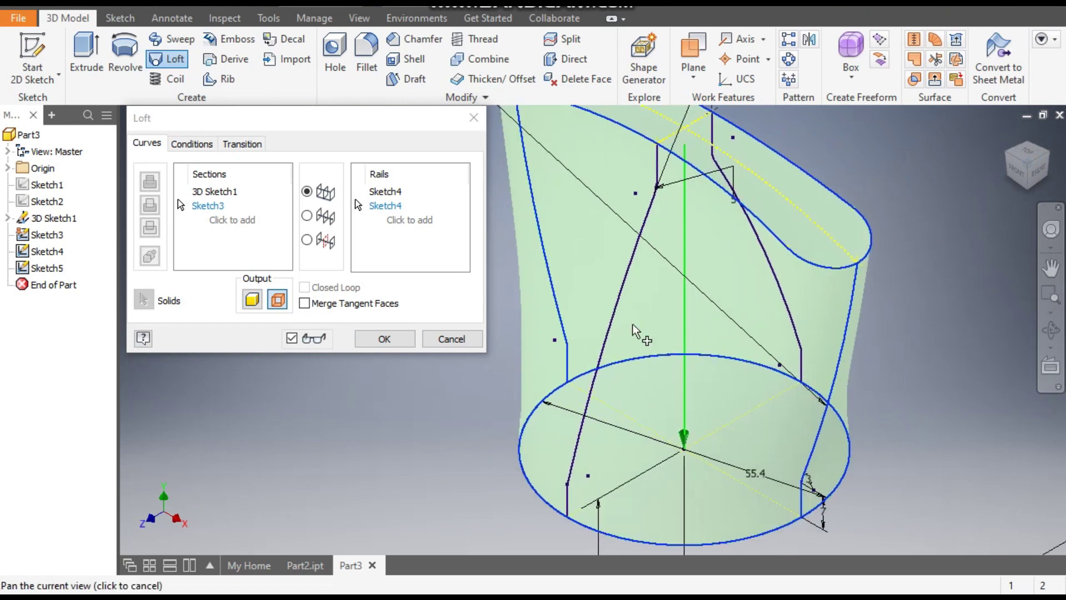
Add two Sketch5 lines as rails and create the loft surface LoftSrf1.
left_click(413, 222)
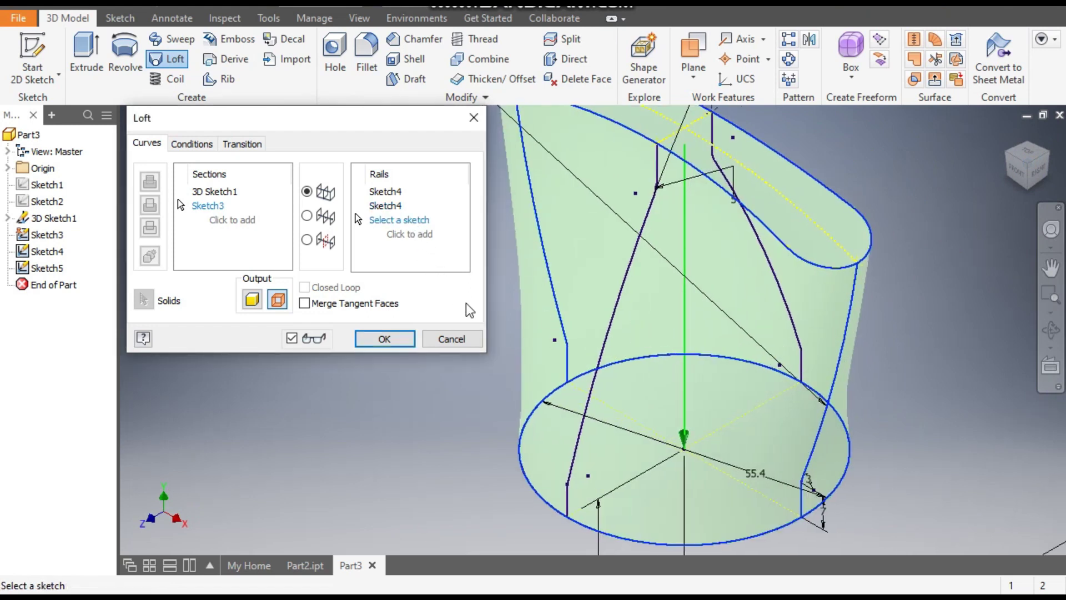
left_click(619, 305)
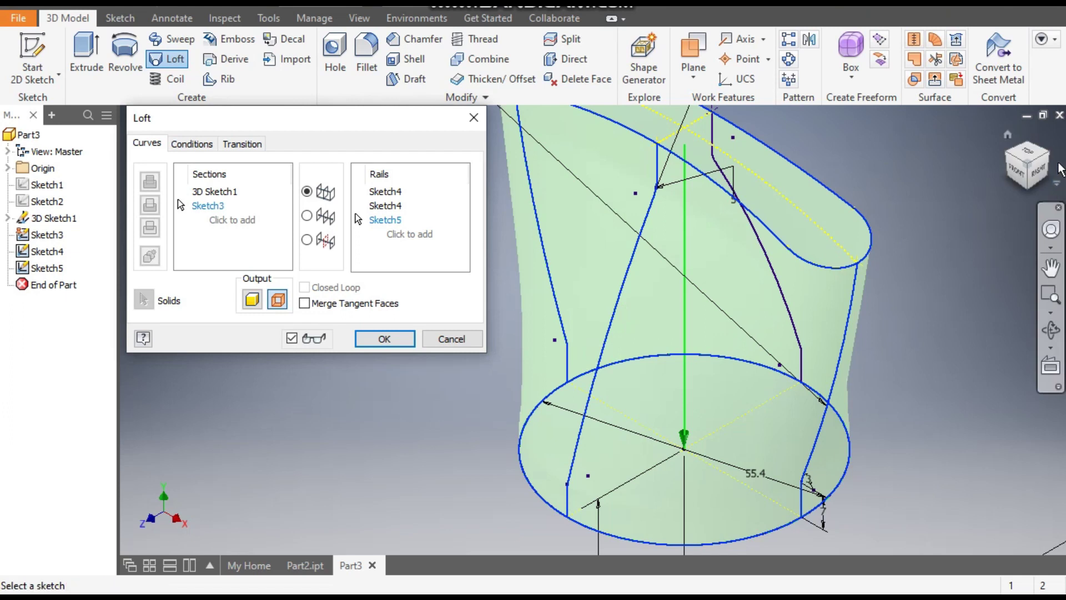
left_click(1058, 168)
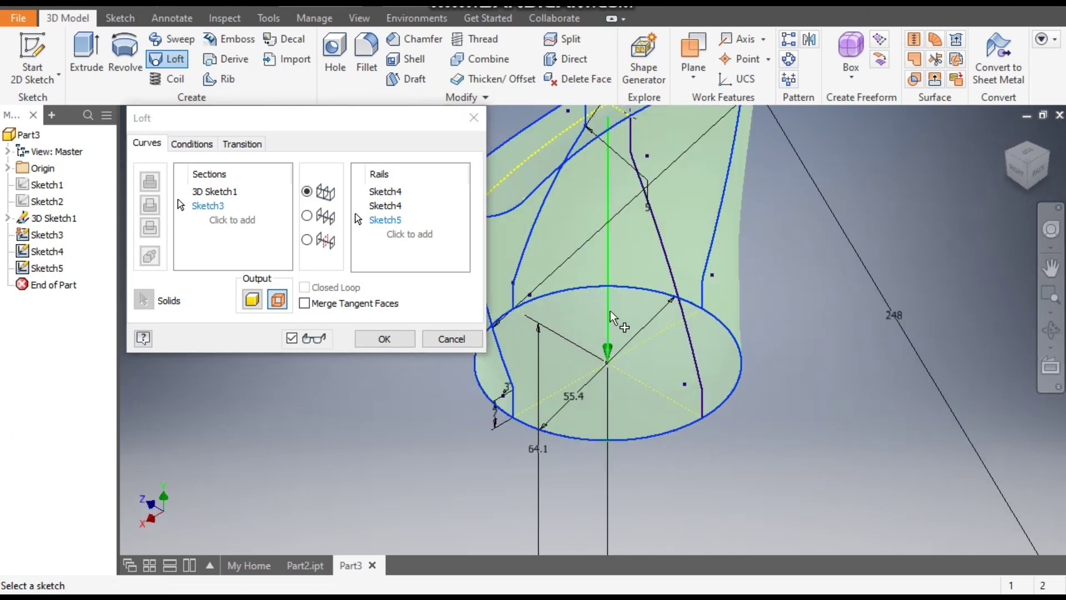
left_click(671, 277)
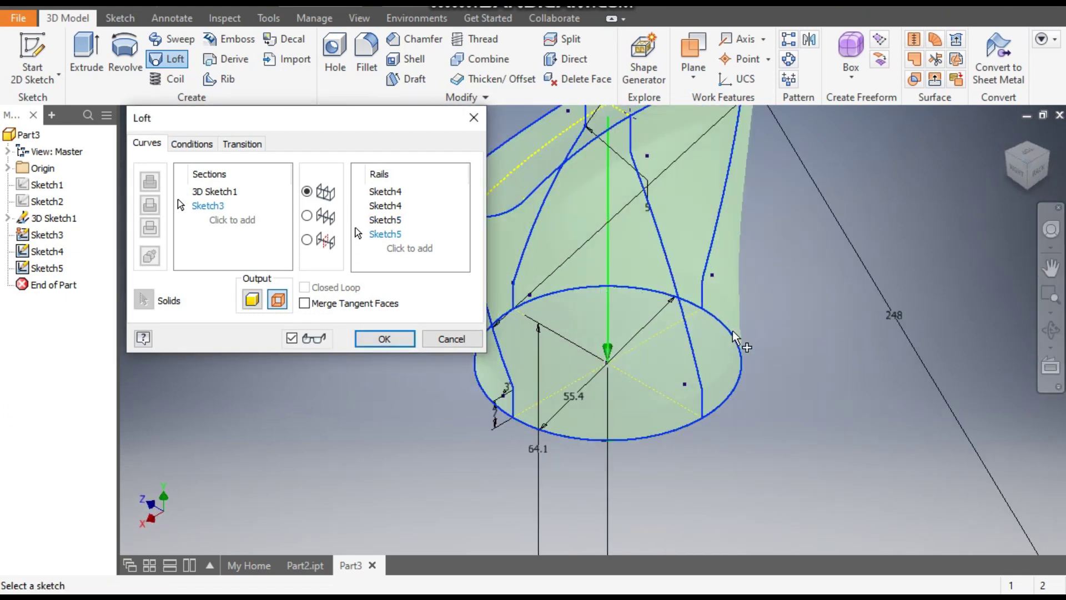
scroll(734, 337, "down", 3)
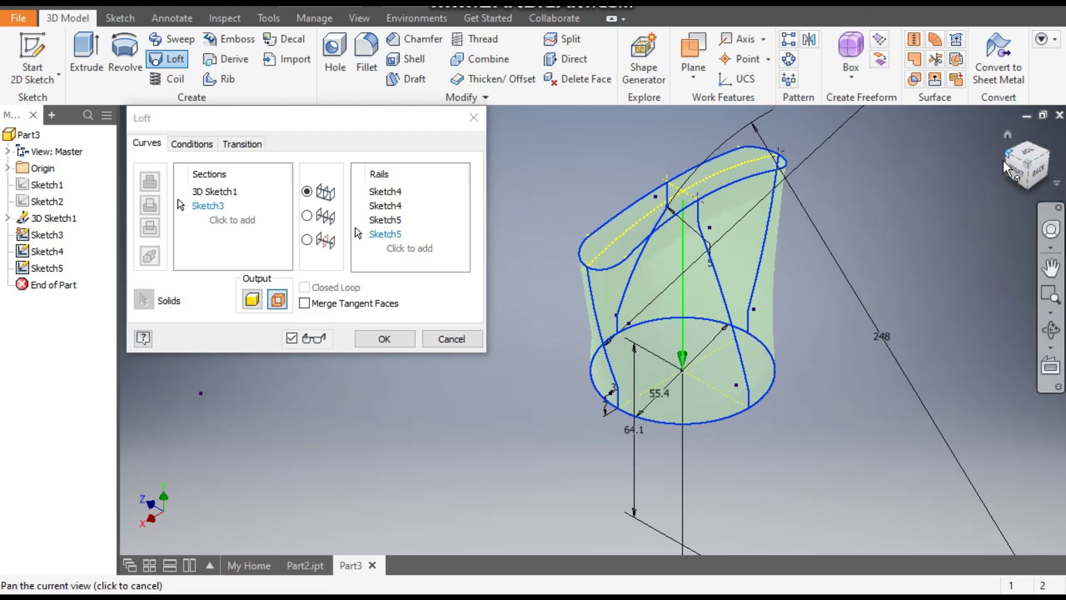
left_click(1007, 166)
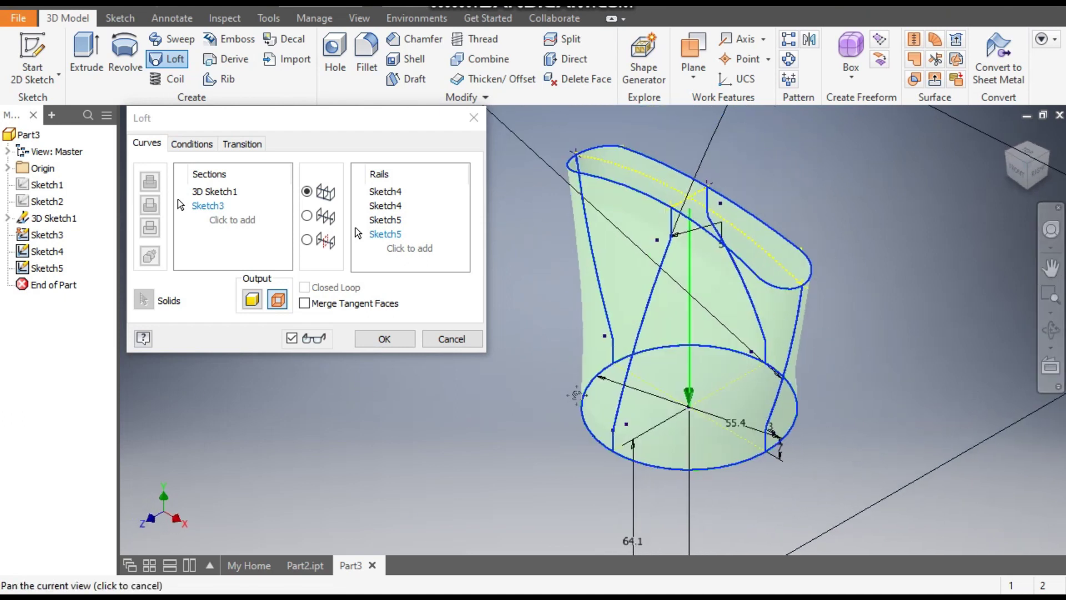
left_click(388, 340)
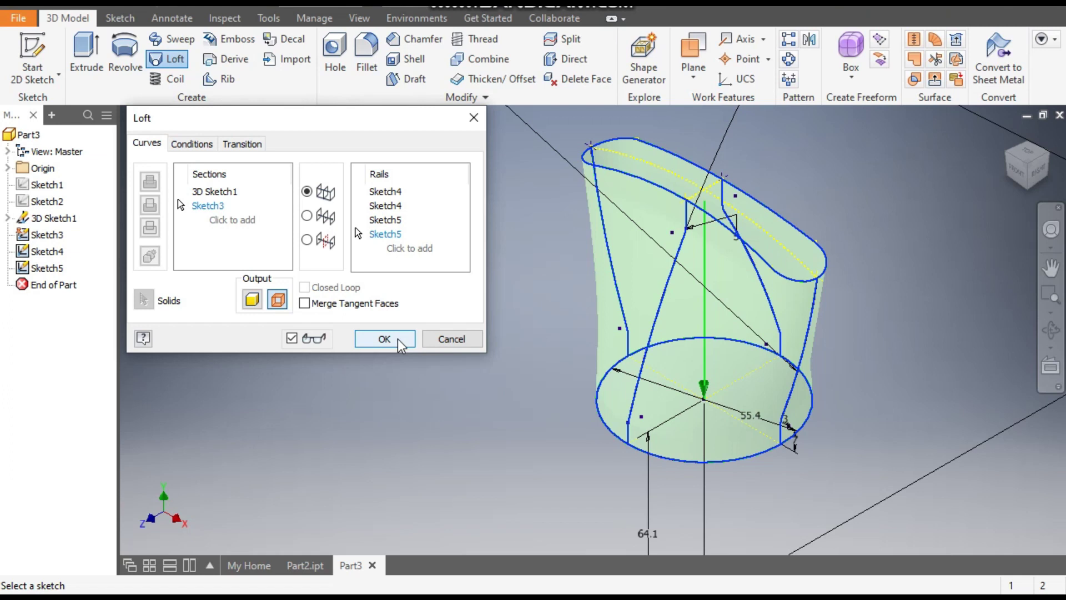
left_click(399, 341)
middle_click_drag(504, 384, 448, 378)
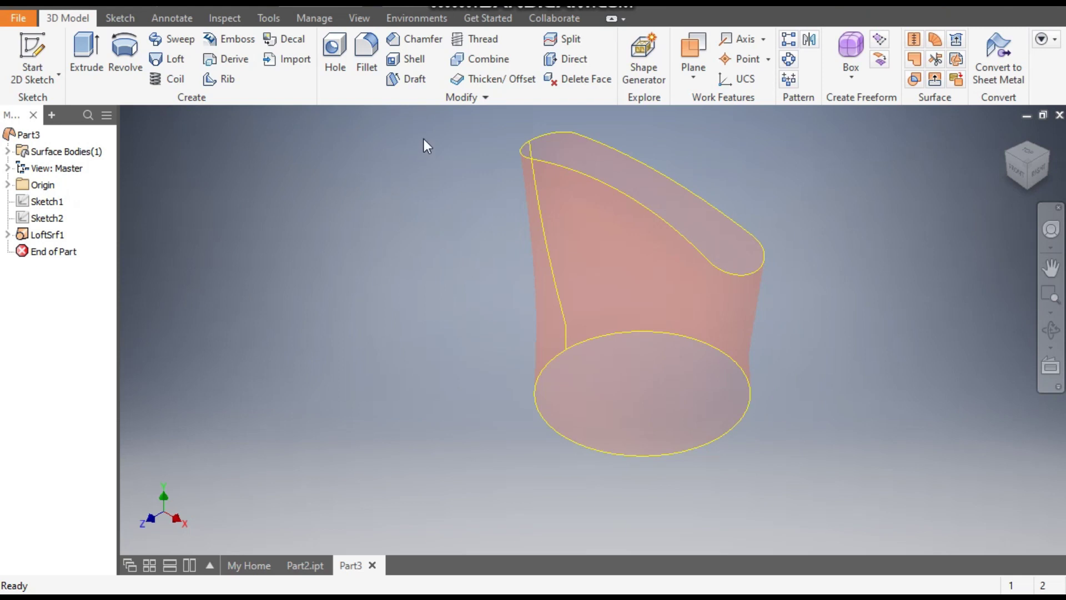
Thicken the lofted surface face by 2 mm to create the Thicken1 solid.
left_click(500, 76)
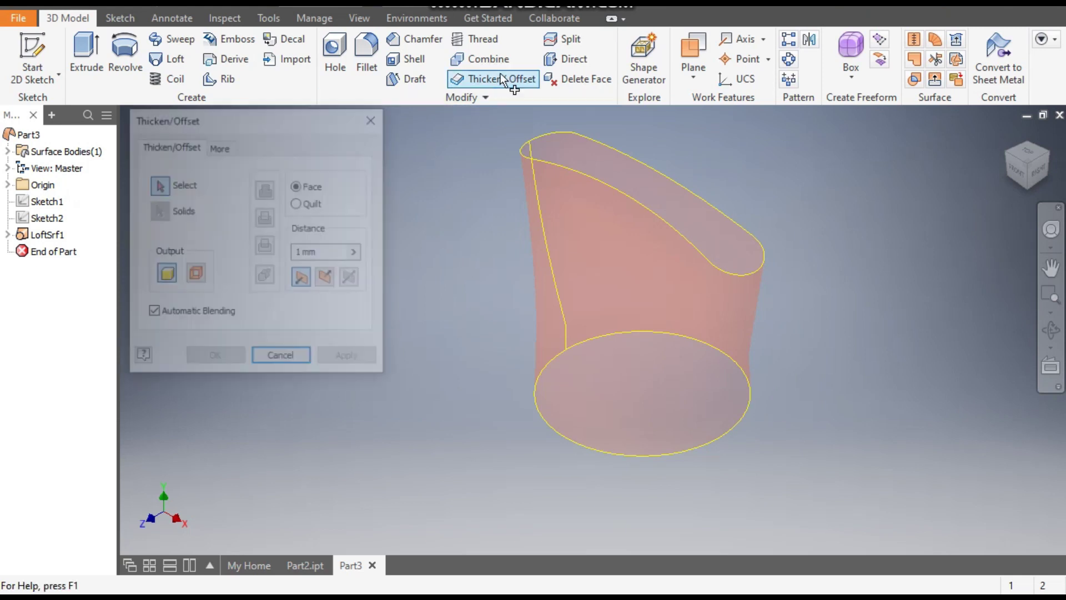
left_click(595, 225)
left_click(325, 252)
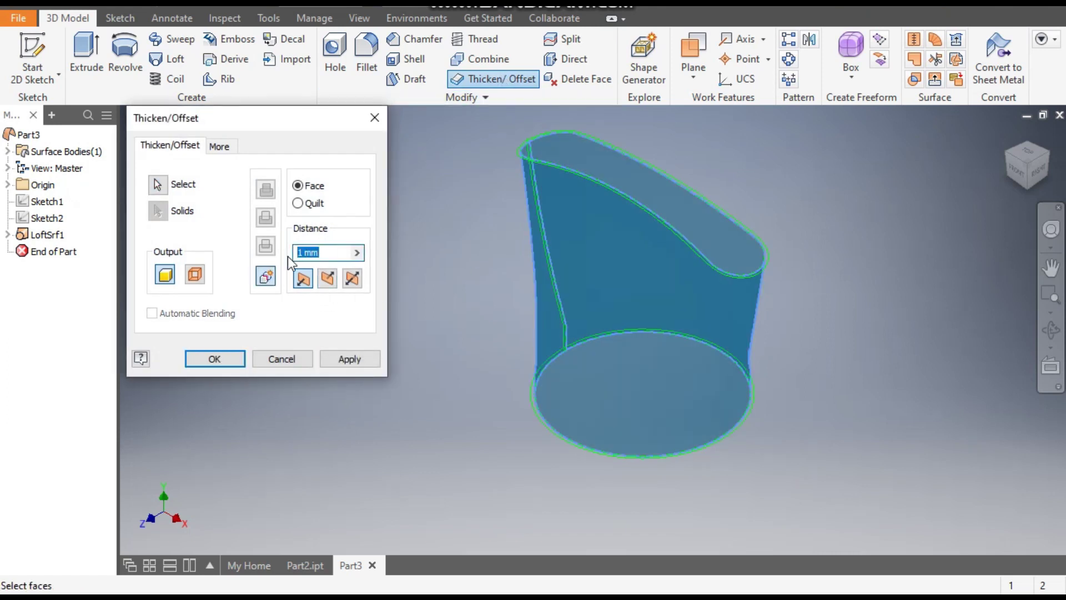
type("2")
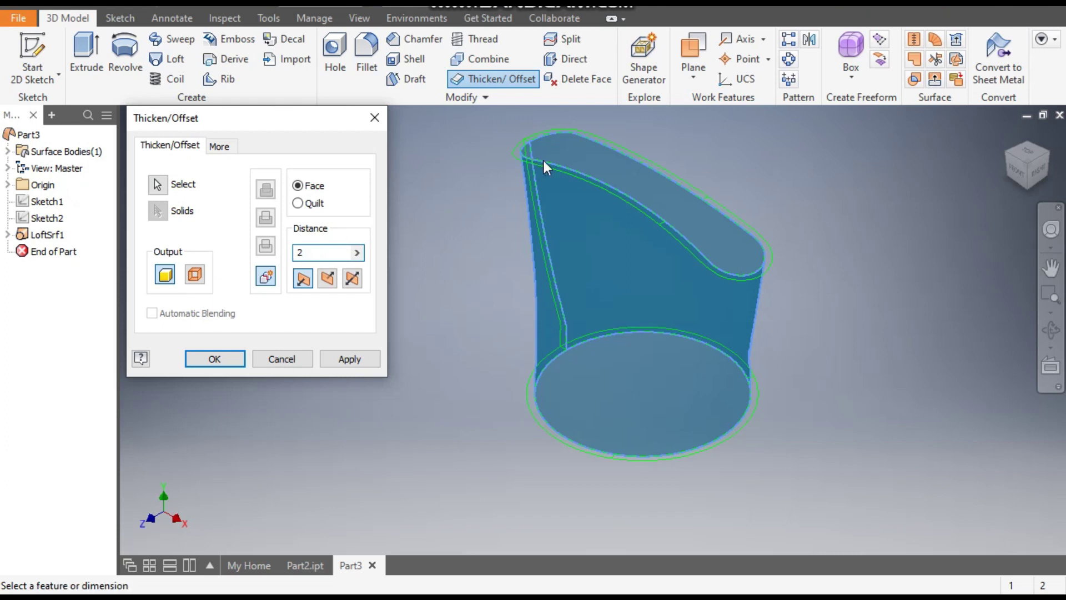
left_click(227, 359)
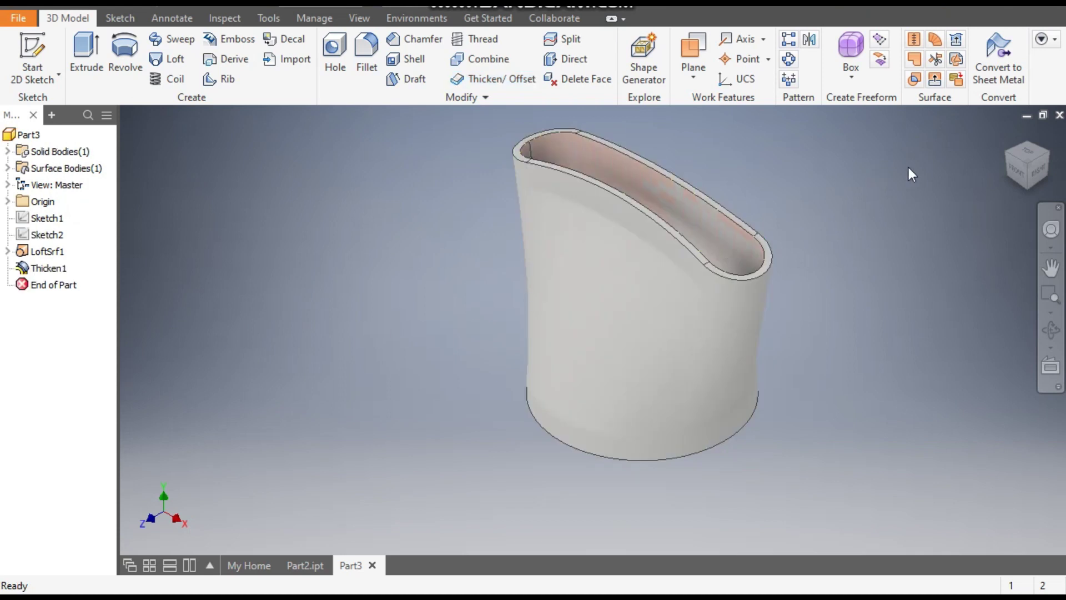
Turn off LoftSrf1's visibility in the model browser, leaving Thicken1 shown.
left_click(1002, 153)
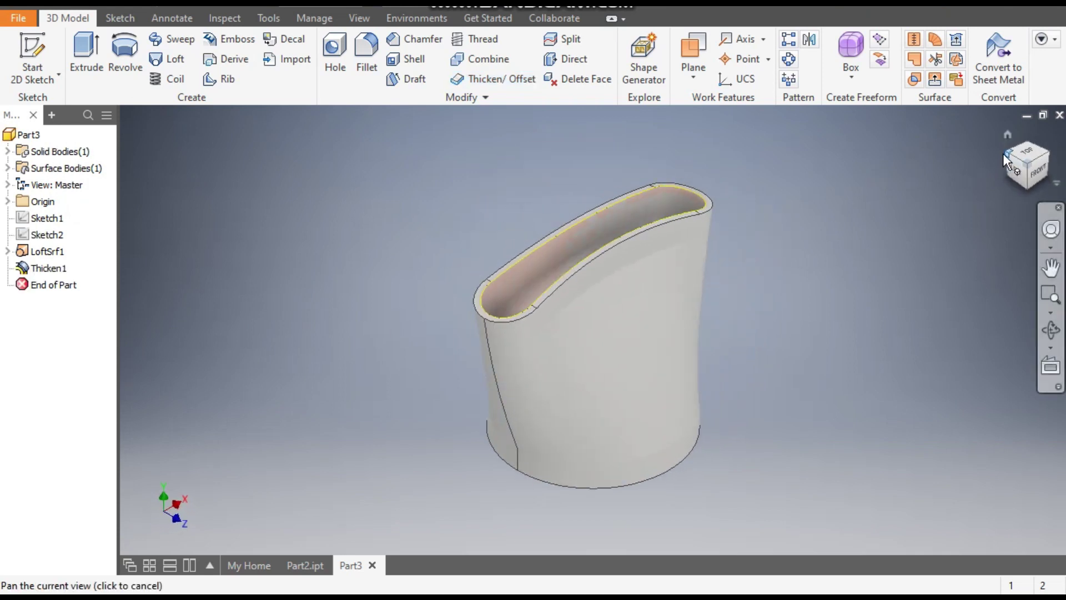
left_click(1002, 153)
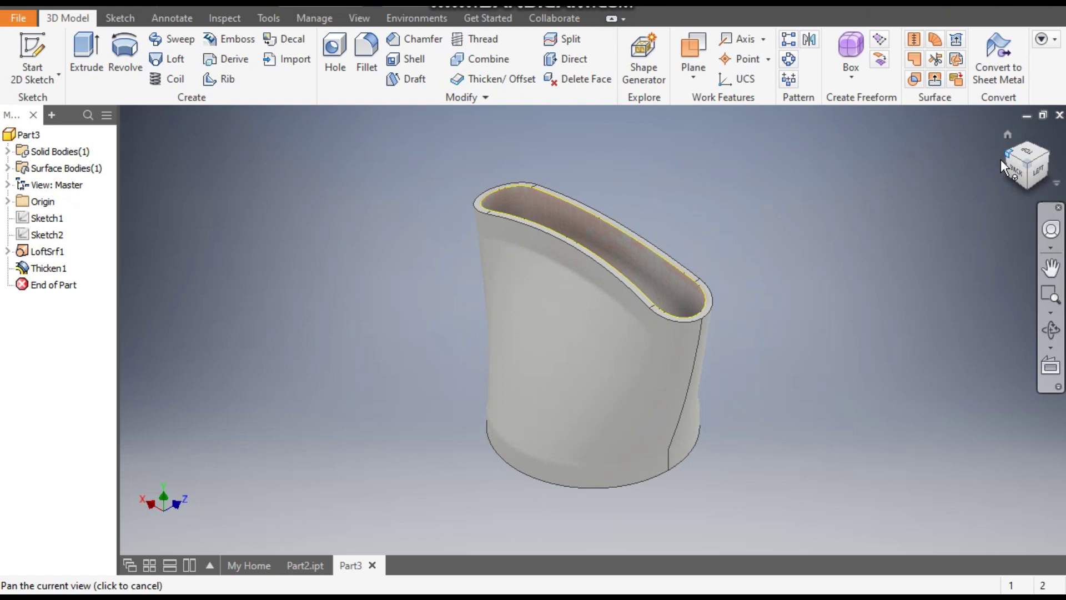
left_click(50, 253)
right_click(51, 256)
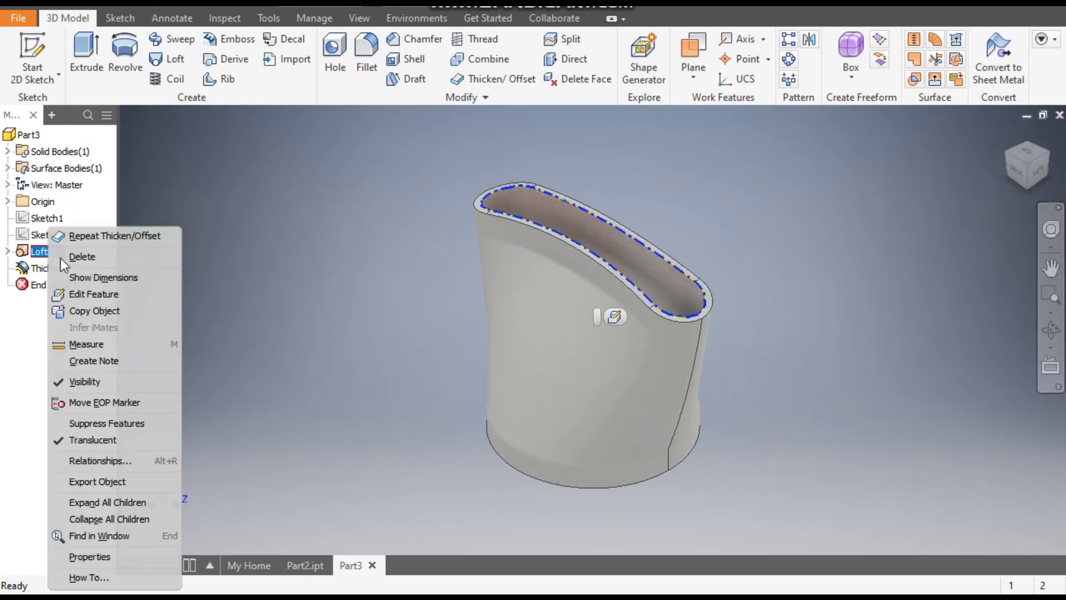
left_click(95, 381)
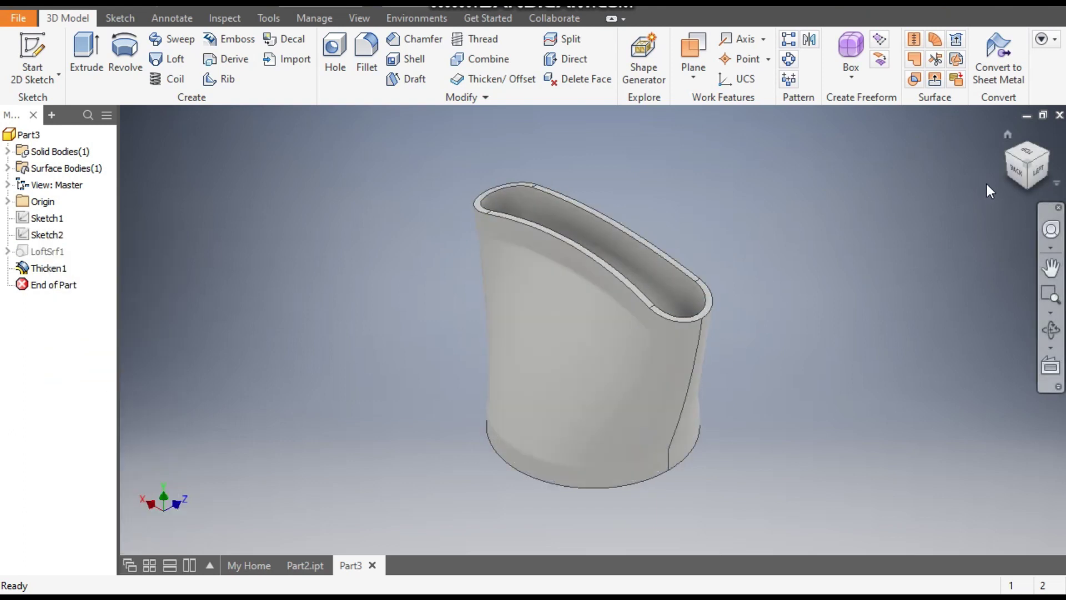
Apply the Cyan appearance to the part from the Quick Access appearance list.
left_click(412, 6)
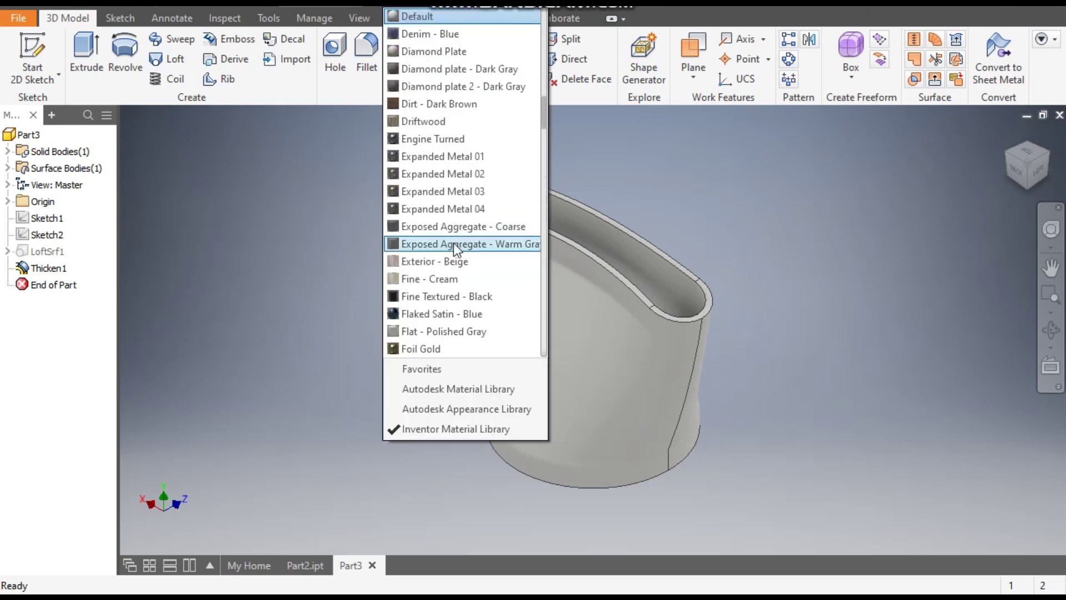
scroll(454, 245, "up", 7)
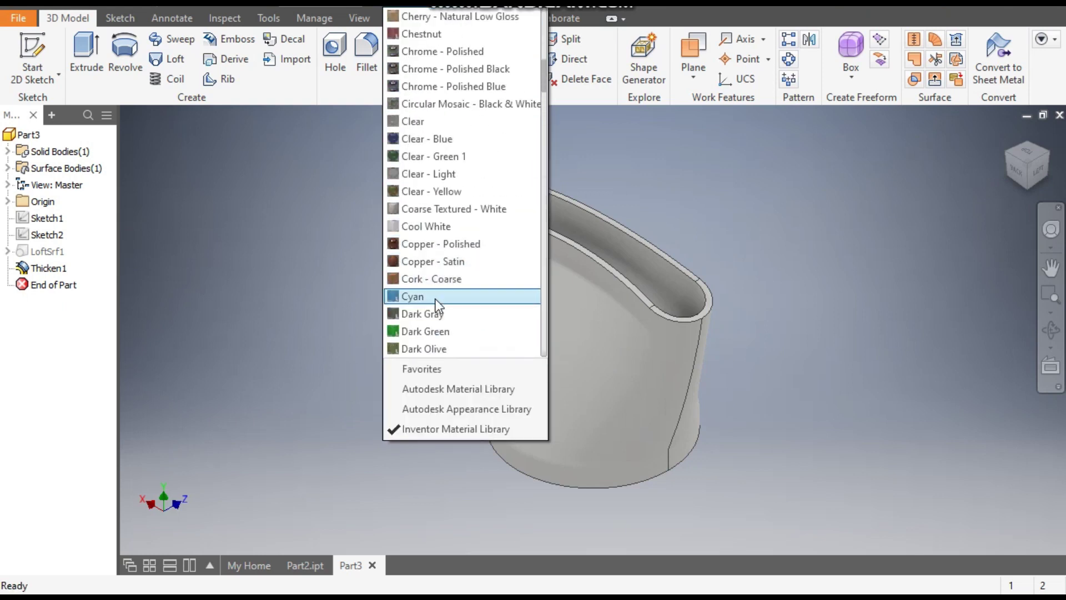
left_click(436, 299)
scroll(399, 345, "up", 3)
middle_click_drag(399, 346, 351, 365)
scroll(350, 364, "down", 1)
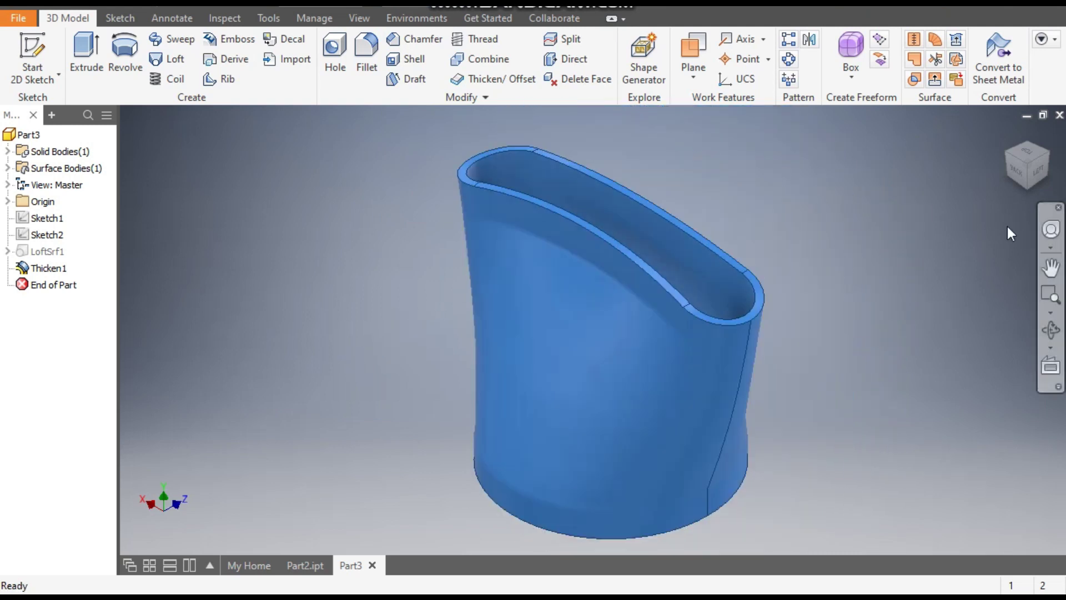
Inspect the blue funnel from the back, left, and home ViewCube orientations.
left_click(1014, 169)
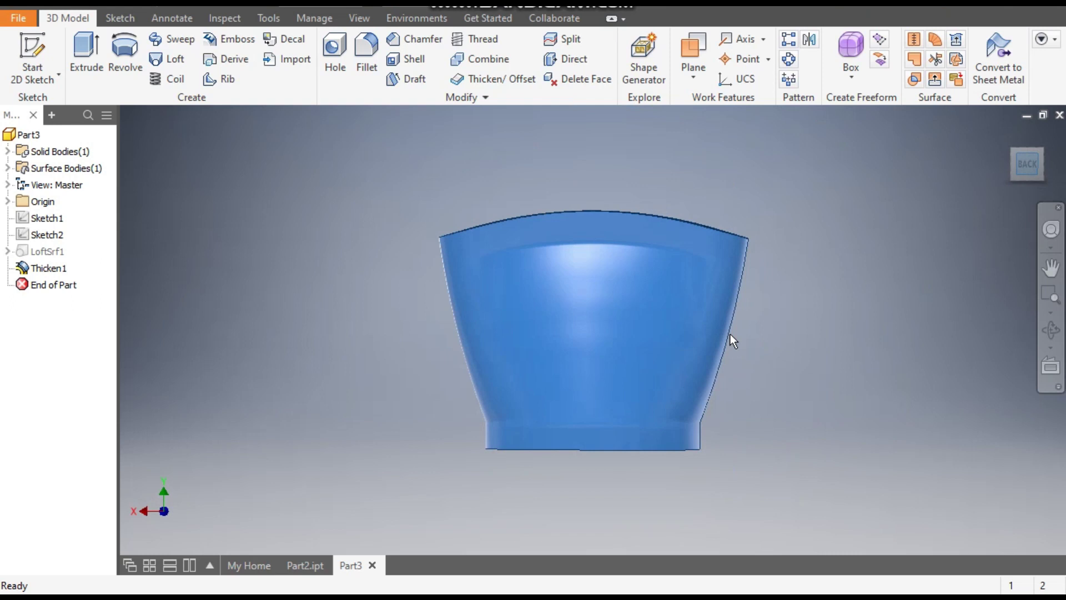
left_click(1037, 165)
left_click(1037, 165)
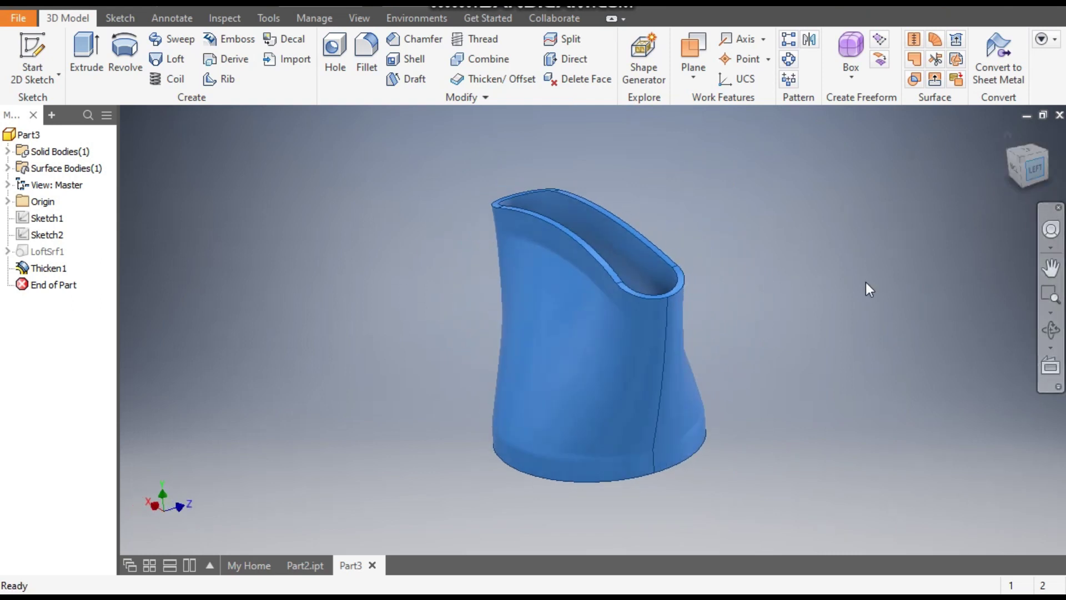
left_click(1007, 145)
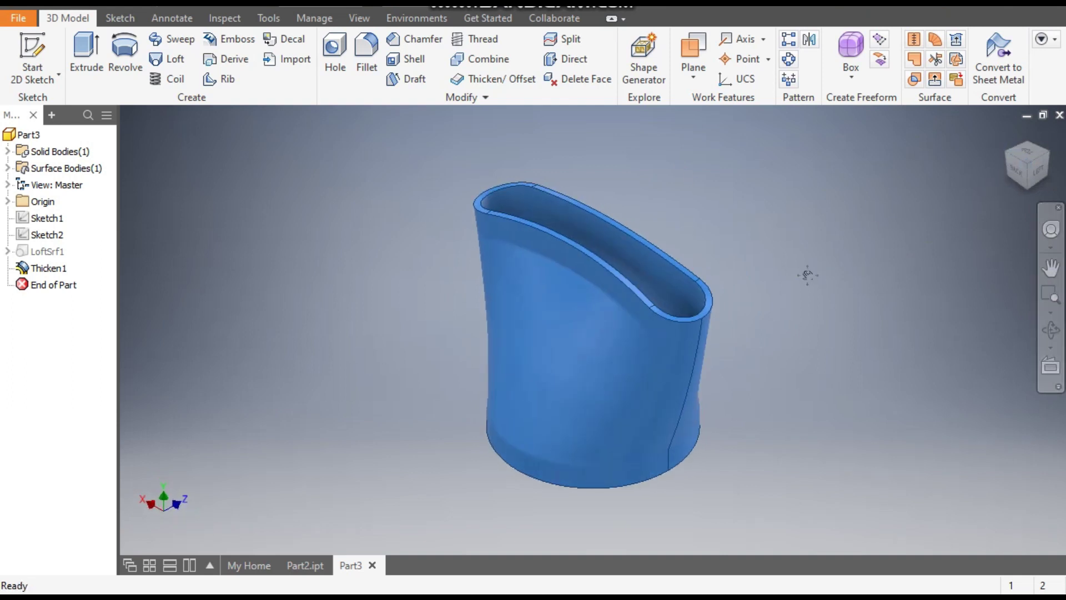
middle_click_drag(807, 274, 856, 255)
scroll(778, 363, "up", 3)
scroll(778, 363, "down", 3)
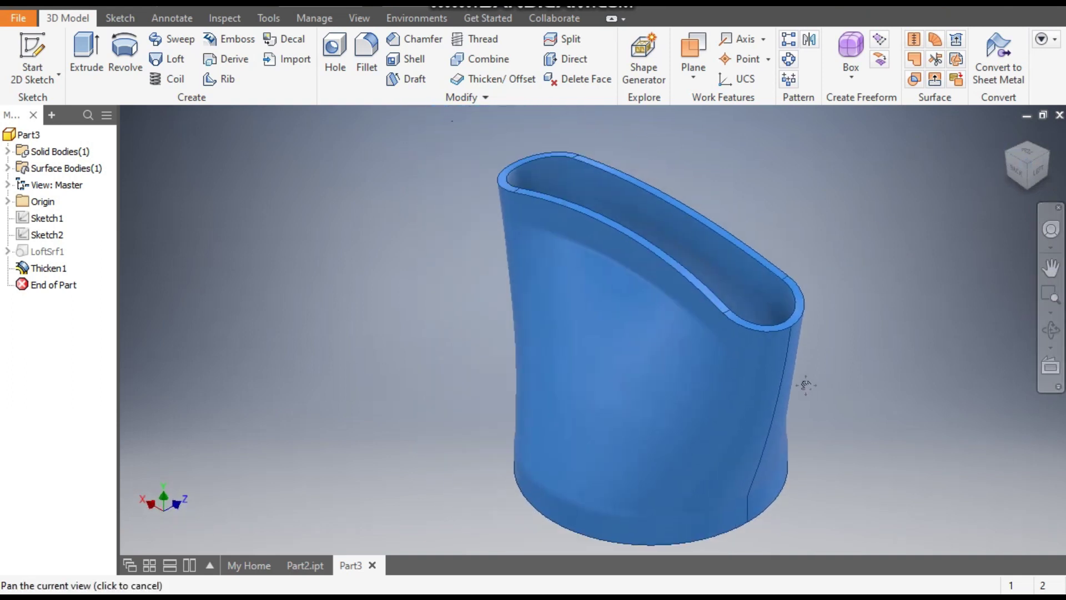